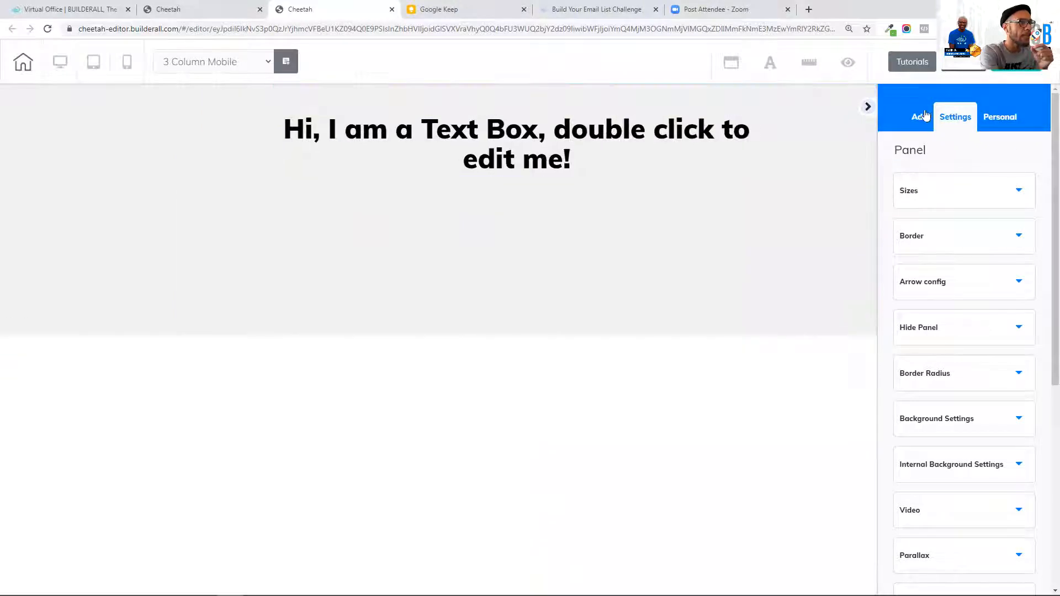
# - Add the 1st Fold - 02 panel template to the page
pyautogui.click(919, 116)
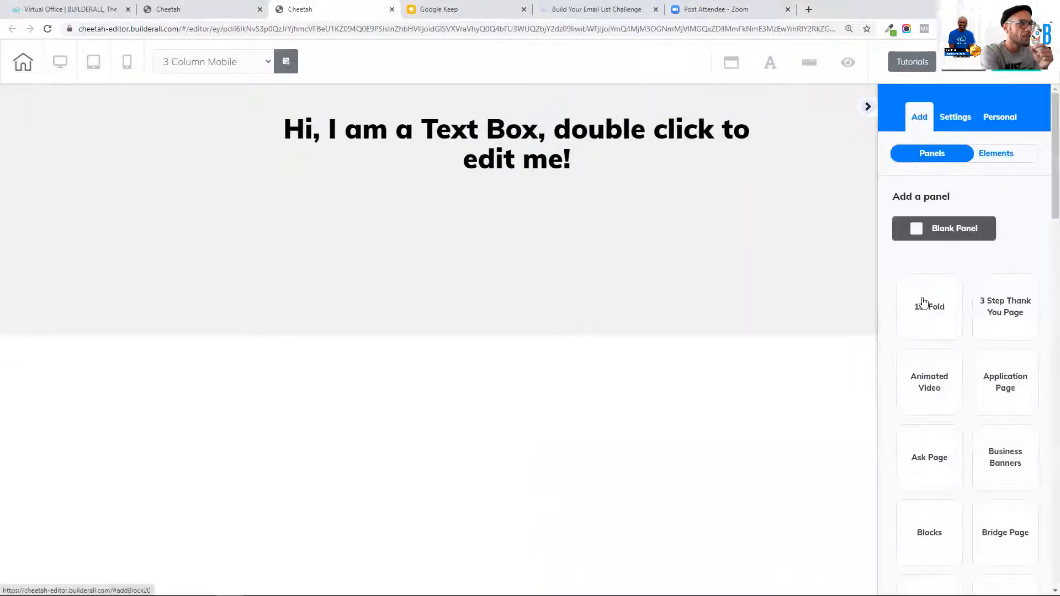
pyautogui.click(922, 302)
pyautogui.scroll(-4, 954, 270)
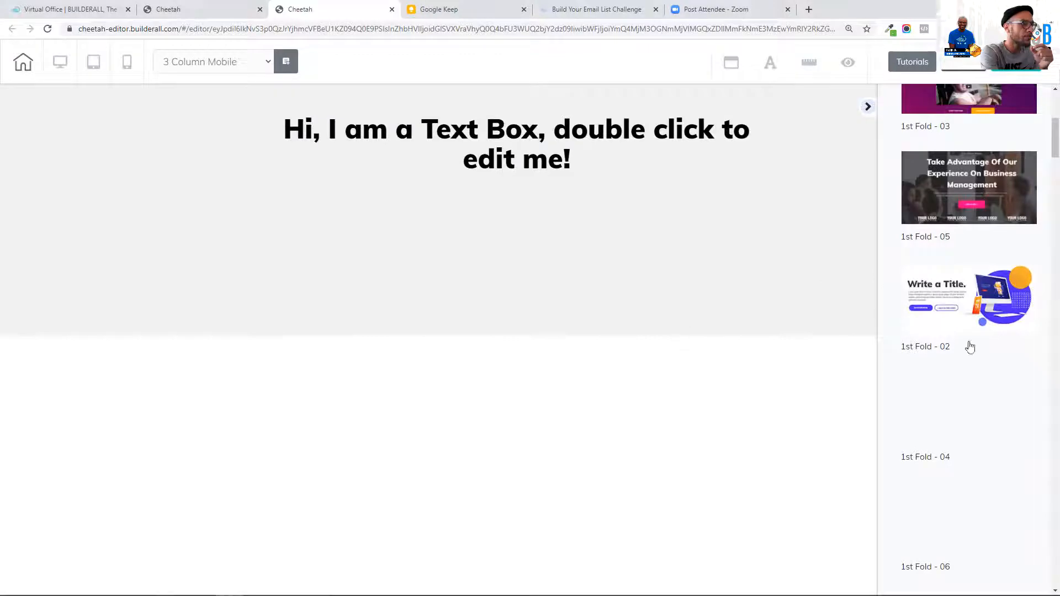
pyautogui.click(943, 305)
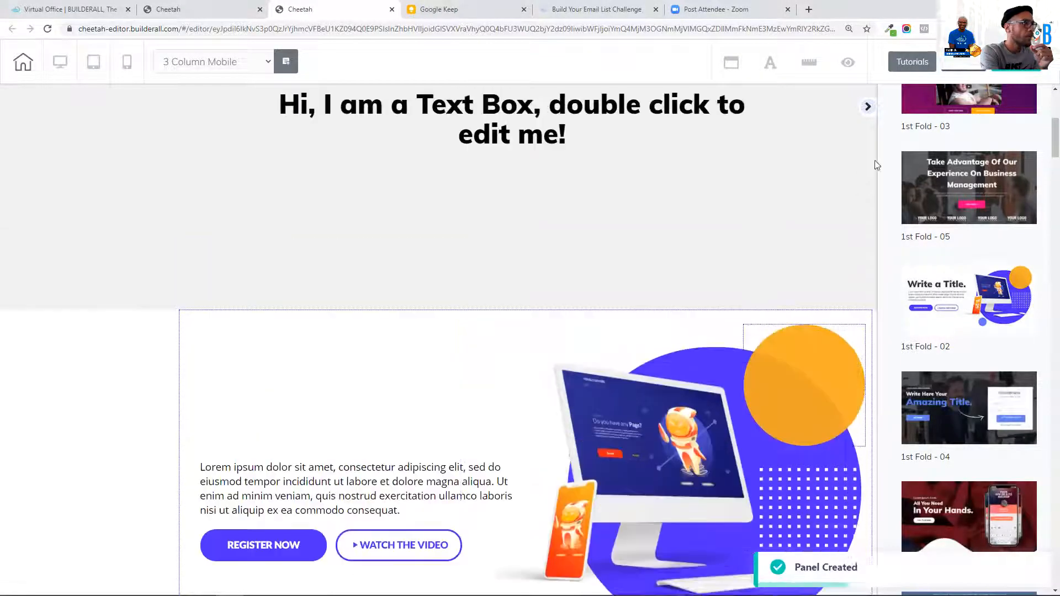
# - Move the new 1st Fold panel above the gray text panel
pyautogui.click(100, 399)
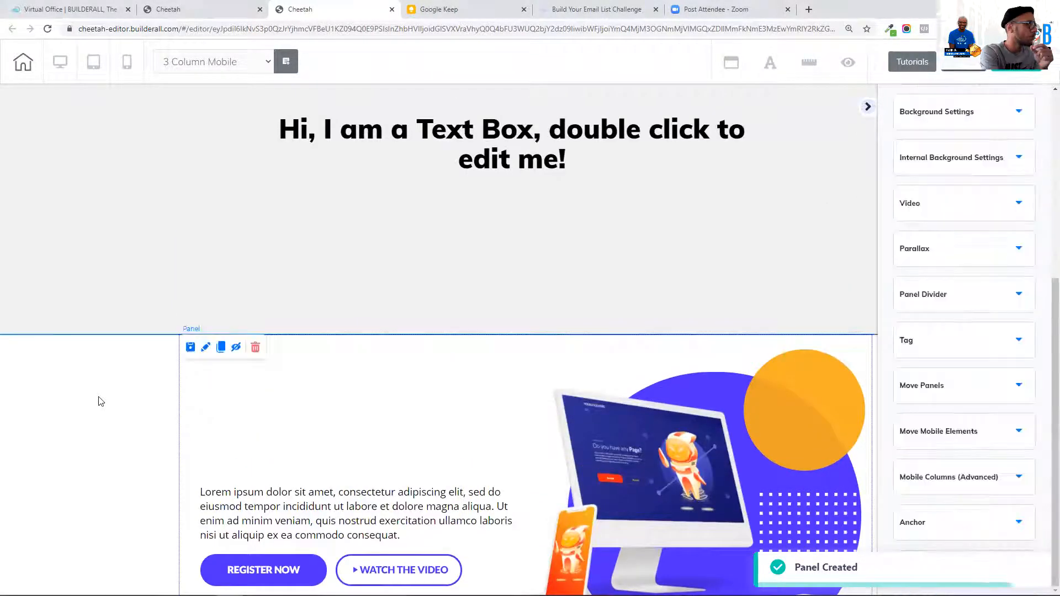
pyautogui.click(1015, 394)
pyautogui.moveTo(971, 450); pyautogui.dragTo(964, 420)
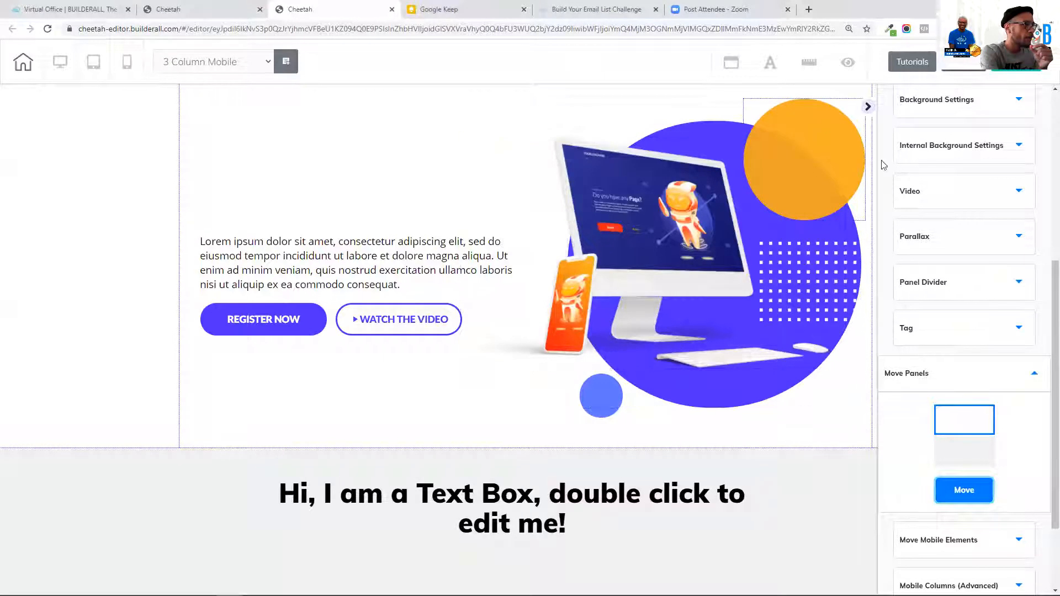
# - Reposition the heading text box within the gray panel
pyautogui.scroll(-2, 513, 430)
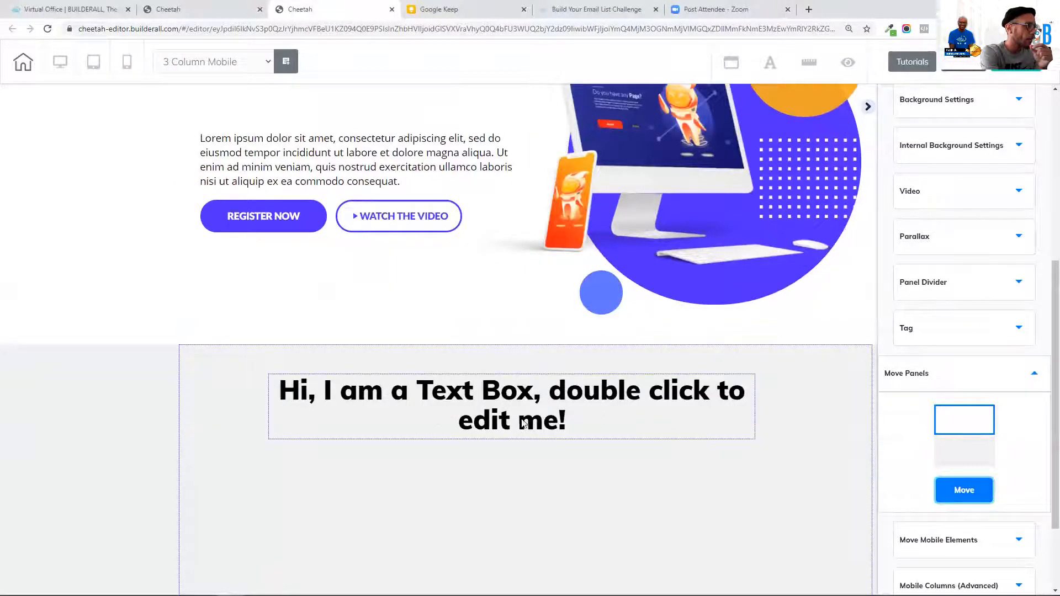
pyautogui.moveTo(524, 422); pyautogui.dragTo(546, 450)
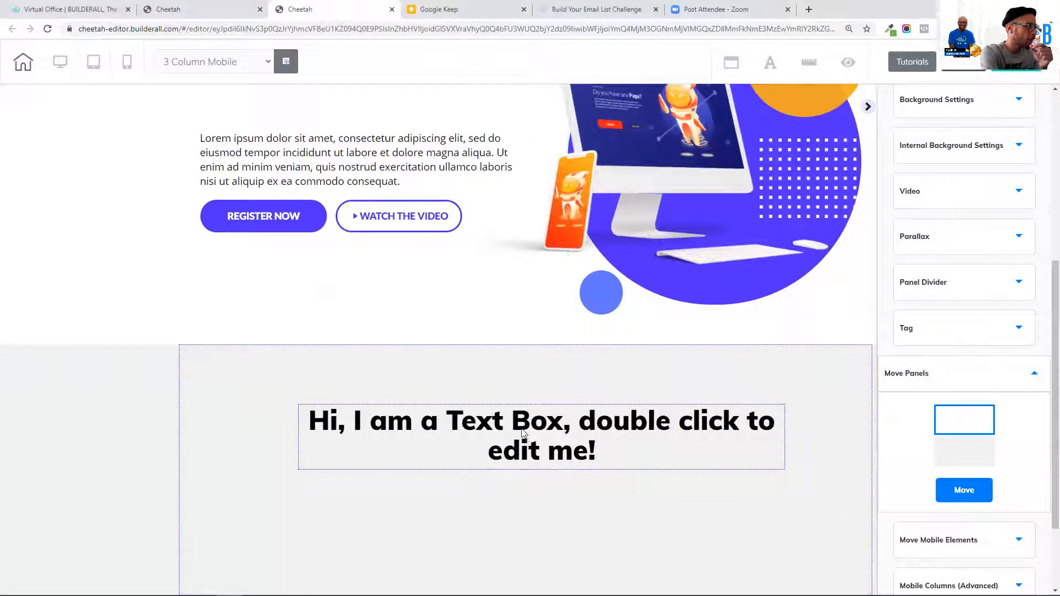
pyautogui.click(521, 431)
pyautogui.click(415, 394)
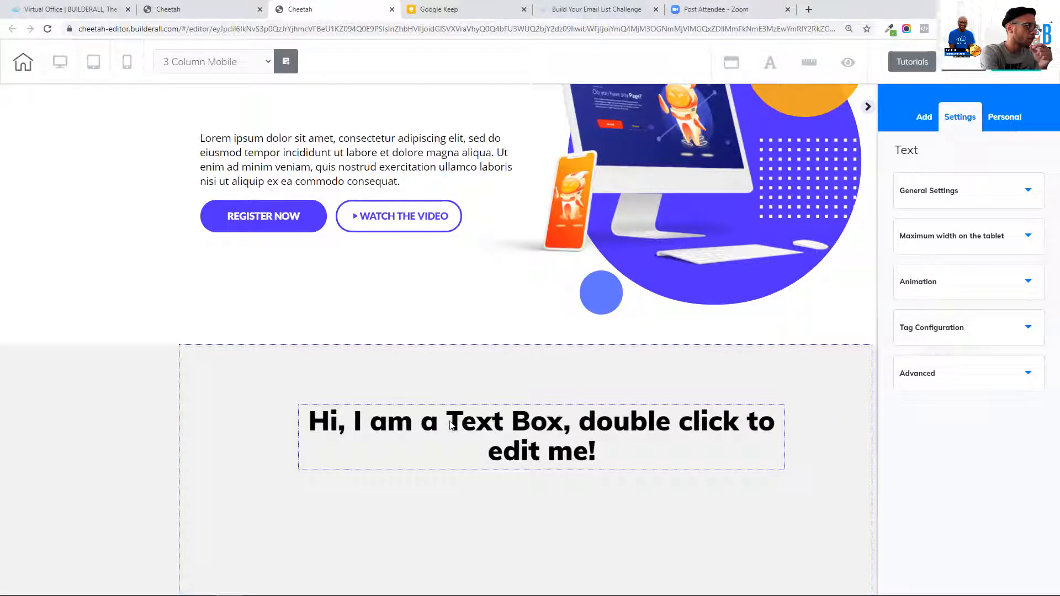
pyautogui.moveTo(389, 407); pyautogui.dragTo(363, 367)
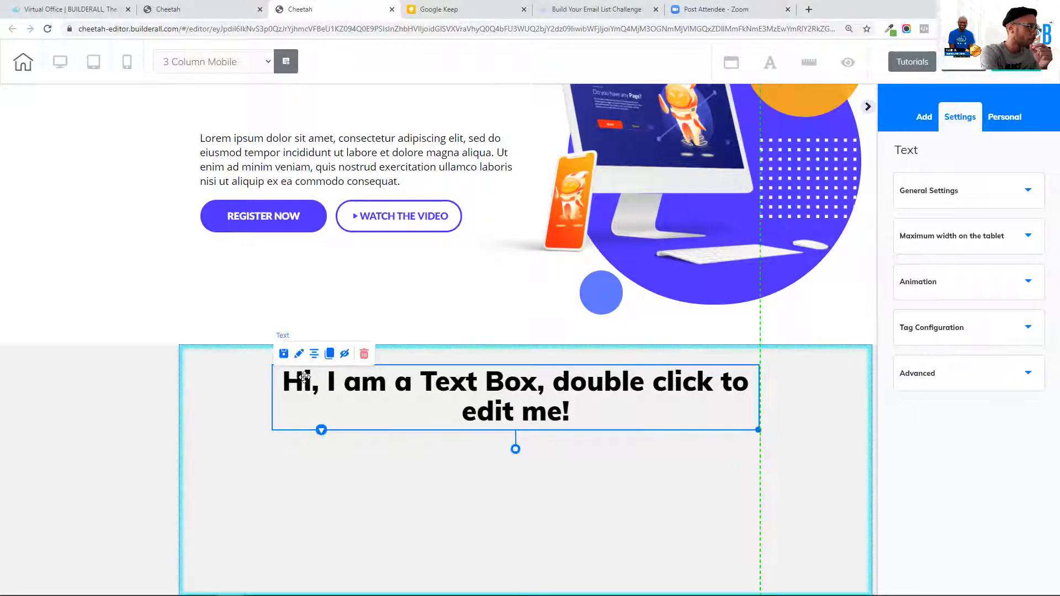
# - Delete the heading text box from the gray panel and confirm the deletion
pyautogui.click(369, 379)
pyautogui.click(363, 353)
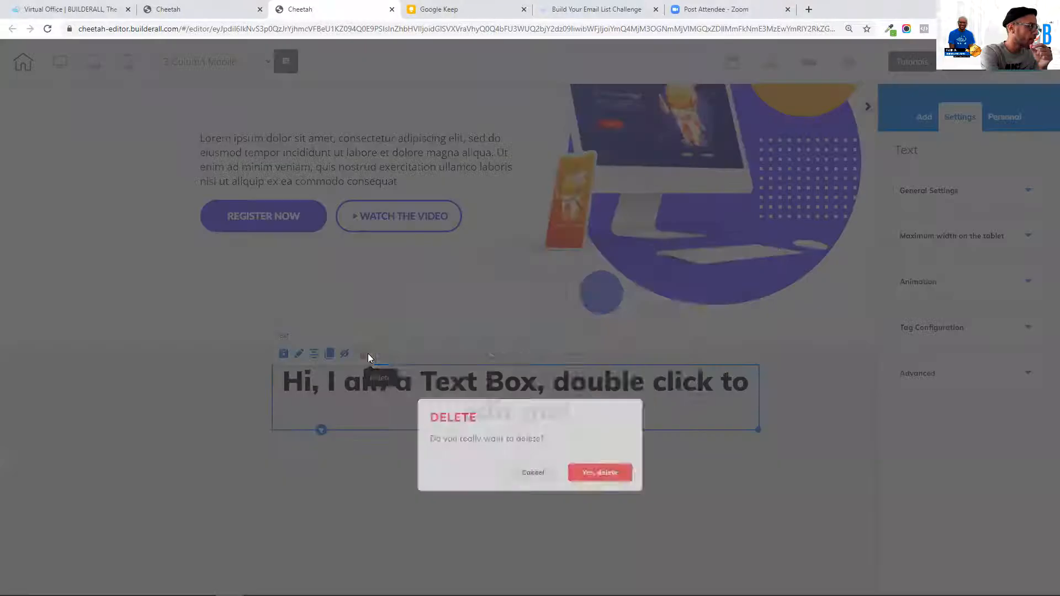
pyautogui.click(642, 358)
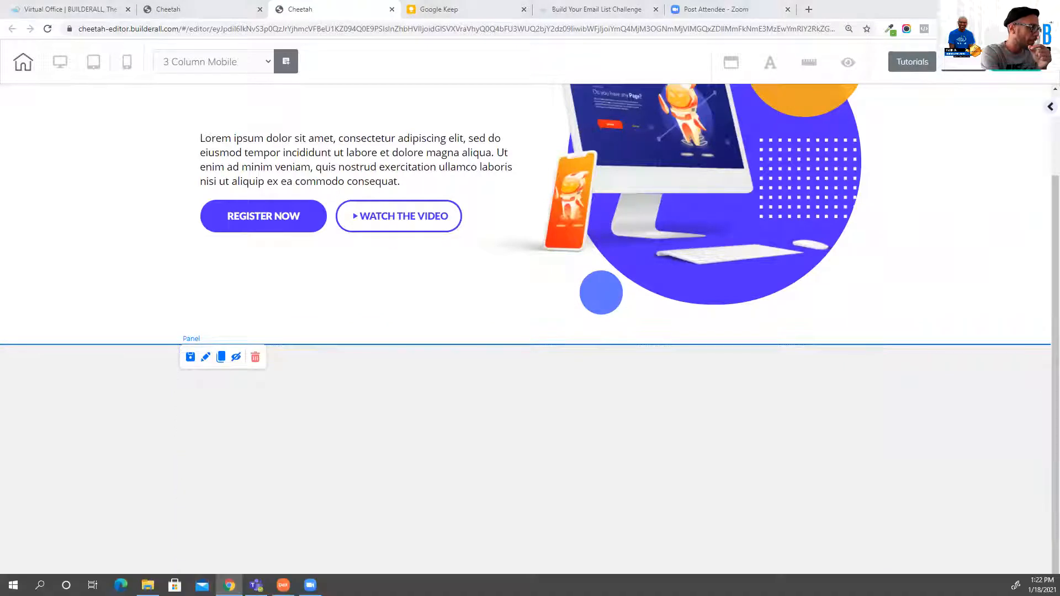
# - Examine the gray panel's available settings, including the Hide Panel option and the mobile layout options
pyautogui.doubleClick(418, 395)
pyautogui.moveTo(627, 366); pyautogui.dragTo(803, 161)
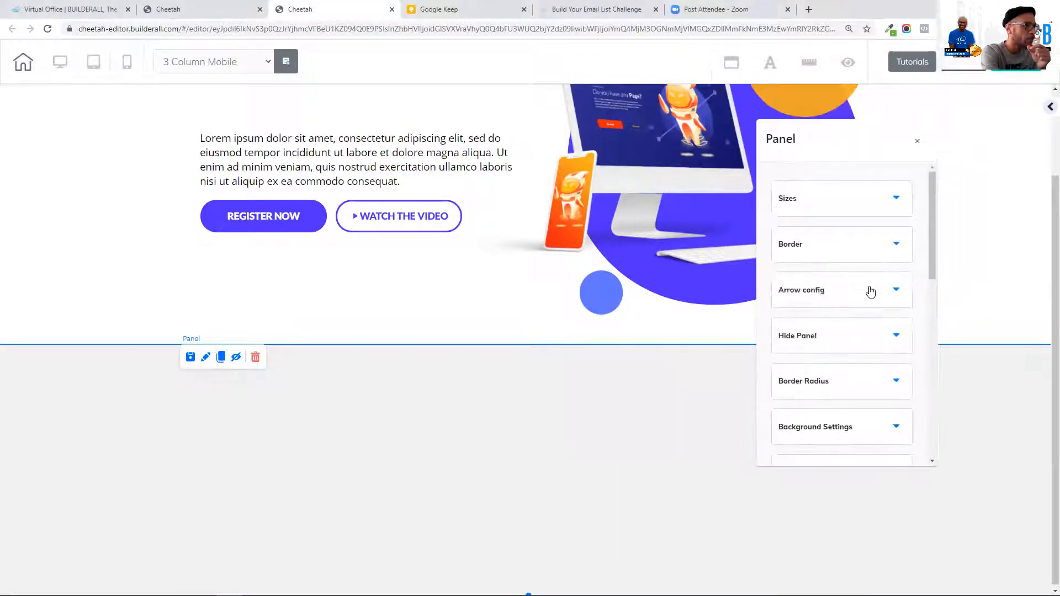
pyautogui.scroll(-3, 868, 291)
pyautogui.scroll(3, 871, 303)
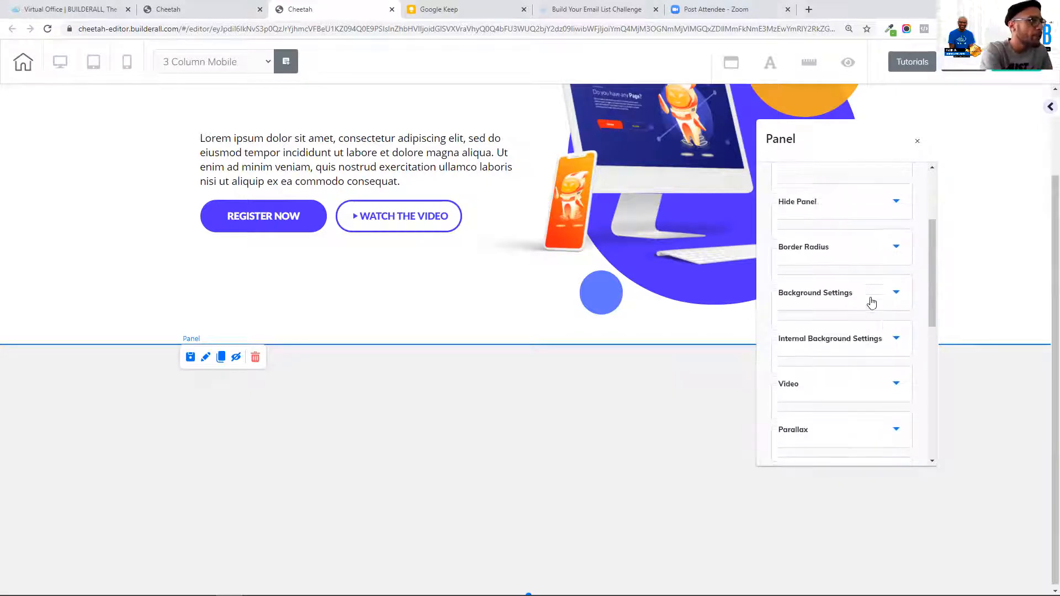
pyautogui.click(896, 283)
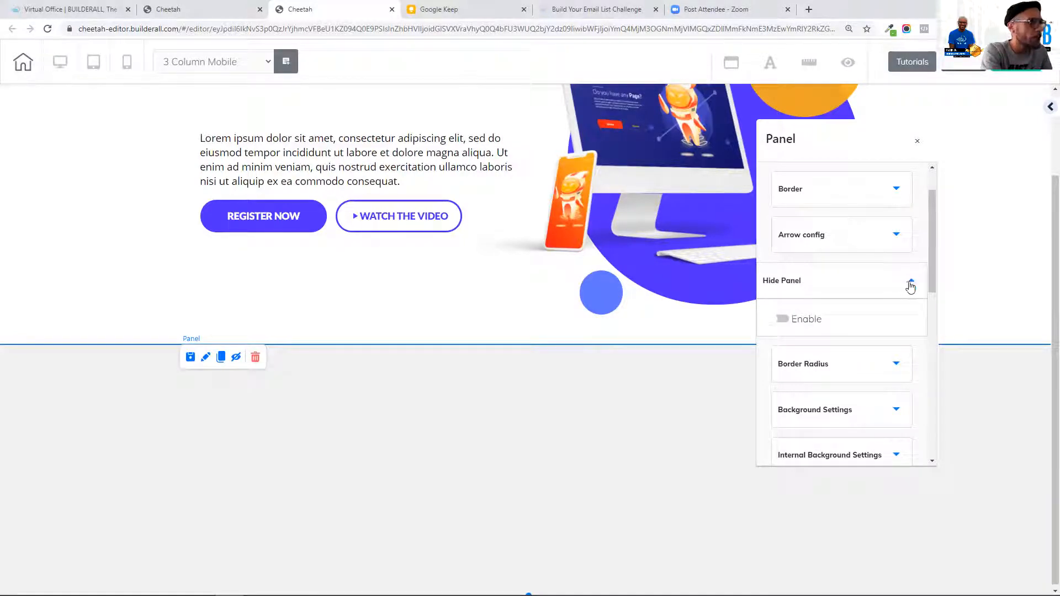
pyautogui.click(911, 285)
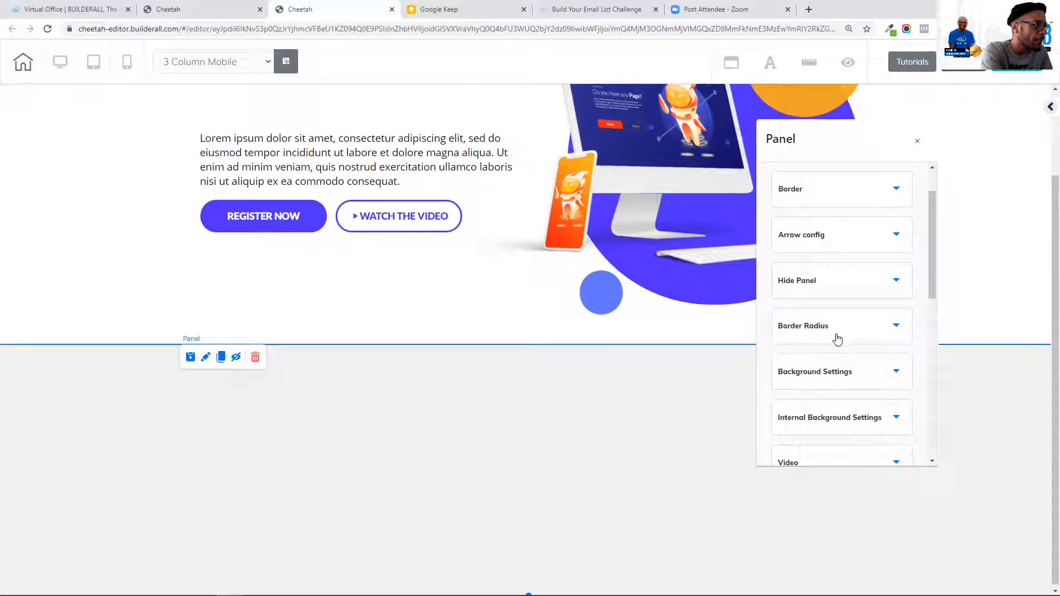
pyautogui.scroll(-1, 835, 337)
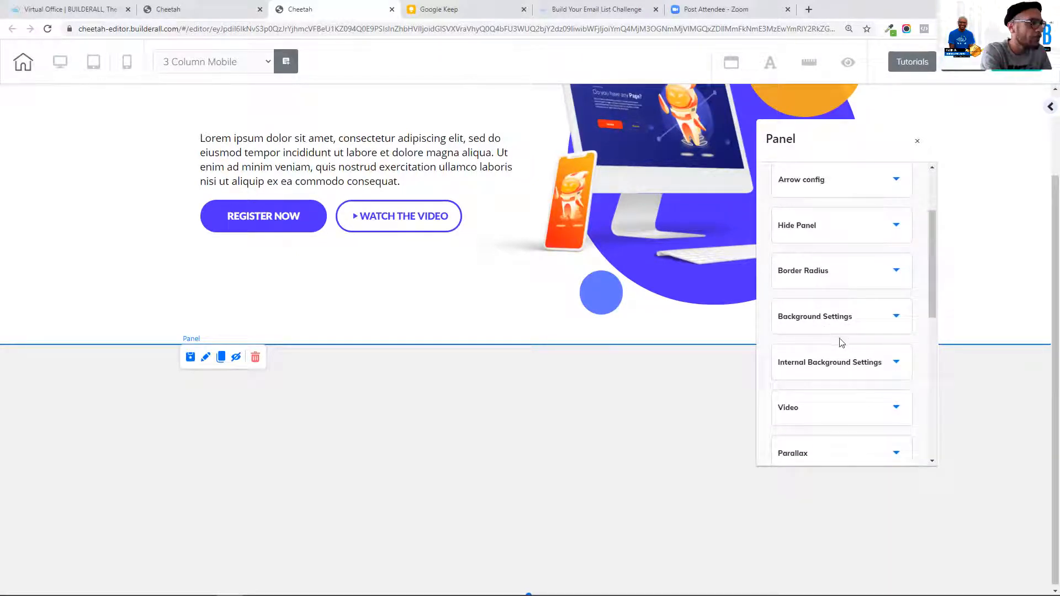
pyautogui.scroll(-1, 838, 340)
pyautogui.scroll(-2, 837, 339)
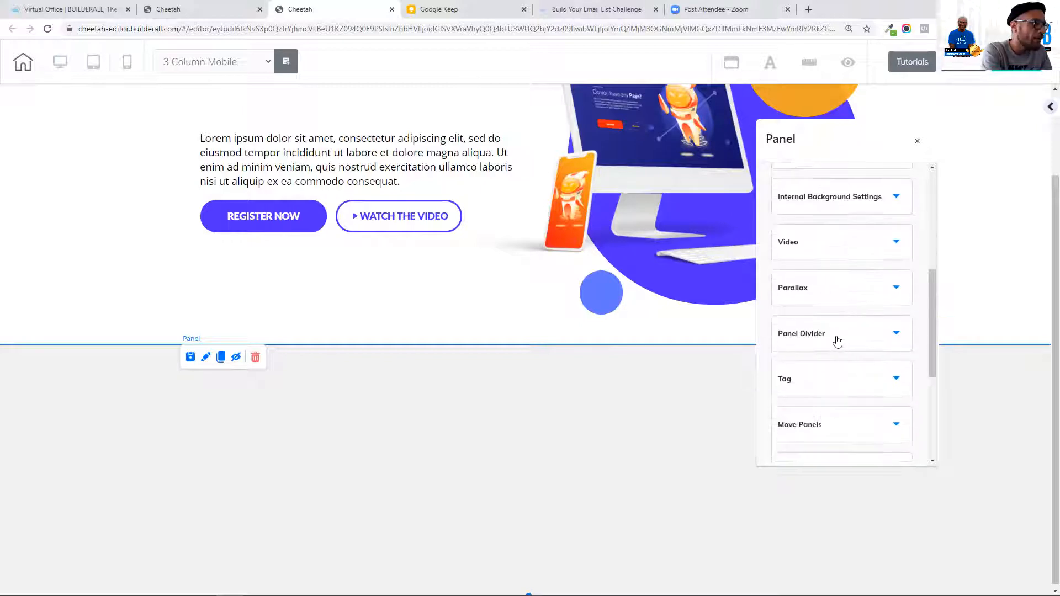
pyautogui.scroll(-2, 848, 345)
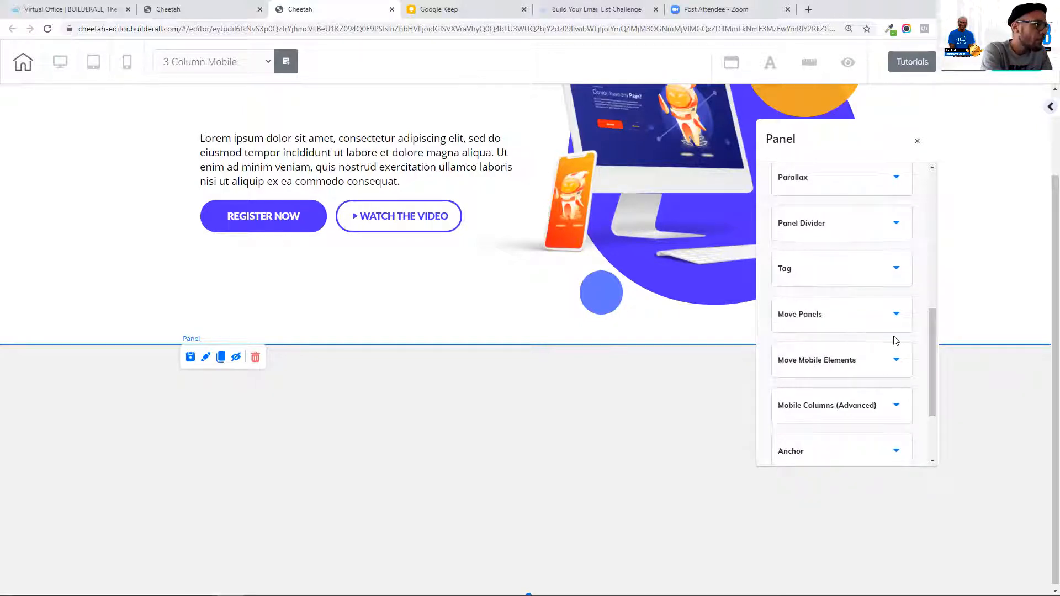
pyautogui.scroll(-2, 845, 307)
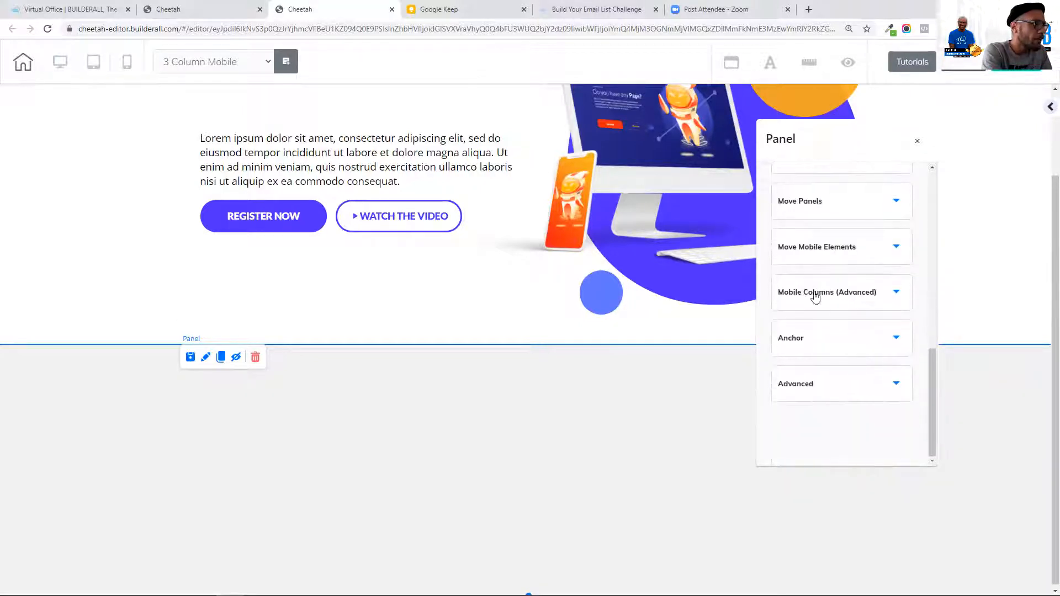
# - Enable Mobile Columns (Advanced) with a grid of 3 for the gray panel, and switch the feature back off
pyautogui.click(890, 292)
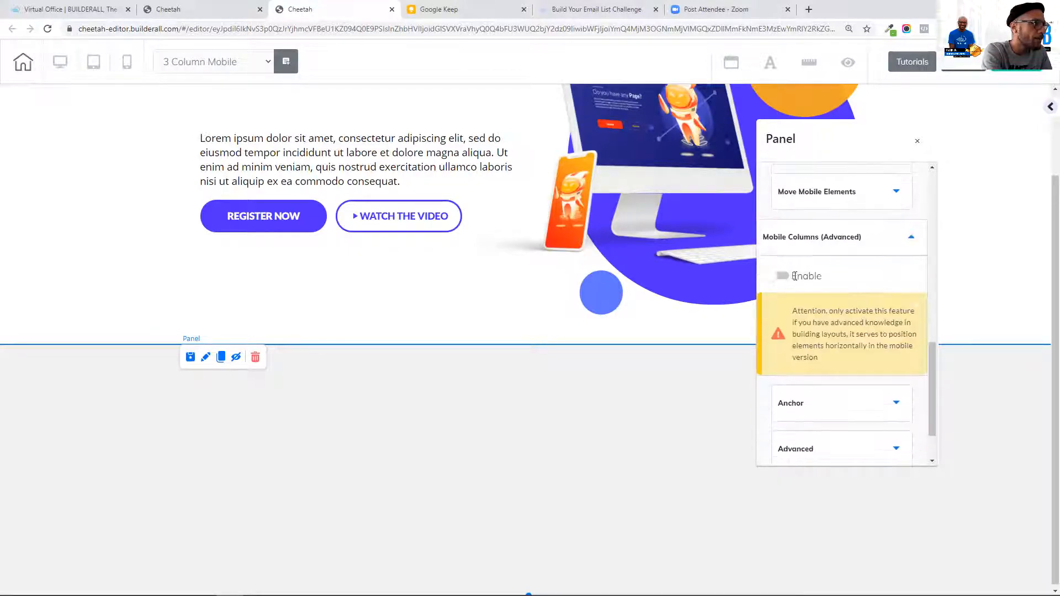
pyautogui.click(777, 279)
pyautogui.click(804, 323)
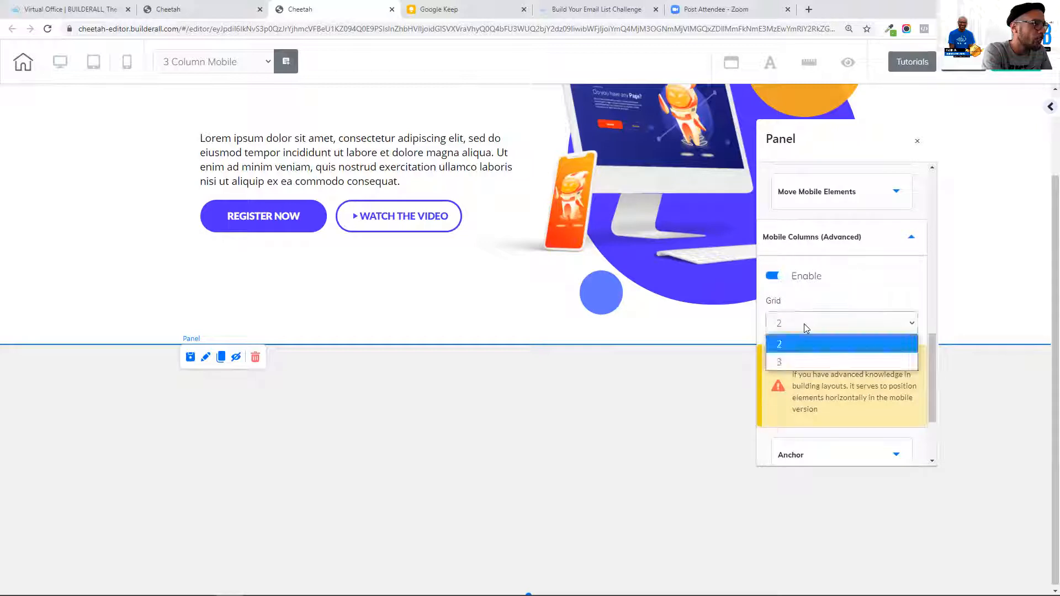
pyautogui.click(801, 356)
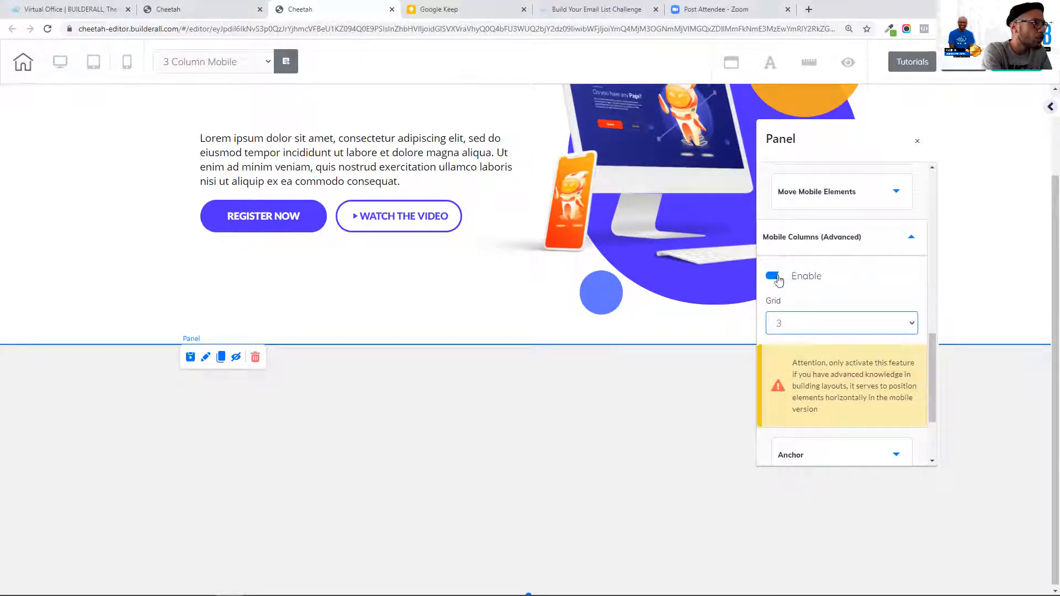
pyautogui.click(777, 279)
pyautogui.click(620, 428)
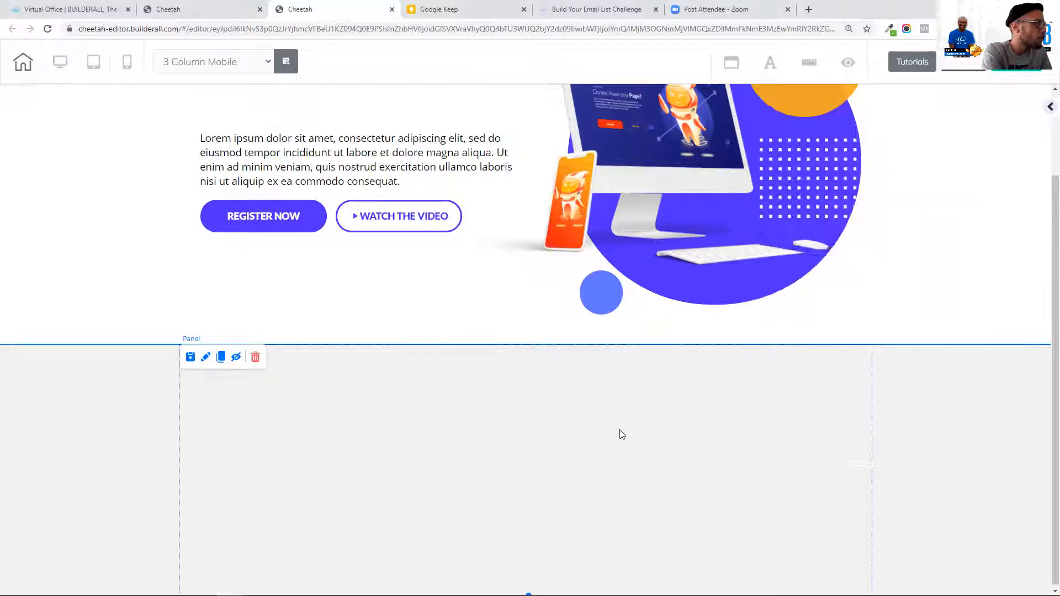
pyautogui.doubleClick(583, 424)
pyautogui.moveTo(600, 369); pyautogui.dragTo(849, 132)
pyautogui.scroll(10, 952, 165)
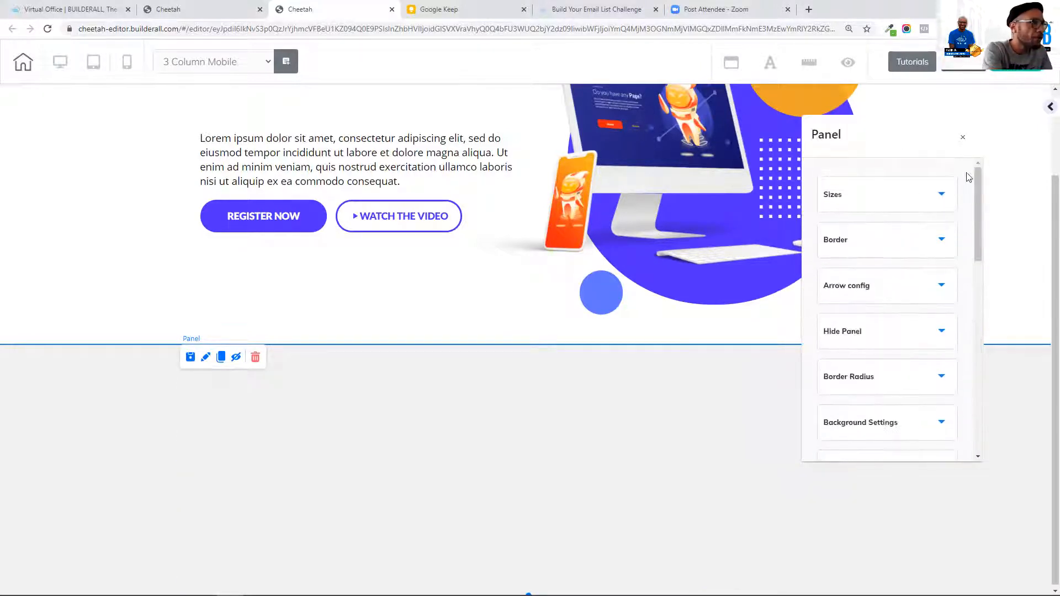
# - Insert a horizontal image element in the left part of the gray panel
pyautogui.click(1048, 109)
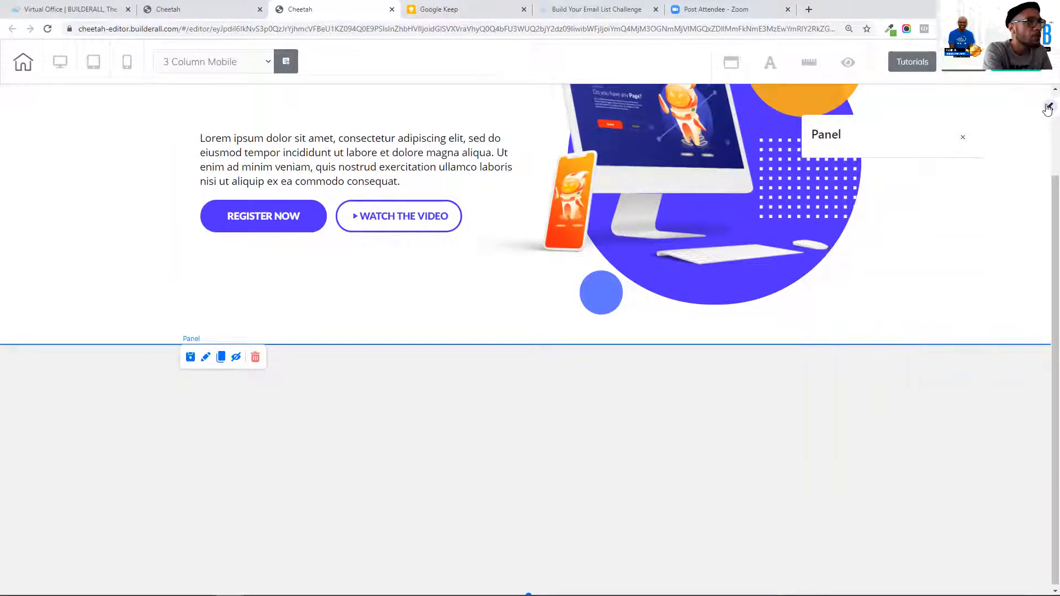
pyautogui.click(1047, 109)
pyautogui.scroll(-7, 966, 232)
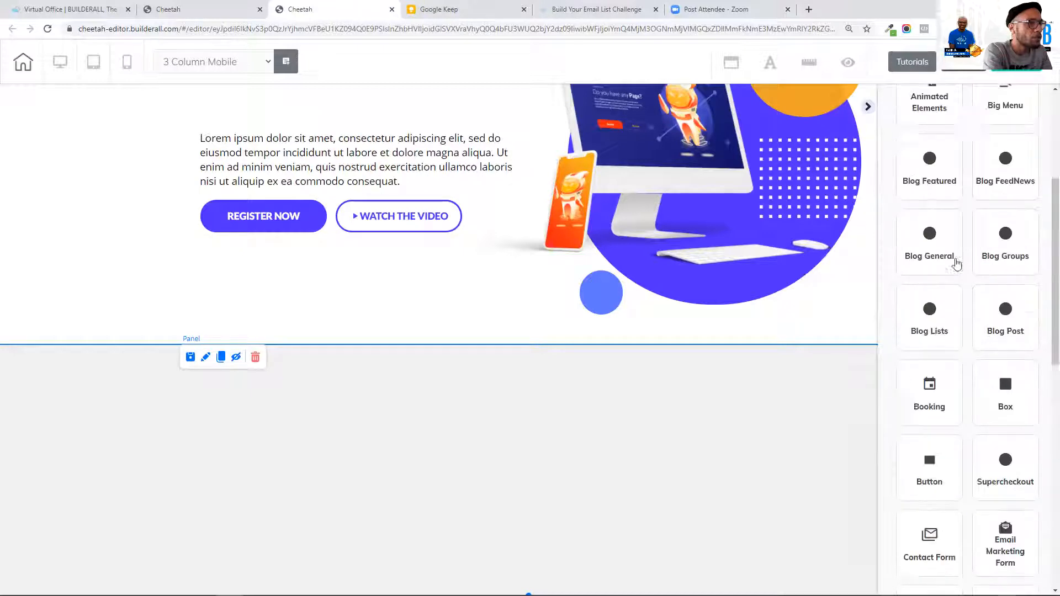
pyautogui.scroll(-2, 948, 330)
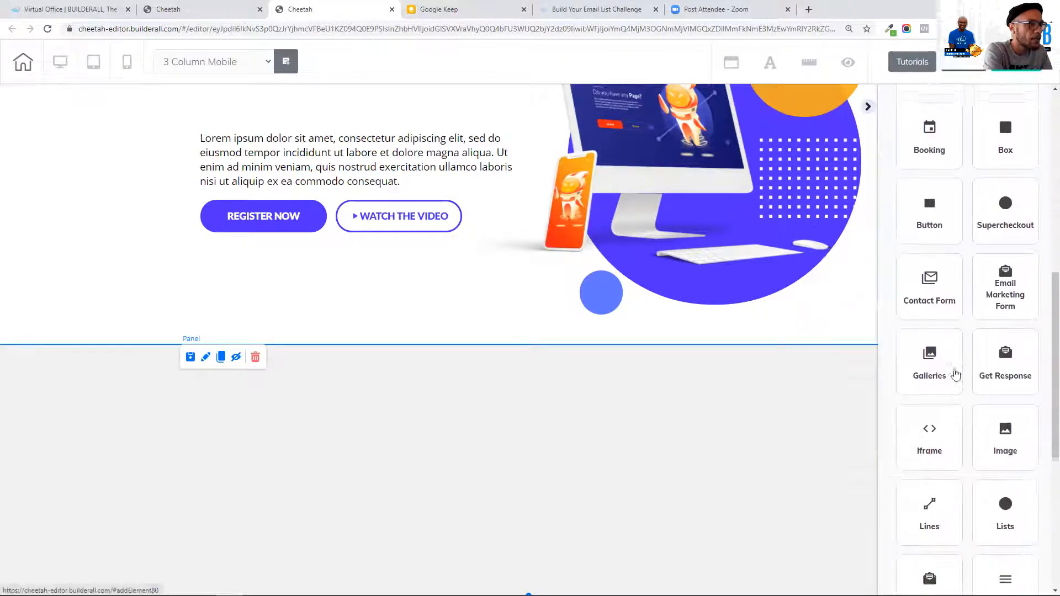
pyautogui.click(1003, 435)
pyautogui.moveTo(989, 371); pyautogui.dragTo(337, 439)
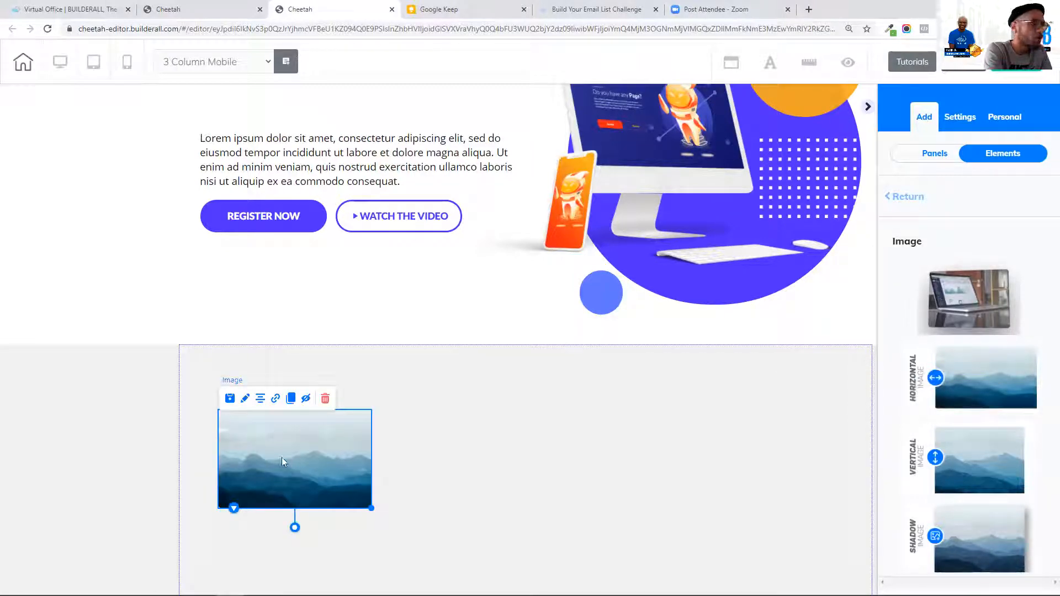
# - Replace the placeholder image with the black mouse picture from the user files
pyautogui.click(287, 460)
pyautogui.click(1025, 192)
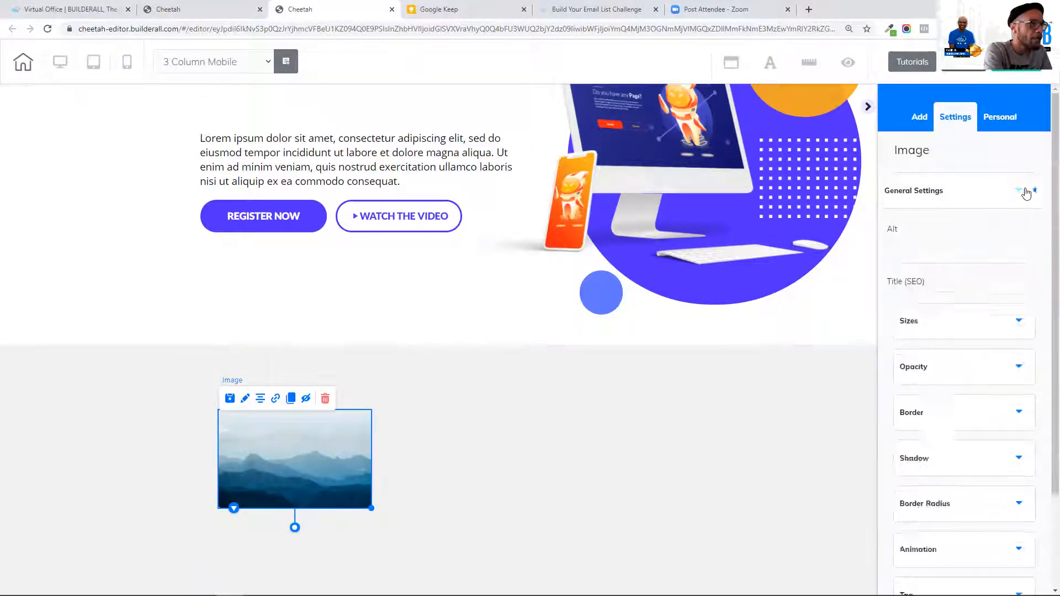
pyautogui.click(949, 443)
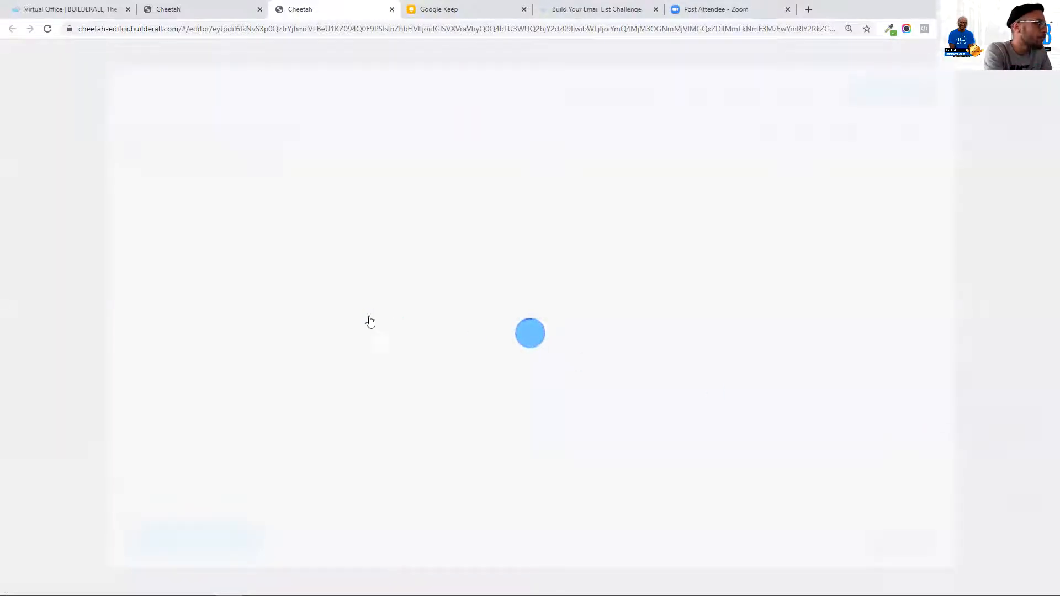
pyautogui.scroll(-2, 606, 314)
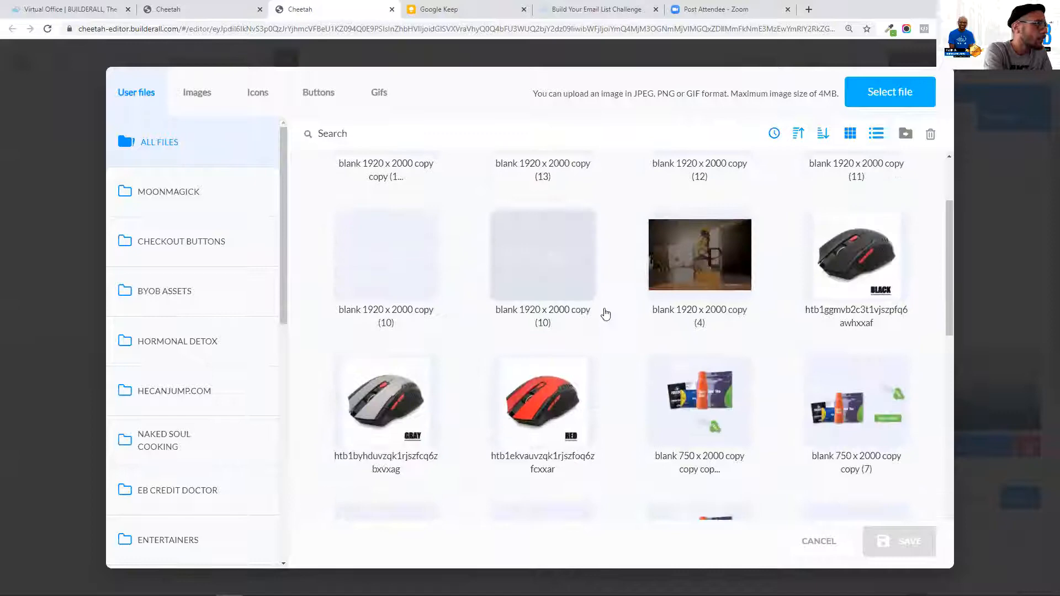
pyautogui.click(856, 253)
pyautogui.scroll(-2, 861, 260)
pyautogui.click(910, 544)
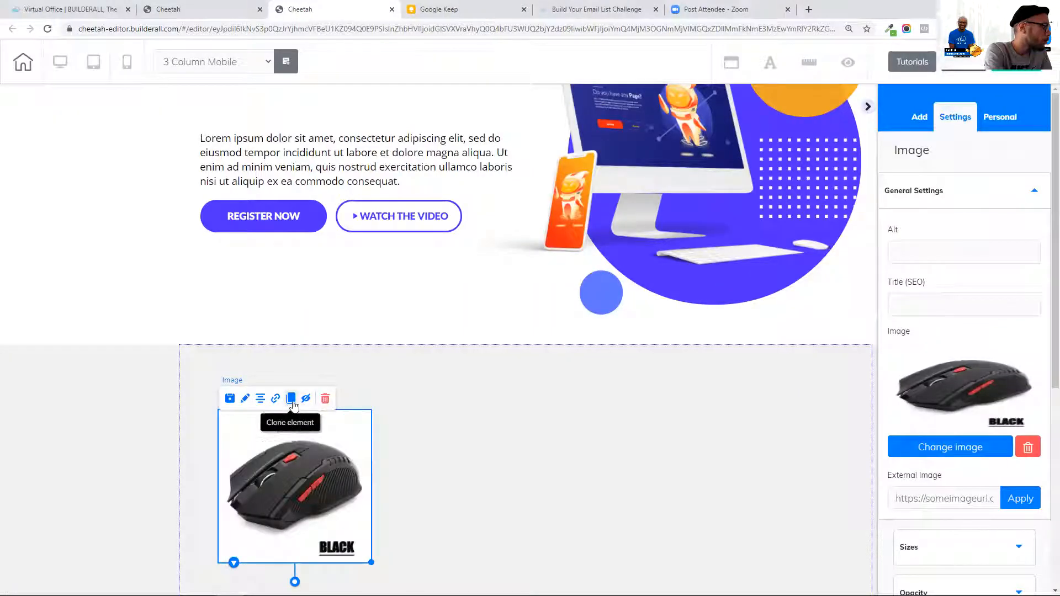
# - Clone the black mouse image twice and arrange the three images in a row across the gray panel
pyautogui.click(290, 398)
pyautogui.moveTo(363, 478)
pyautogui.mouseDown()
pyautogui.moveTo(449, 486)
pyautogui.moveTo(483, 468)
pyautogui.moveTo(510, 482)
pyautogui.moveTo(656, 461)
pyautogui.moveTo(613, 466)
pyautogui.mouseUp()
pyautogui.click(462, 437)
pyautogui.click(476, 400)
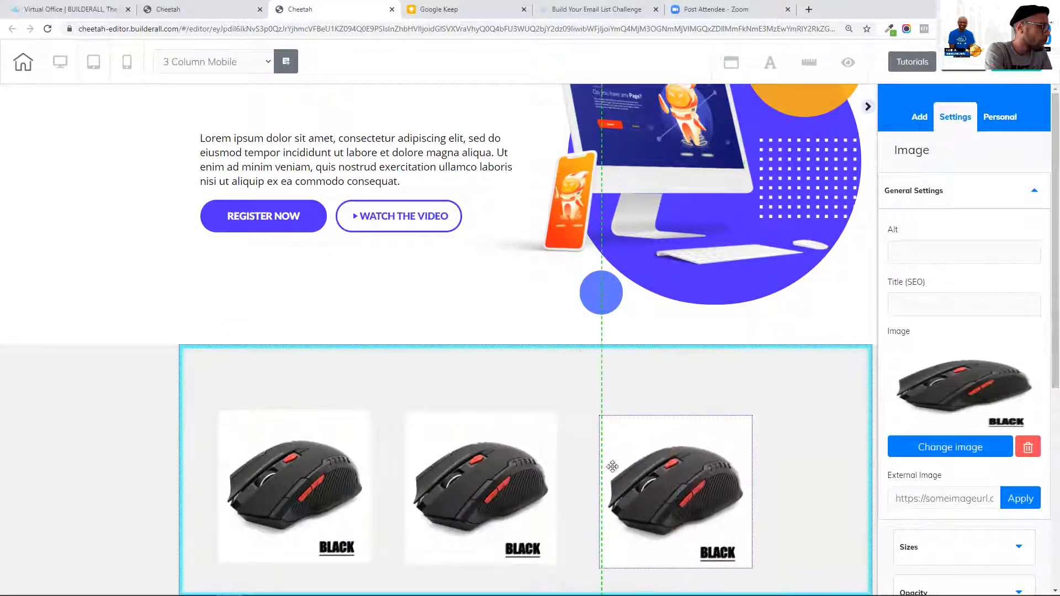
# - Replace the middle black mouse image with the gray mouse picture from the user files
pyautogui.click(429, 461)
pyautogui.click(955, 449)
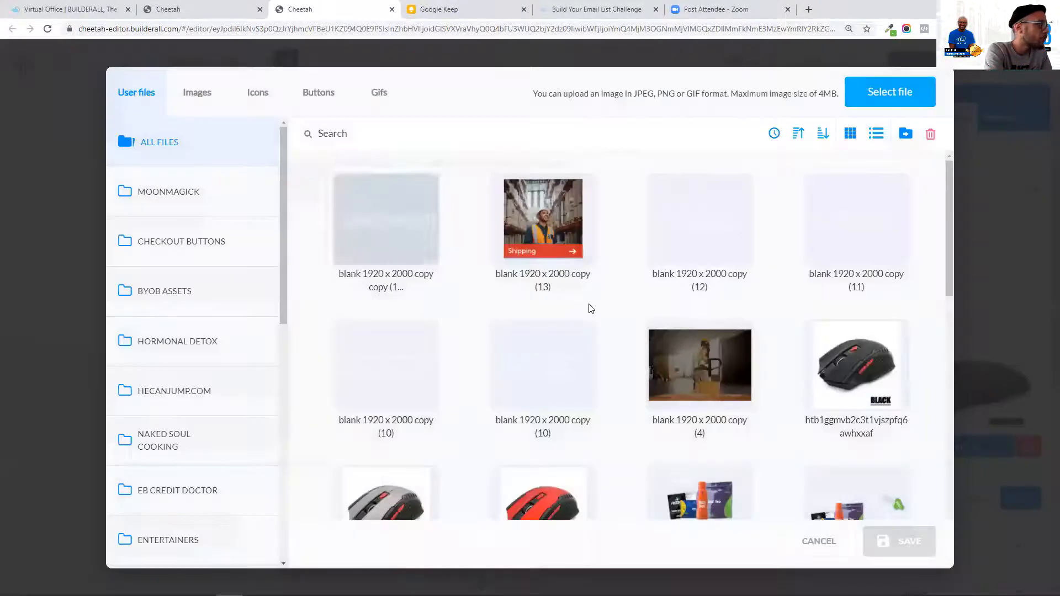
pyautogui.scroll(-3, 590, 308)
pyautogui.click(436, 359)
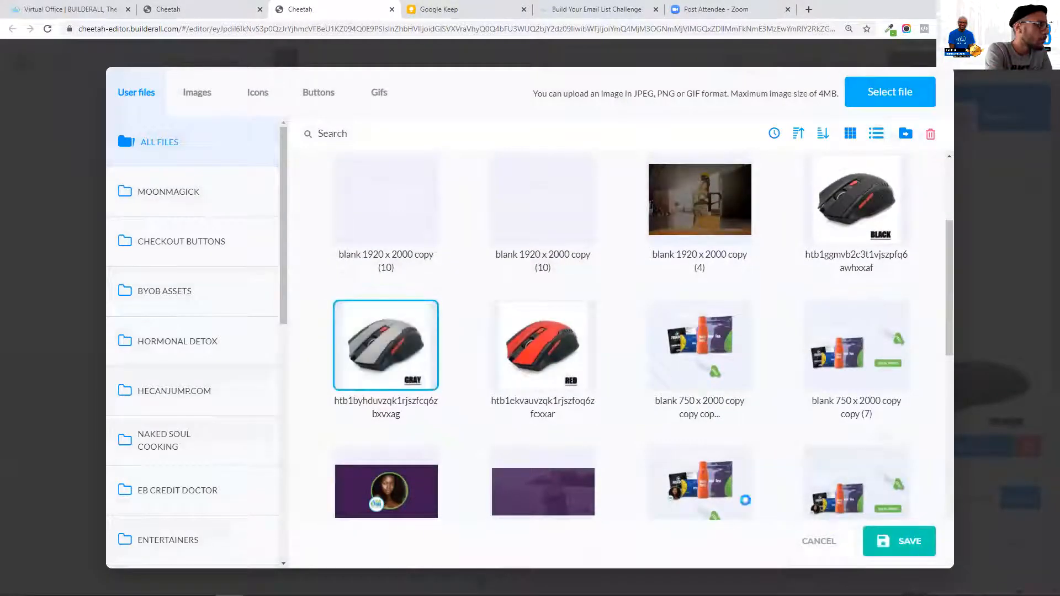
pyautogui.click(898, 541)
# - Replace the third mouse image with the red mouse picture from the user files
pyautogui.click(690, 484)
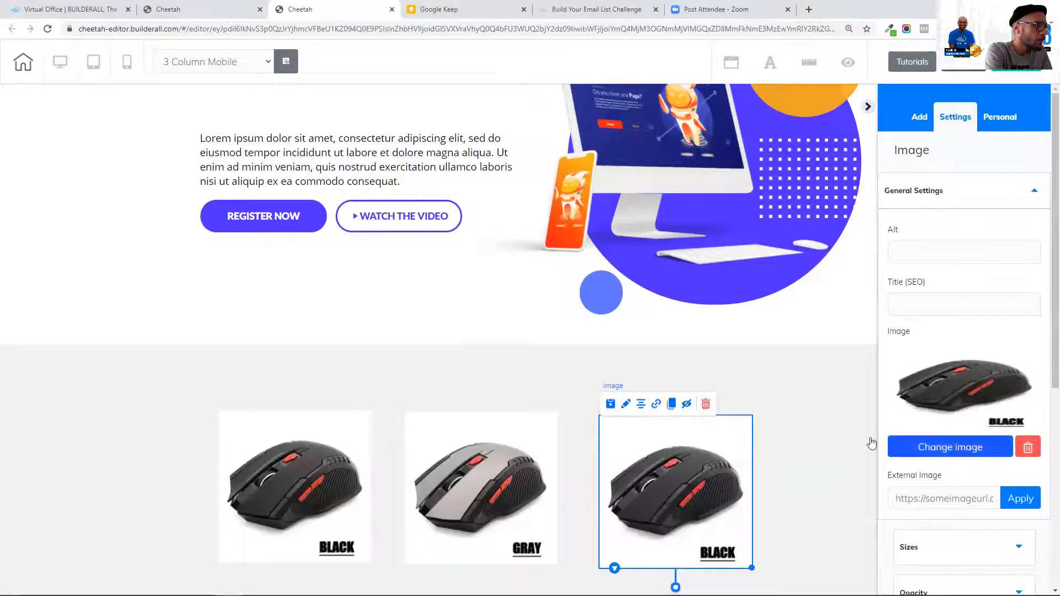
pyautogui.click(911, 447)
pyautogui.scroll(-2, 520, 428)
pyautogui.click(552, 400)
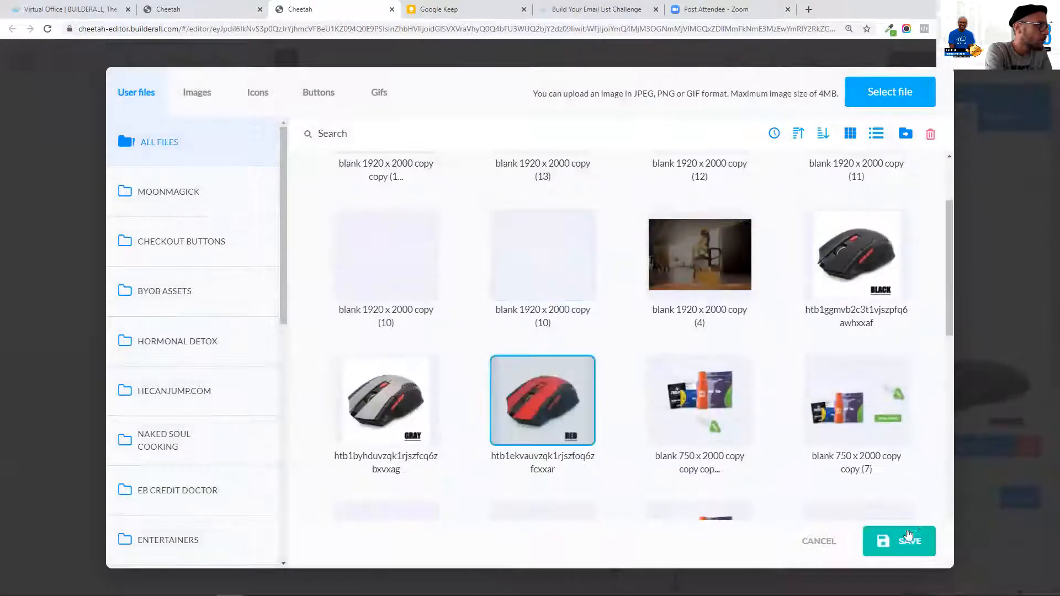
pyautogui.click(907, 534)
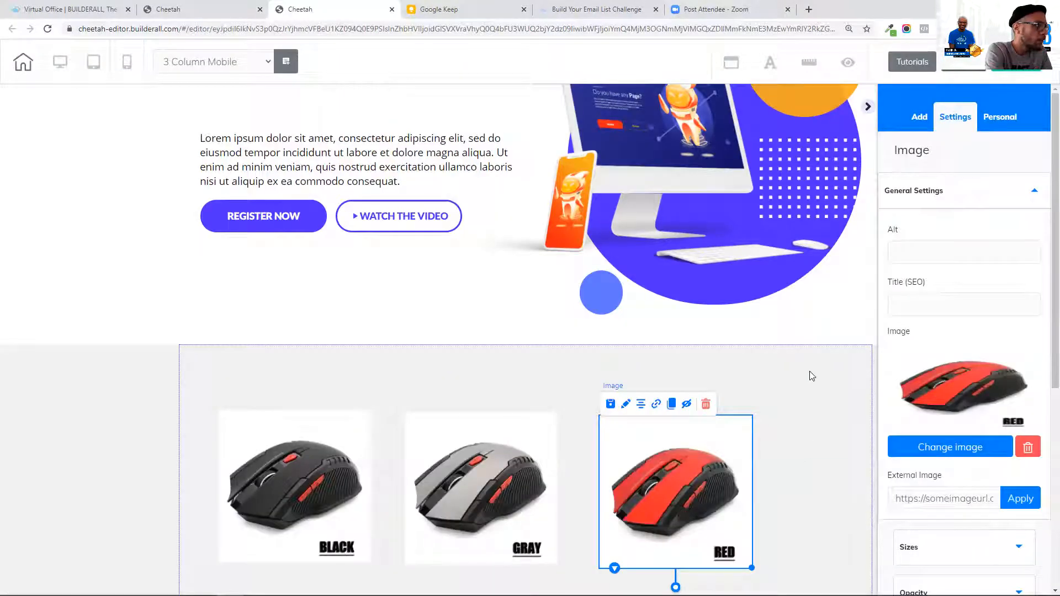
# - Increase the height of the gray panel holding the mouse images to 1665
pyautogui.click(809, 371)
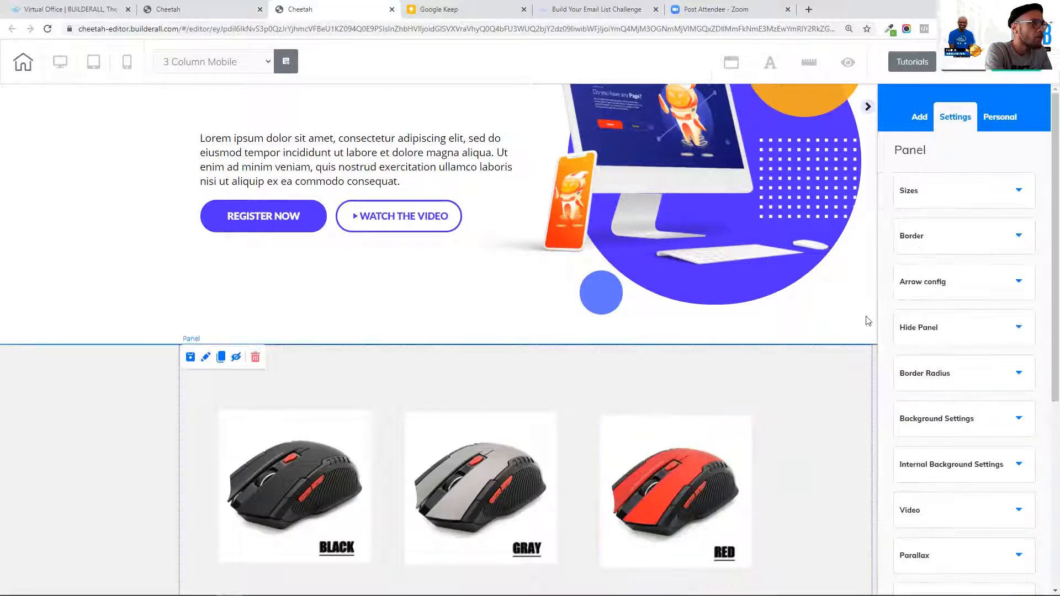
pyautogui.click(1000, 198)
pyautogui.moveTo(906, 268); pyautogui.dragTo(927, 269)
pyautogui.scroll(-6, 729, 389)
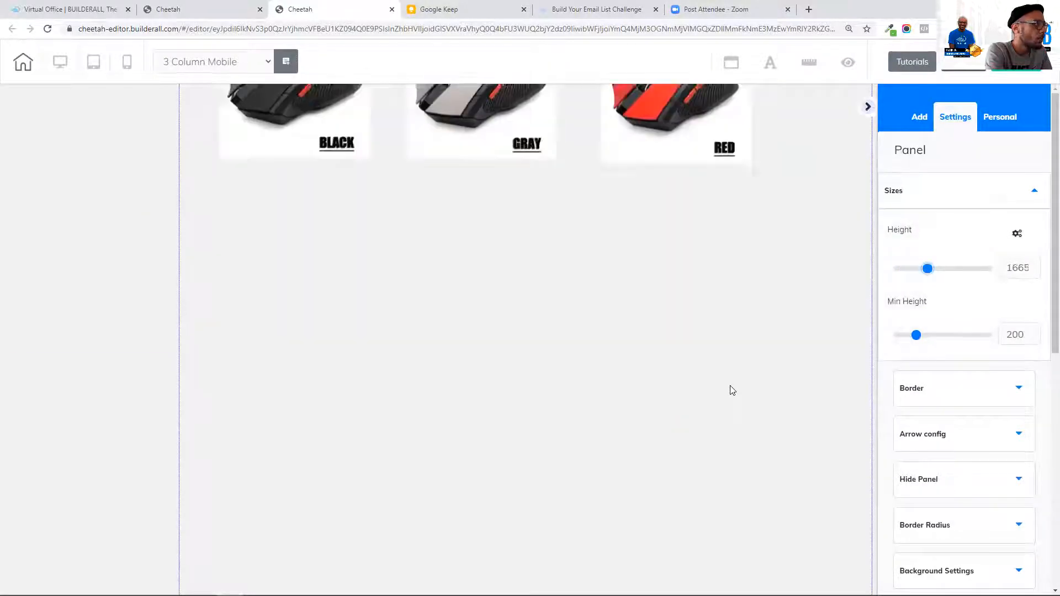
pyautogui.scroll(4, 729, 389)
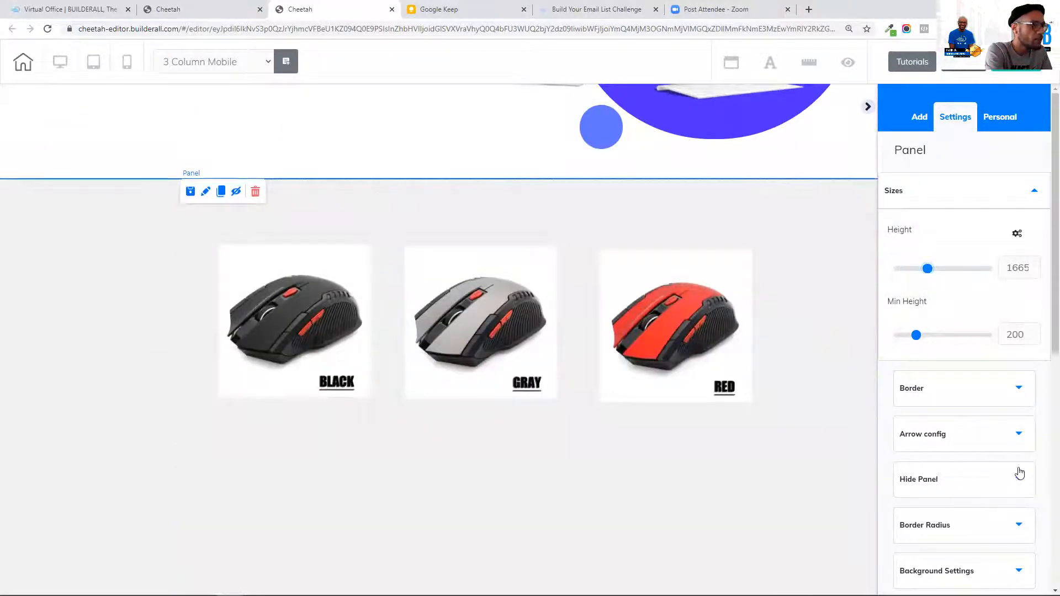
# - Set the panel's solid background color to white (FFFFFF)
pyautogui.scroll(-1, 1019, 473)
pyautogui.click(993, 516)
pyautogui.scroll(-3, 906, 309)
pyautogui.click(904, 309)
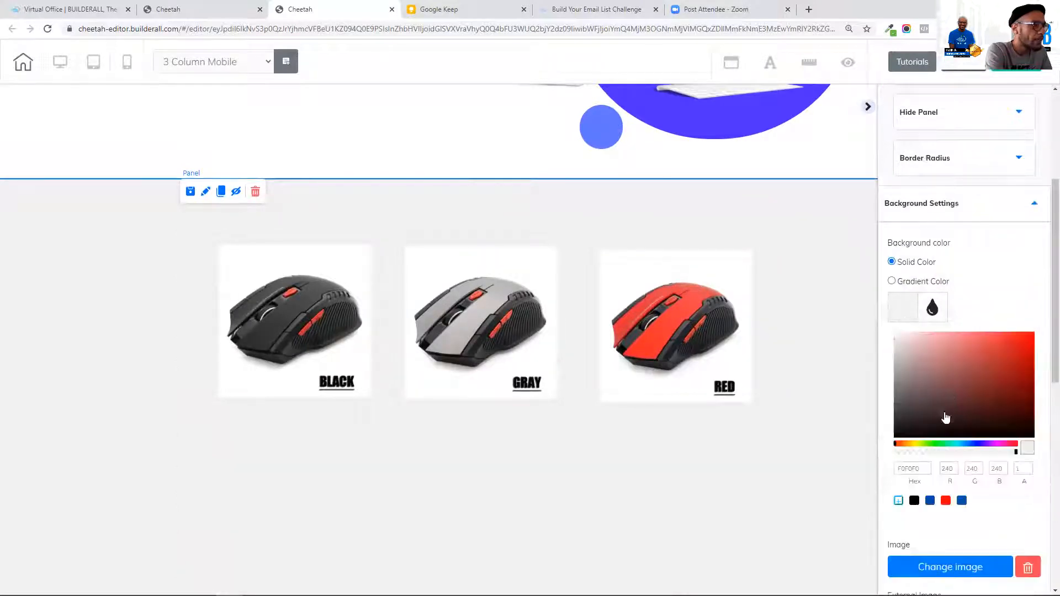
pyautogui.moveTo(704, 246); pyautogui.dragTo(707, 251)
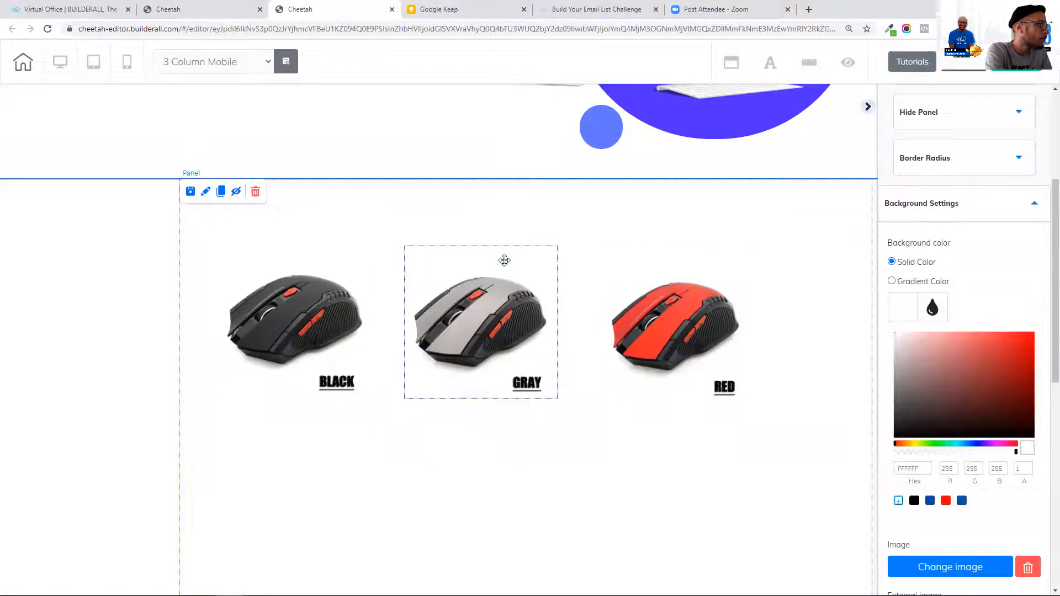
# - Center the gray mouse image horizontally in the panel and space the red and black mouse images evenly on either side
pyautogui.moveTo(503, 260); pyautogui.dragTo(480, 286)
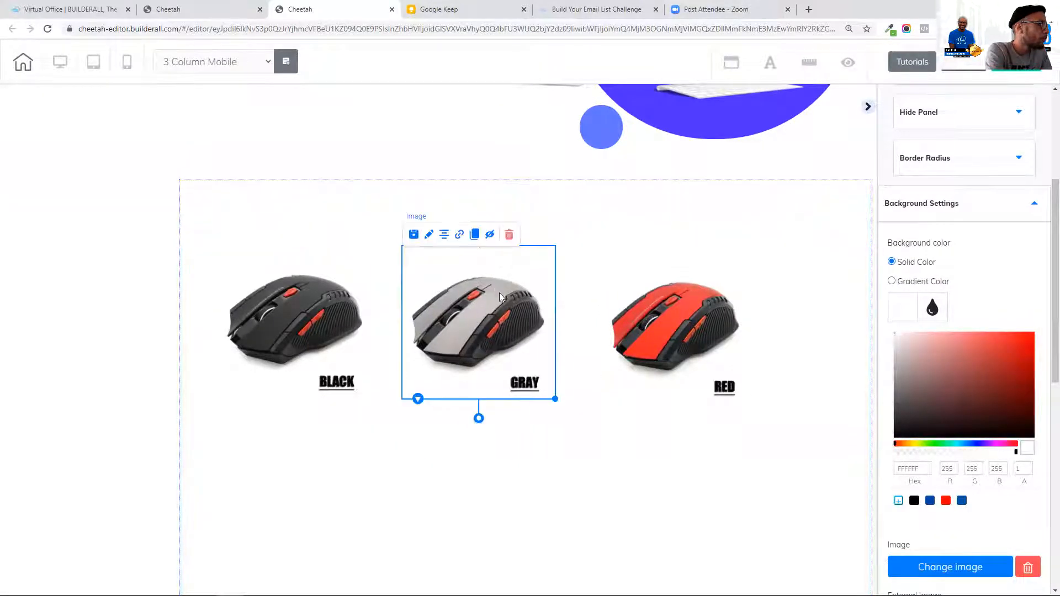
pyautogui.click(447, 231)
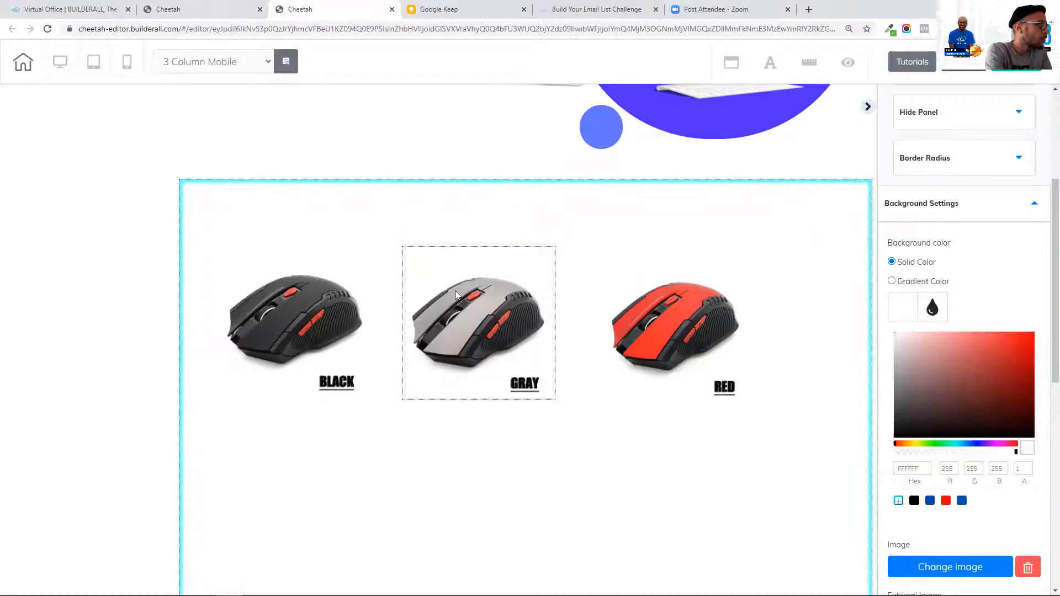
pyautogui.click(454, 297)
pyautogui.click(444, 235)
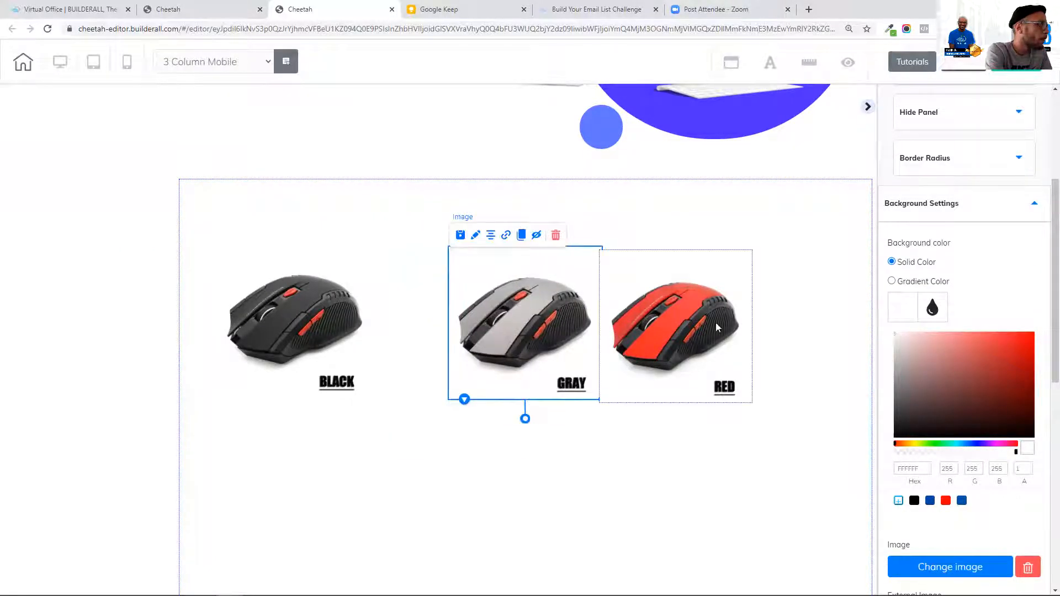
pyautogui.moveTo(716, 327); pyautogui.dragTo(728, 326)
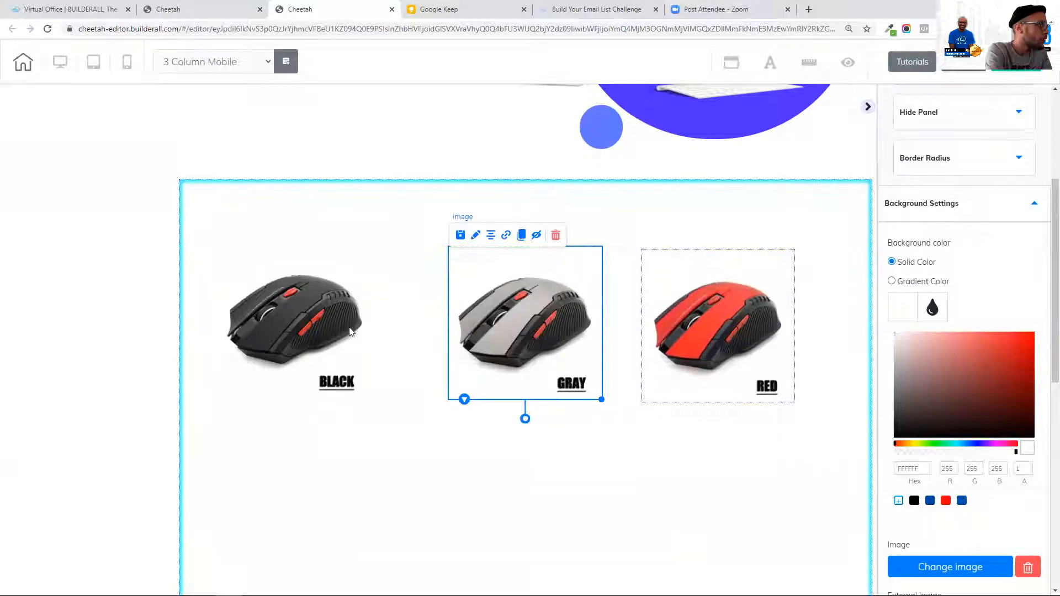
pyautogui.moveTo(350, 331); pyautogui.dragTo(359, 327)
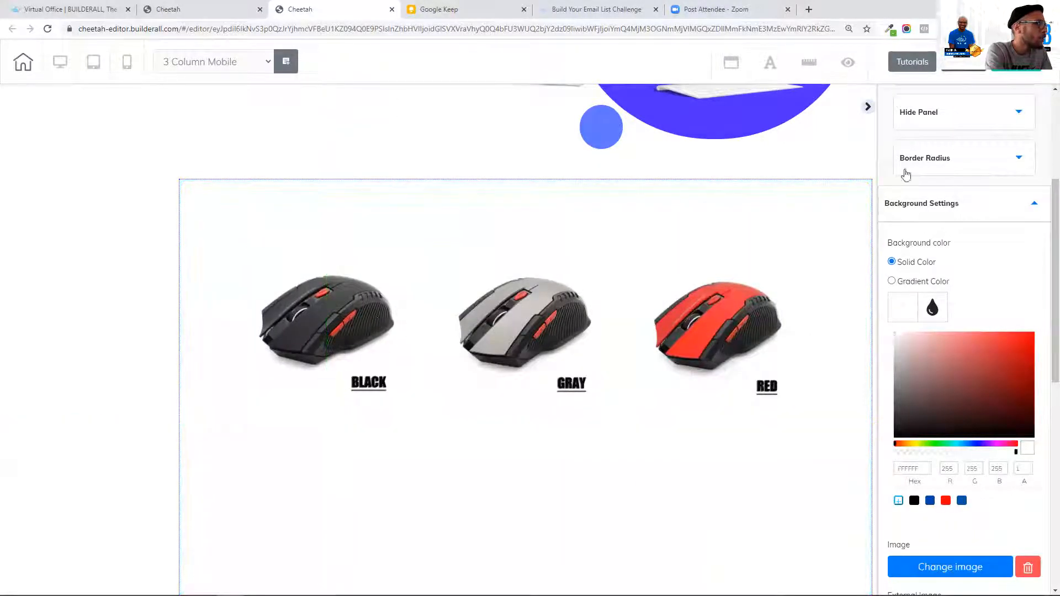
# - Examine how the three mouse images are laid out in the mobile view, and return to the desktop view
pyautogui.scroll(4, 991, 182)
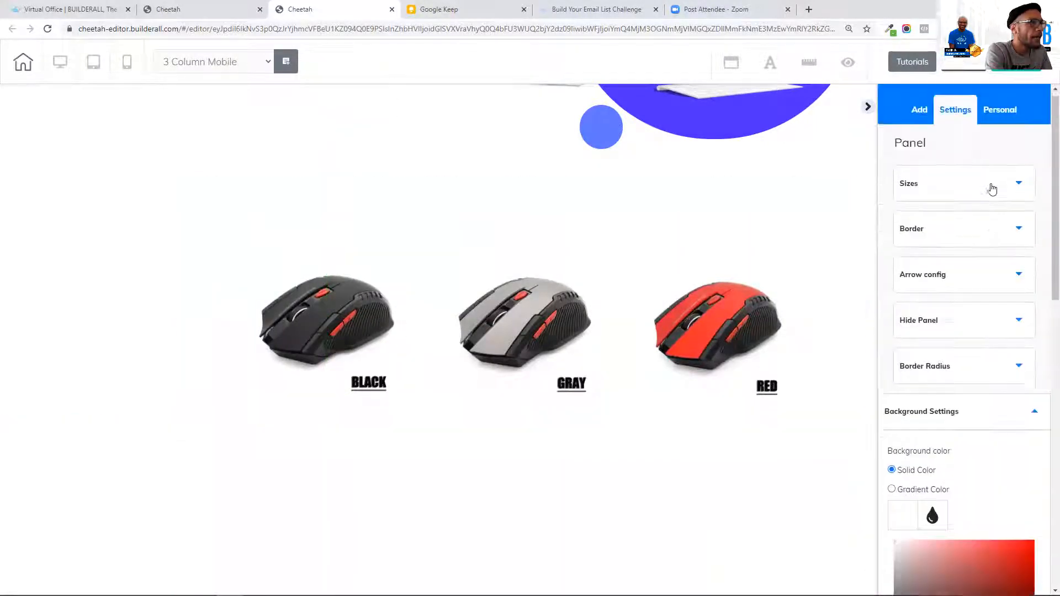
pyautogui.click(127, 62)
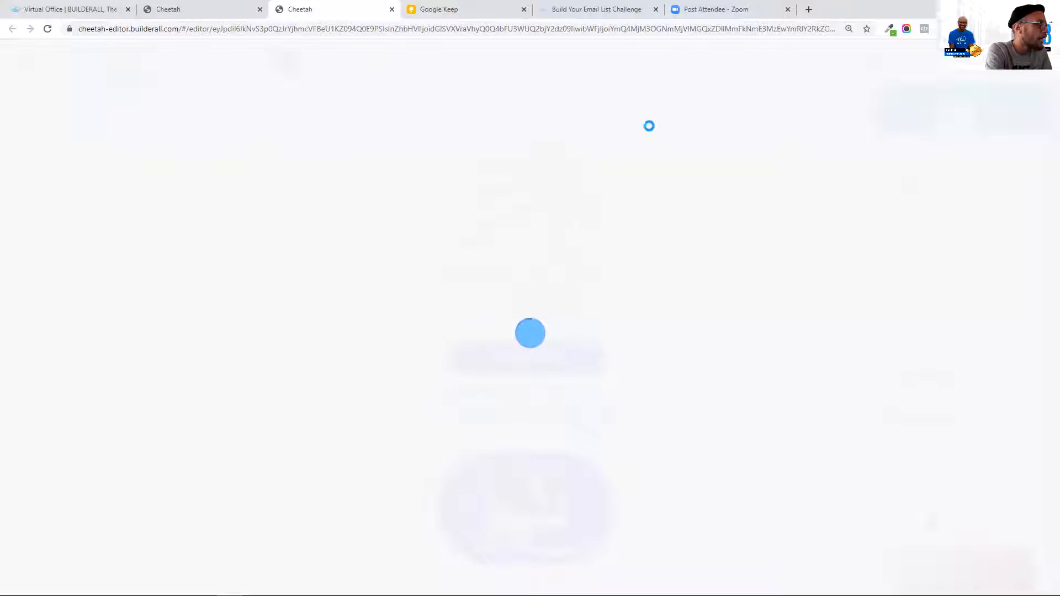
pyautogui.scroll(-1, 575, 241)
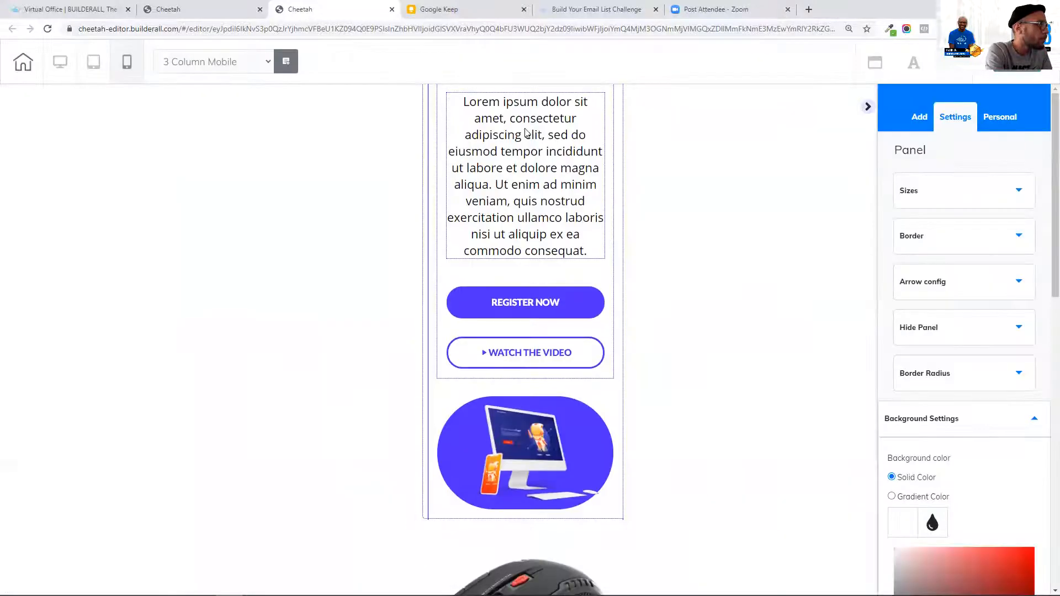
pyautogui.scroll(1, 556, 223)
pyautogui.scroll(-7, 545, 236)
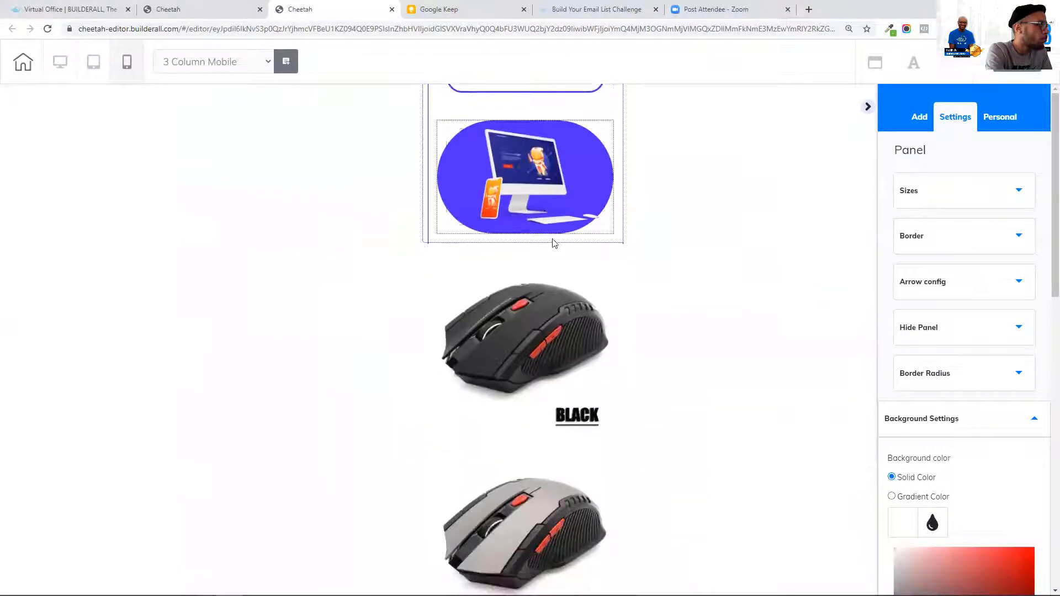
pyautogui.scroll(-2, 589, 301)
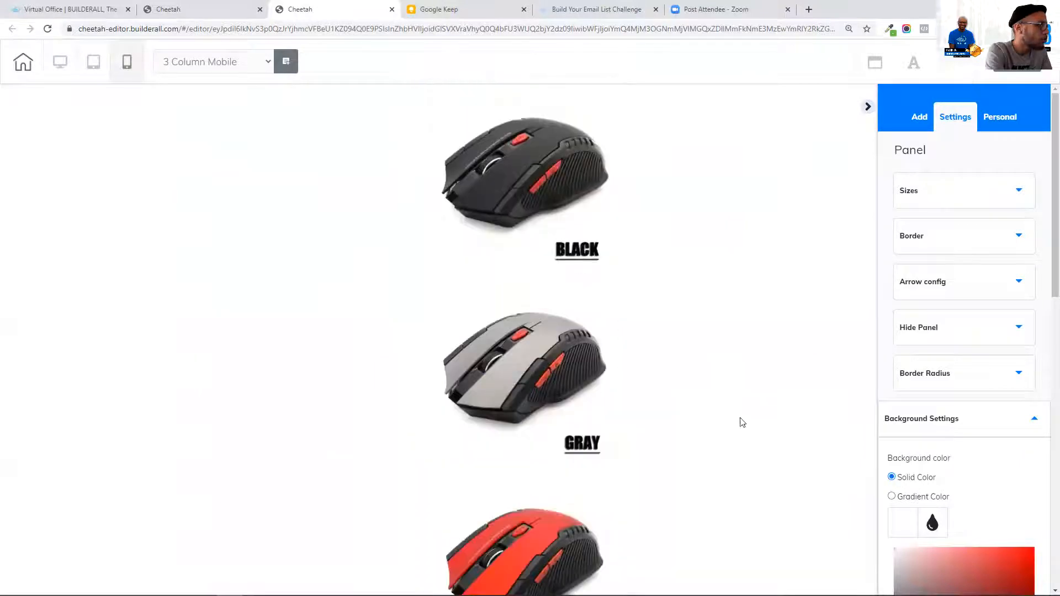
pyautogui.scroll(-1, 555, 537)
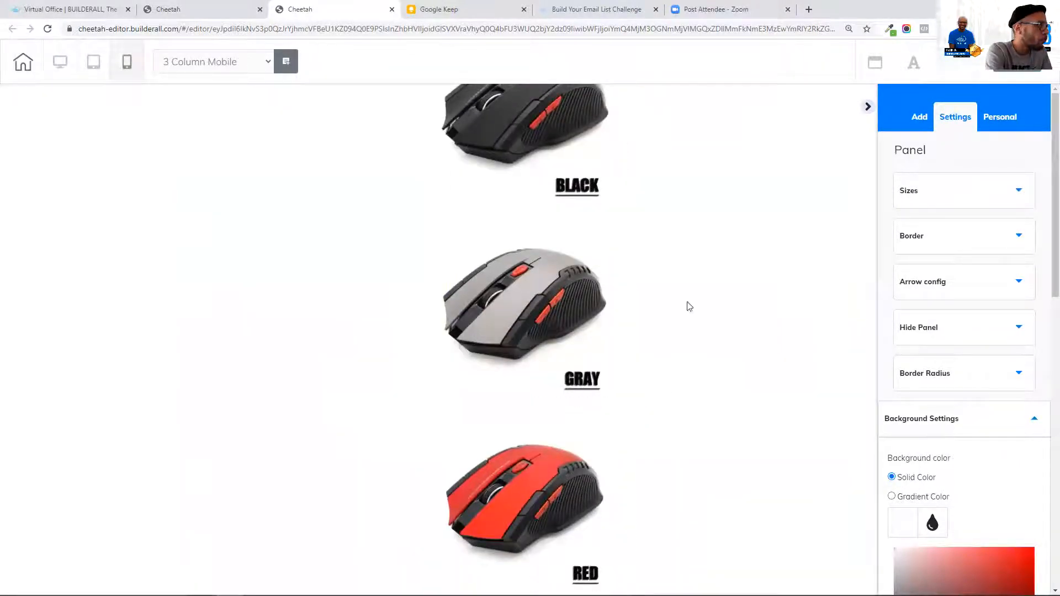
pyautogui.scroll(2, 551, 286)
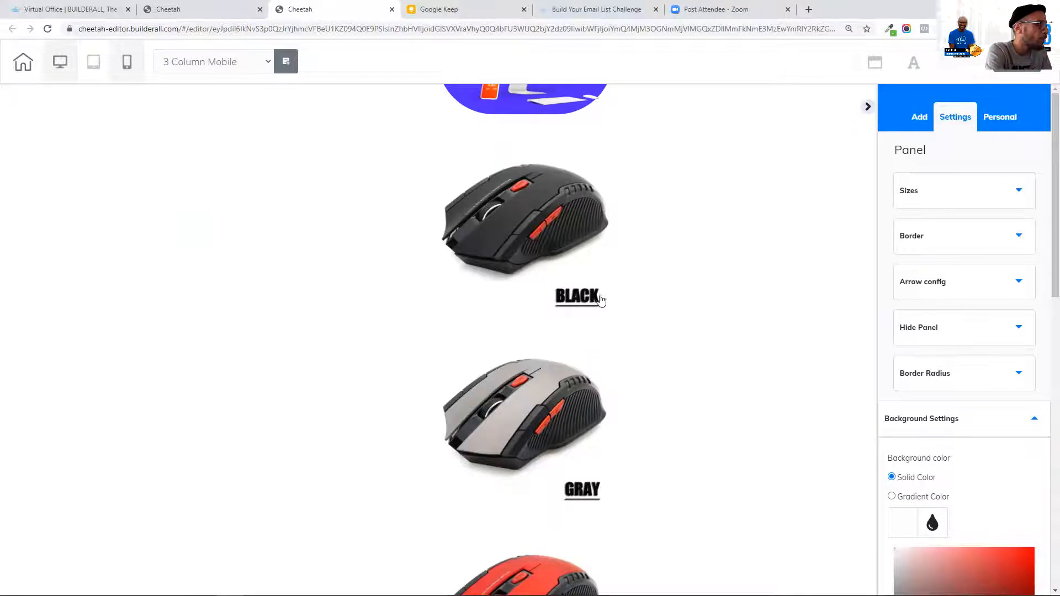
pyautogui.scroll(-6, 598, 292)
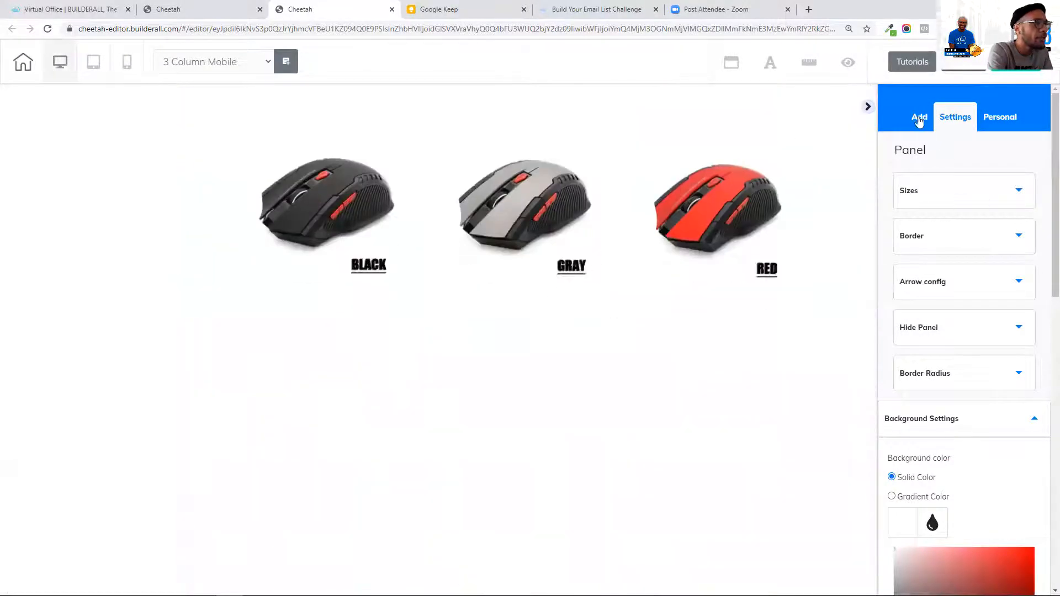
# - Examine the link types available for the gray mouse image, including Rotation Banner, without setting a link
pyautogui.click(538, 216)
pyautogui.click(505, 115)
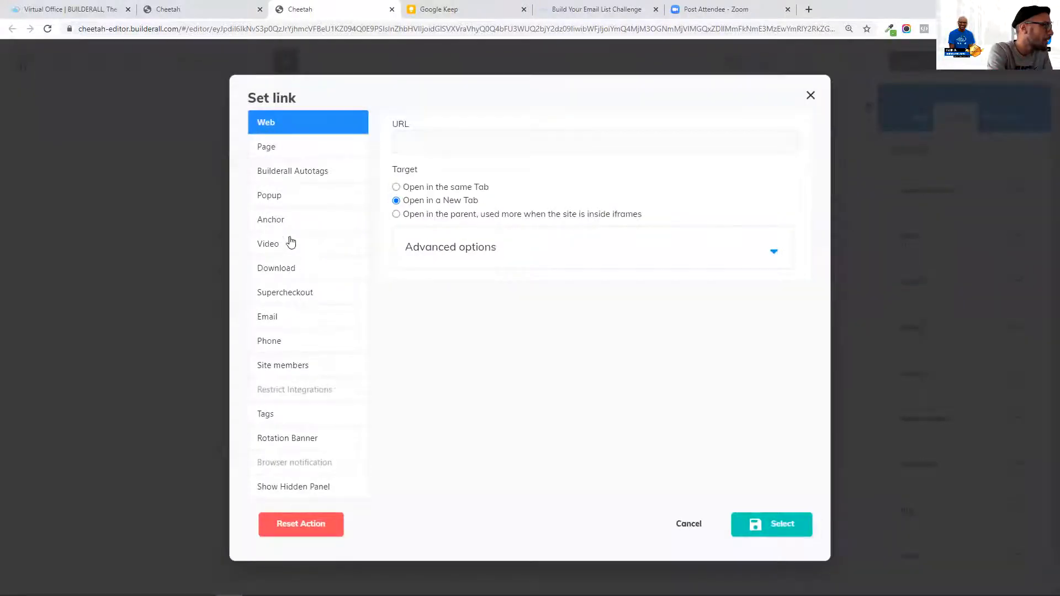
pyautogui.click(297, 219)
pyautogui.click(285, 437)
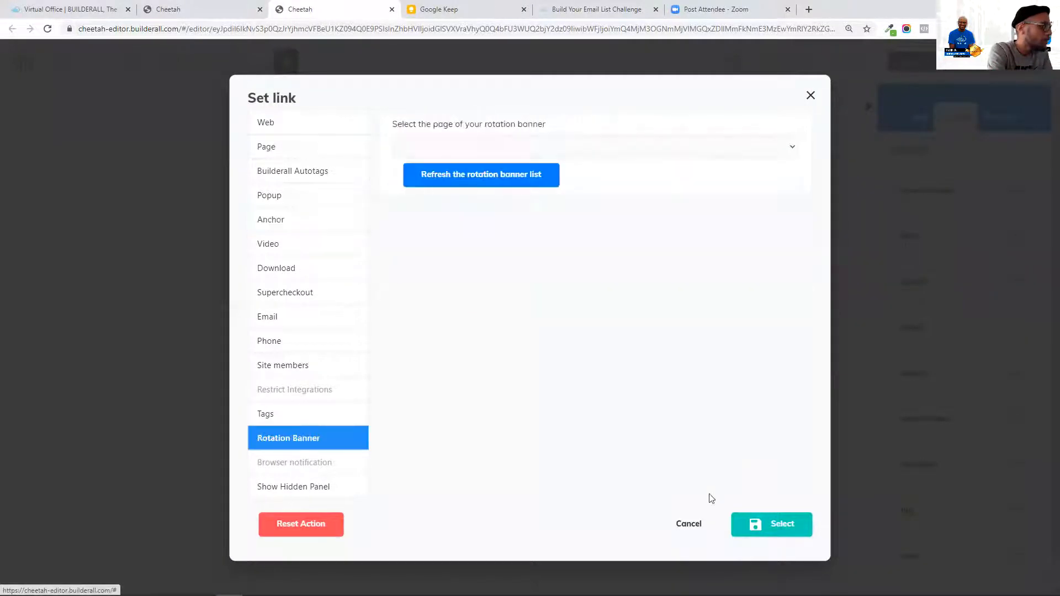
pyautogui.click(688, 524)
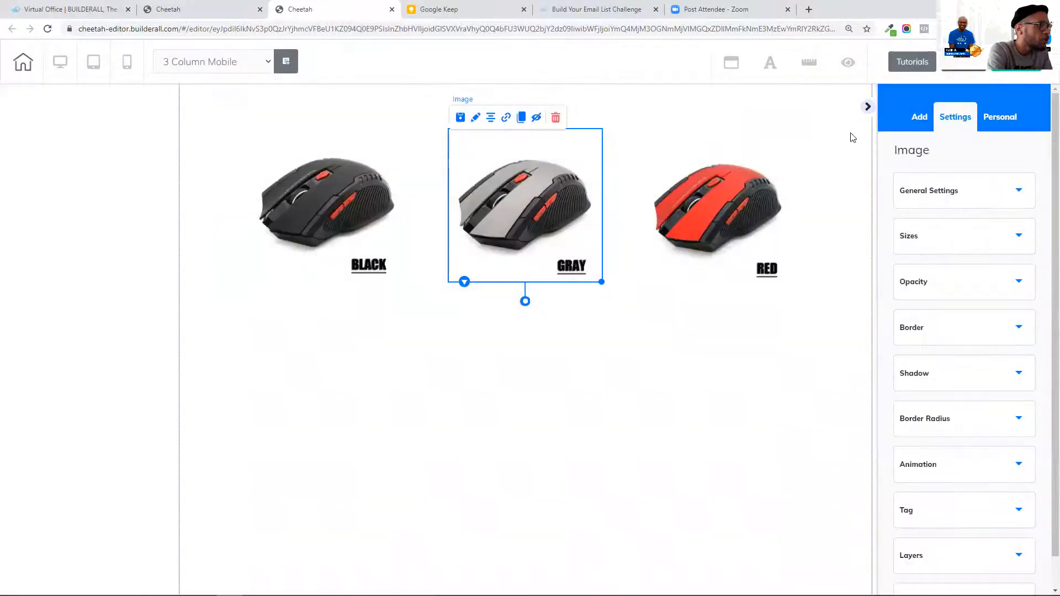
# - Insert a social bar element with four circular icons in the panel below the gray mouse image
pyautogui.click(919, 117)
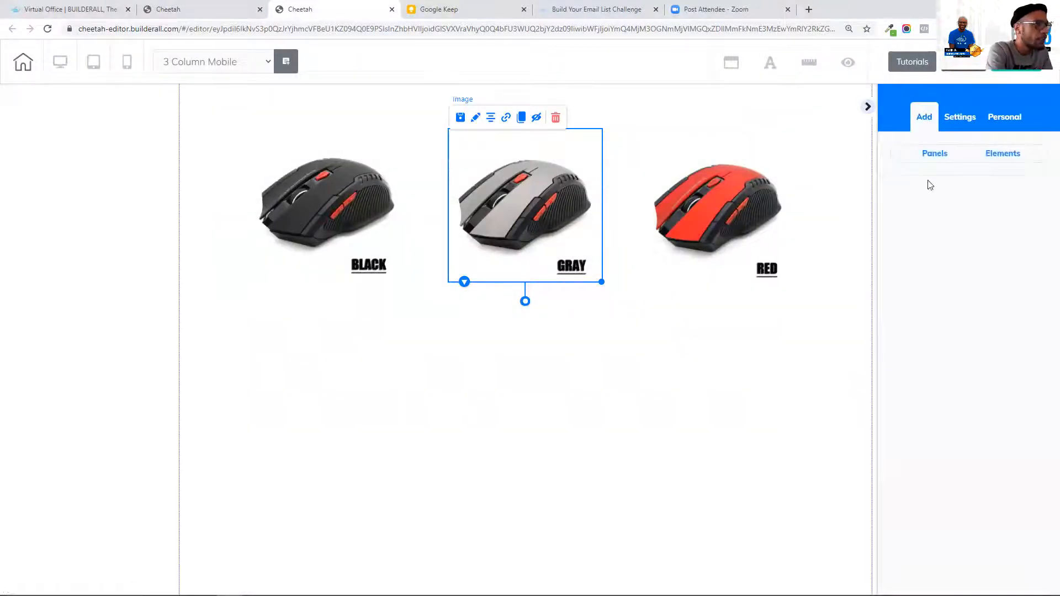
pyautogui.click(1002, 160)
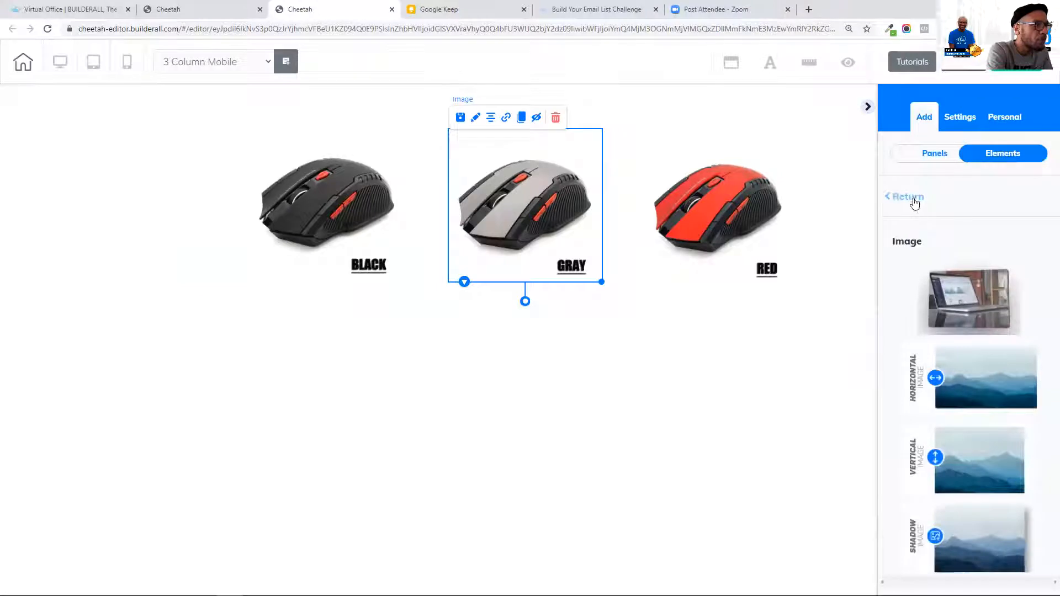
pyautogui.click(913, 204)
pyautogui.scroll(-15, 995, 382)
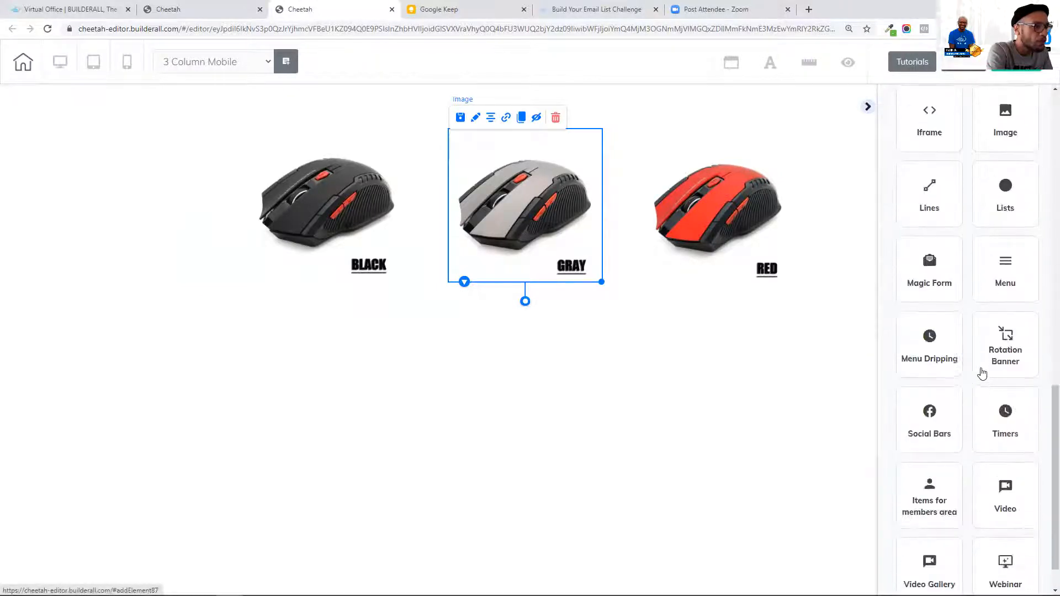
pyautogui.click(944, 372)
pyautogui.moveTo(963, 301); pyautogui.dragTo(556, 393)
pyautogui.click(555, 395)
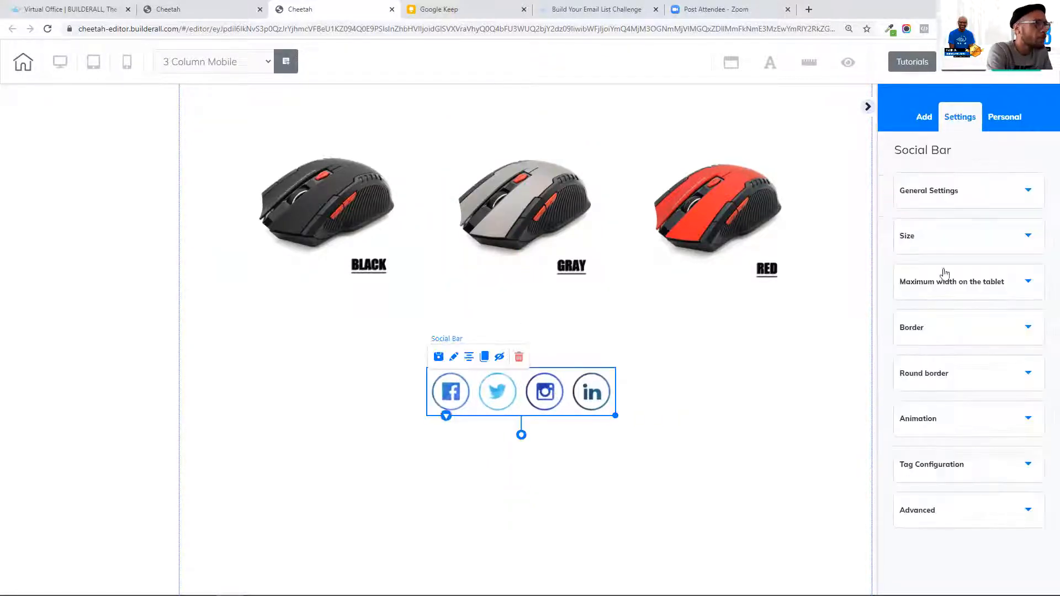
# - Hide the LinkedIn icon in the social bar's general settings, keeping Facebook, Twitter and Instagram
pyautogui.click(1021, 198)
pyautogui.scroll(-10, 936, 329)
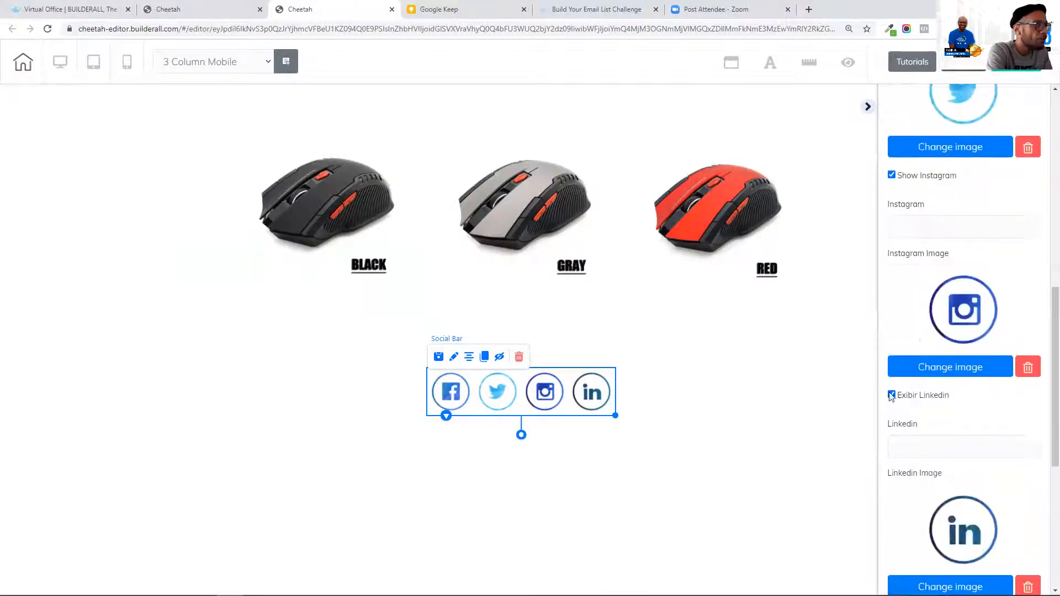
pyautogui.click(892, 394)
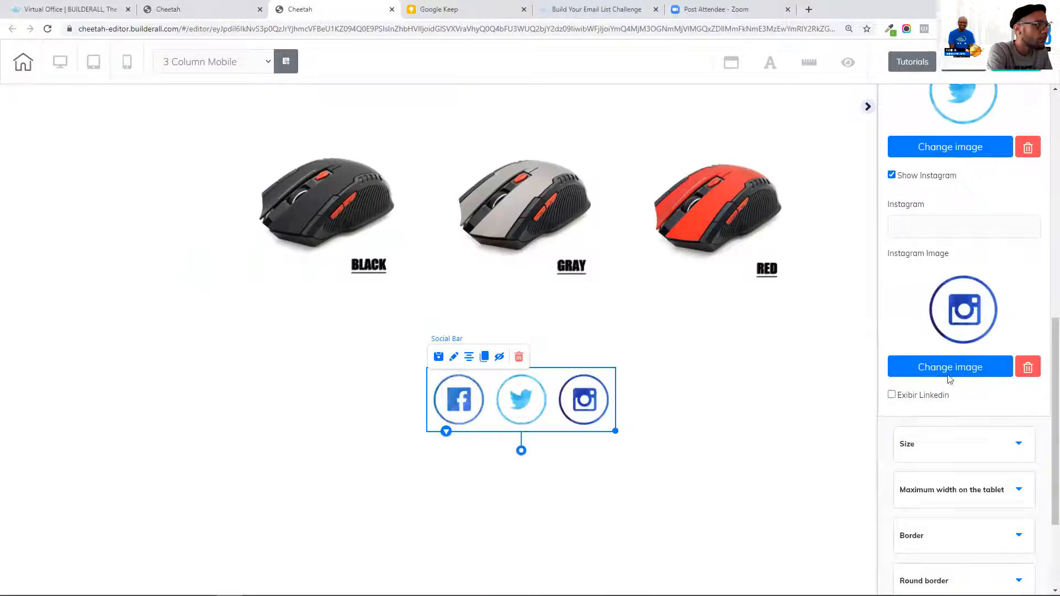
# - Replace the social bar's Facebook icon with the black mouse picture from the user files
pyautogui.scroll(8, 960, 386)
pyautogui.click(961, 377)
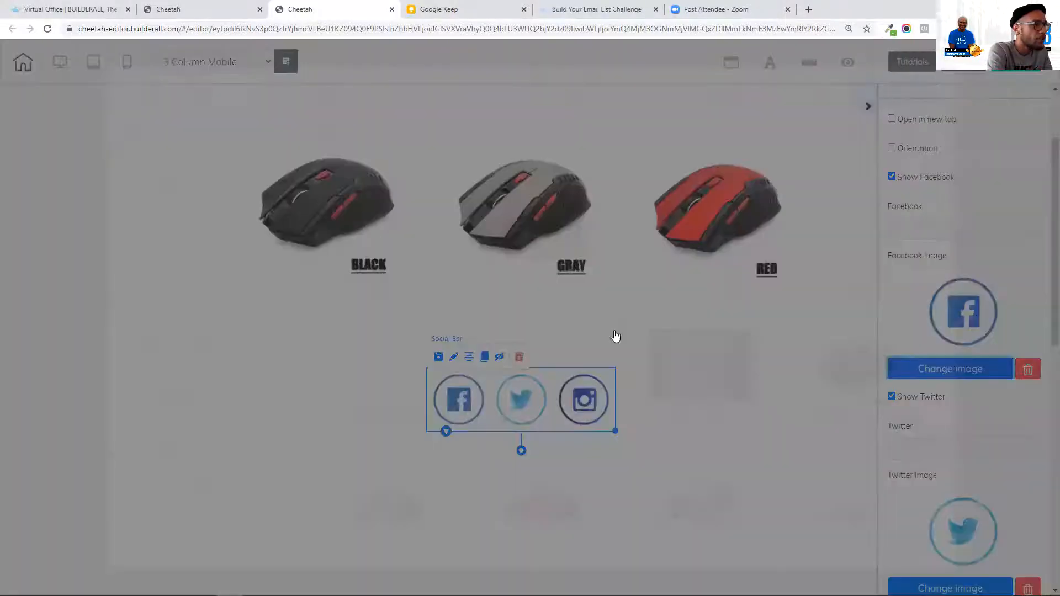
pyautogui.click(855, 365)
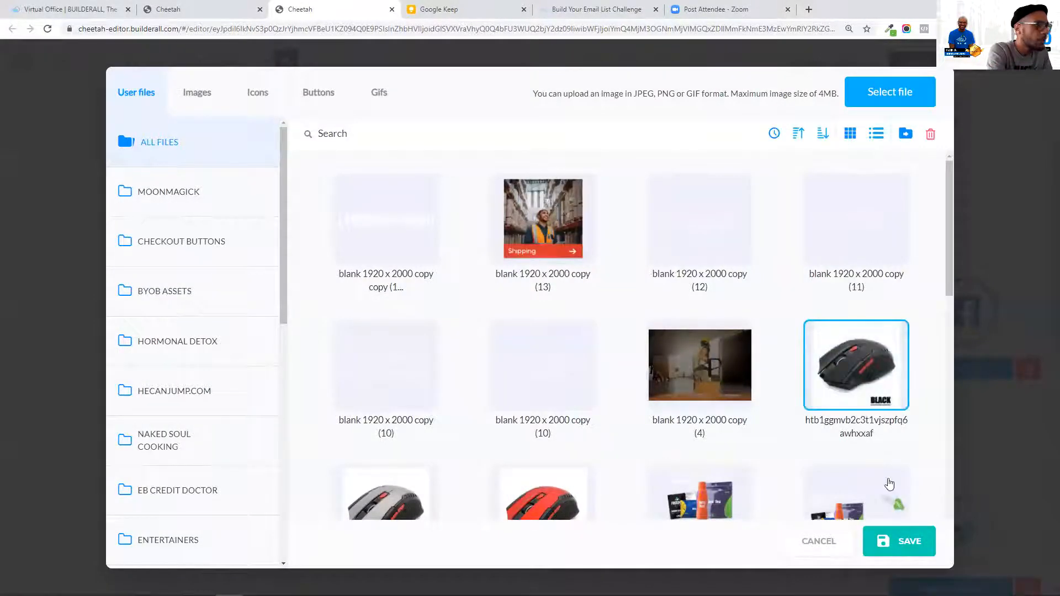
pyautogui.scroll(-2, 958, 363)
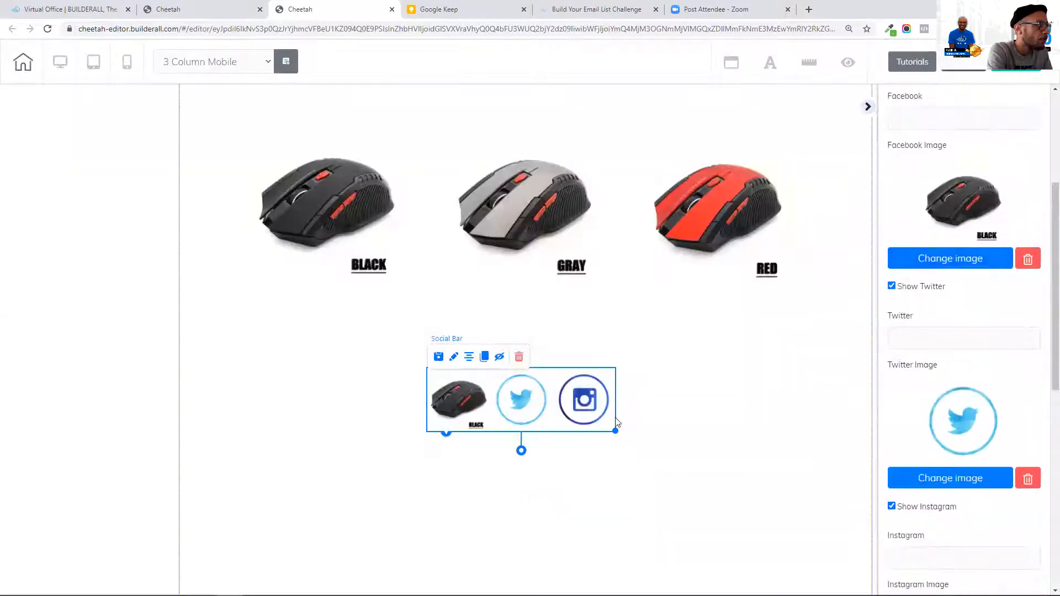
# - Replace the social bar's Twitter icon with the gray mouse picture from the user files
pyautogui.click(944, 483)
pyautogui.scroll(-1, 683, 417)
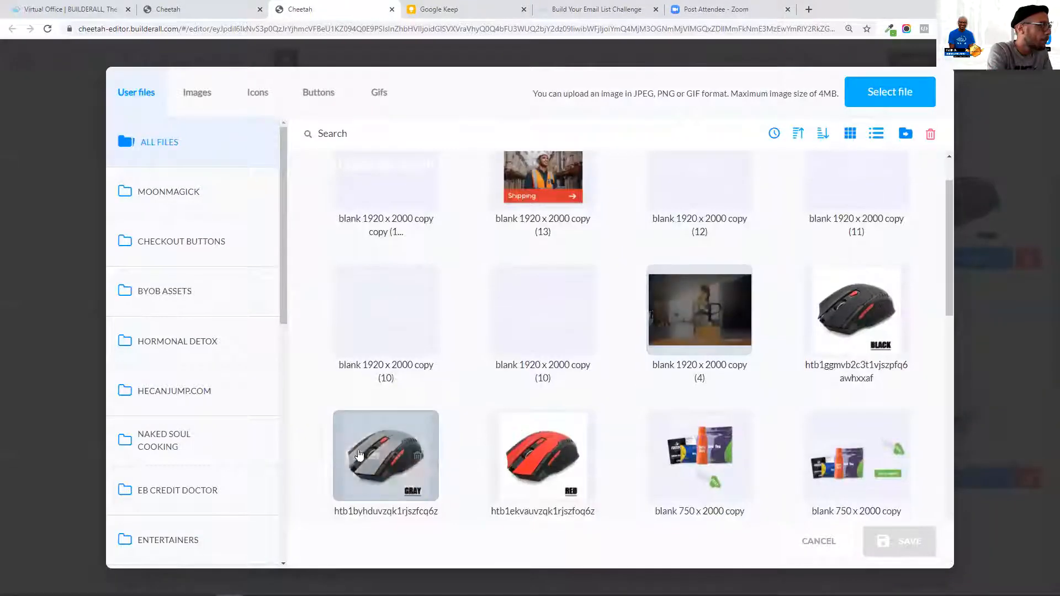
pyautogui.click(385, 453)
pyautogui.click(905, 542)
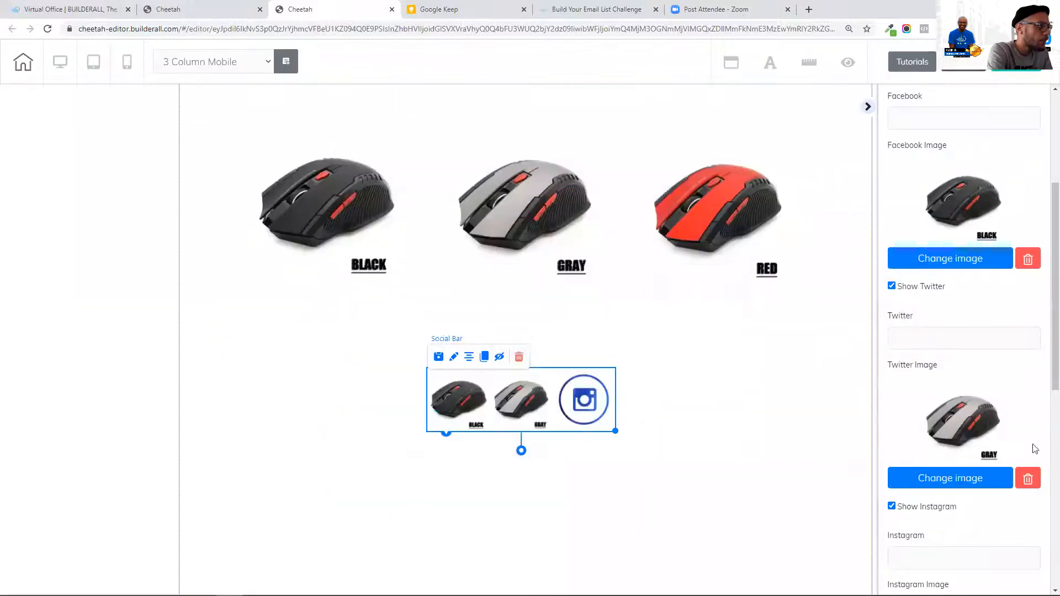
# - Replace the social bar's Instagram icon with the red mouse picture from the user files
pyautogui.scroll(-5, 938, 481)
pyautogui.click(946, 478)
pyautogui.scroll(-2, 578, 421)
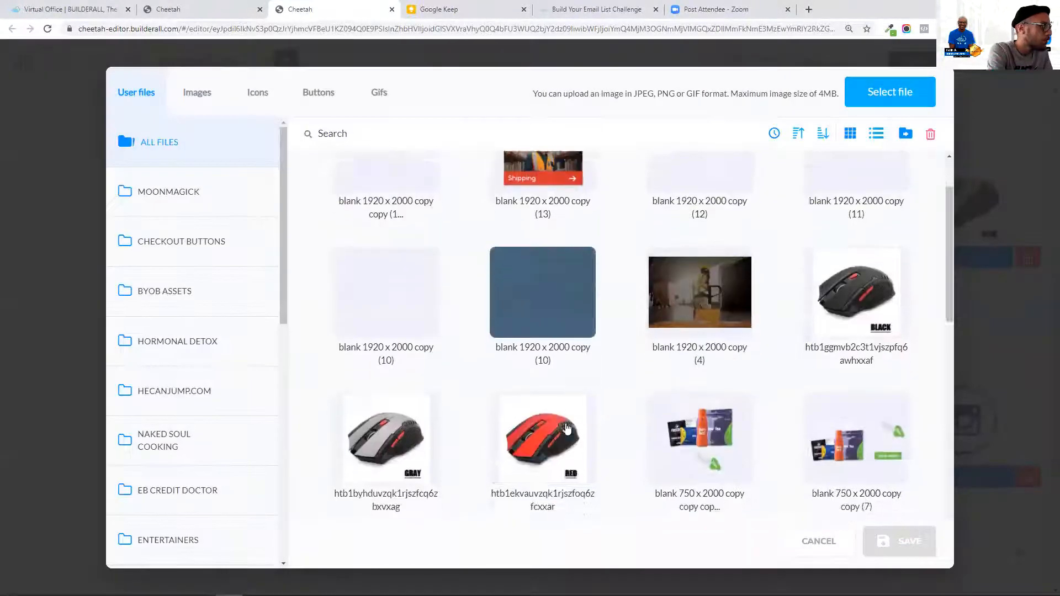
pyautogui.click(543, 400)
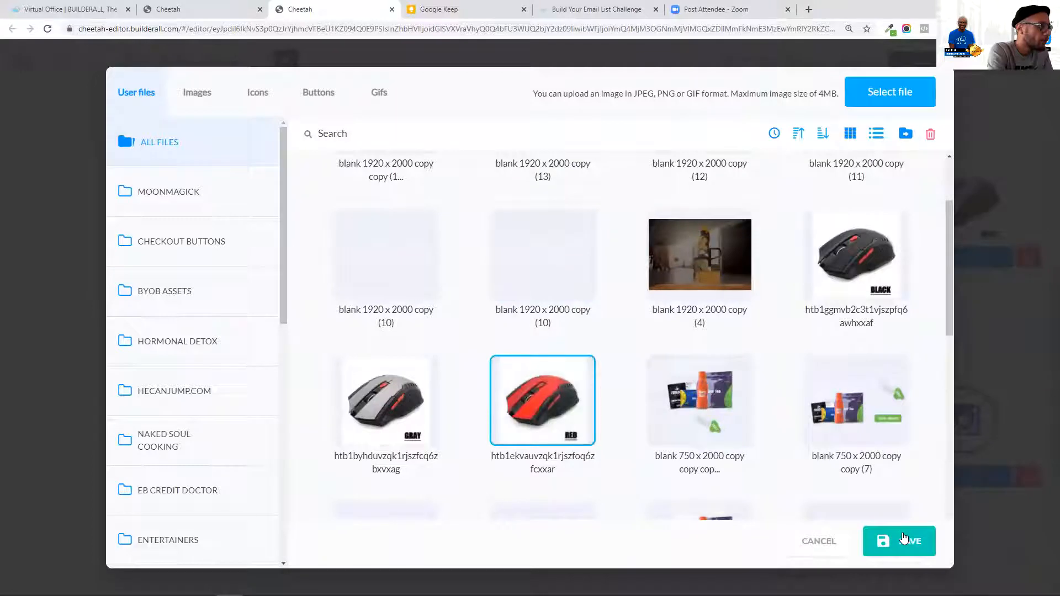
pyautogui.click(899, 540)
# - Enlarge the social bar to a width of 725 and place it inside the panel below the mouse images
pyautogui.scroll(7, 977, 315)
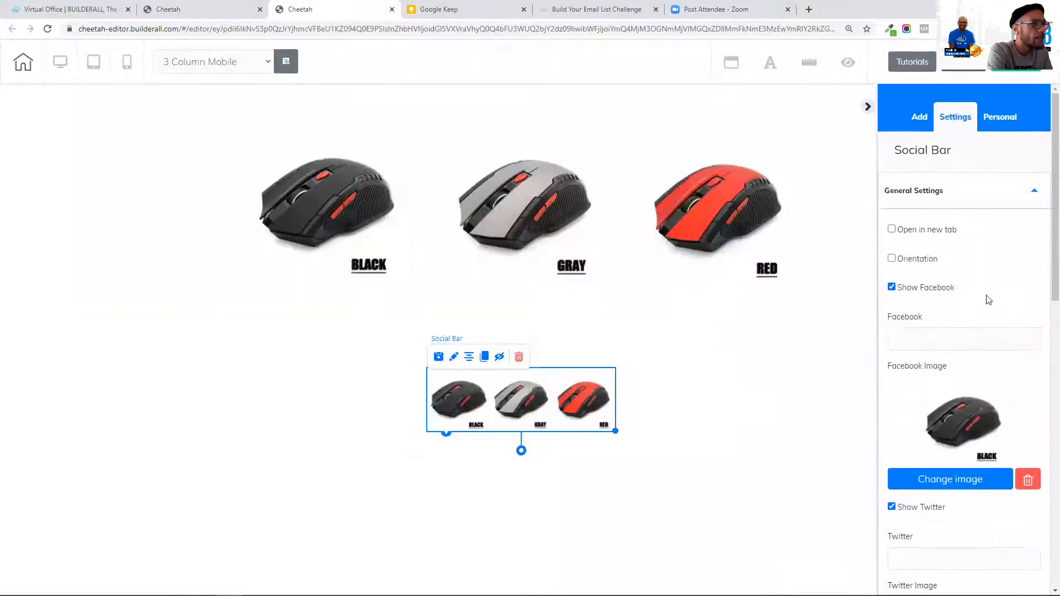
pyautogui.click(1035, 191)
pyautogui.click(1020, 248)
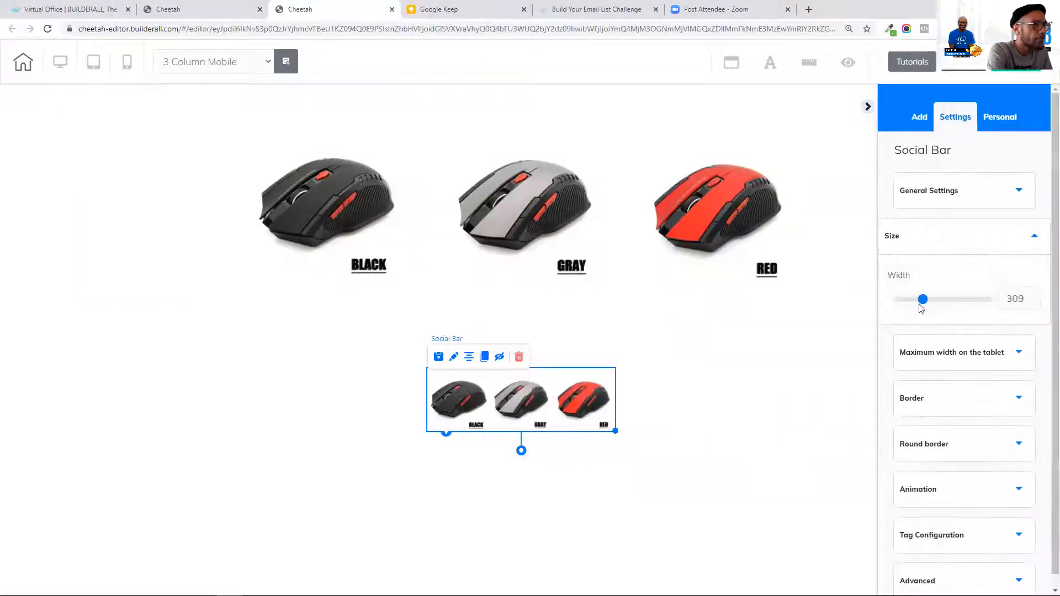
pyautogui.moveTo(923, 301); pyautogui.dragTo(961, 301)
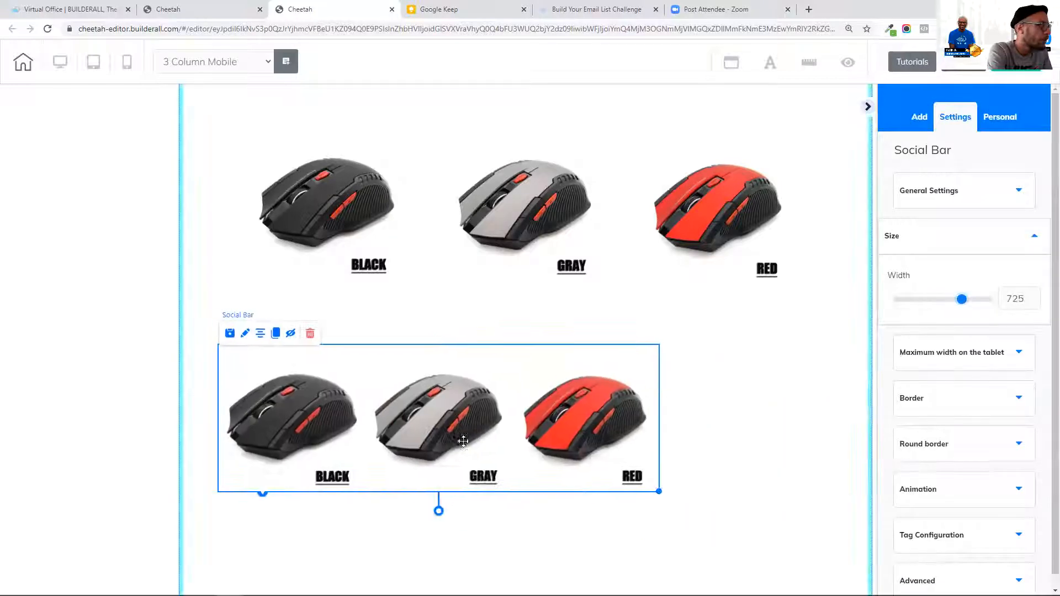
pyautogui.click(693, 478)
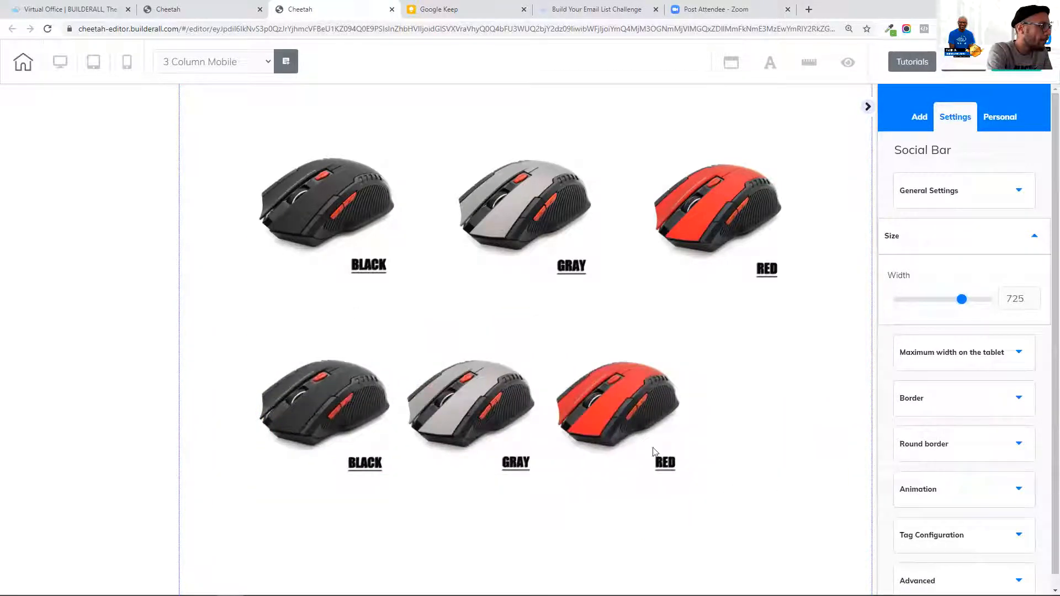
# - Reposition the social bar roughly centred under the row of mouse images and close the unneeded browser tabs
pyautogui.click(563, 404)
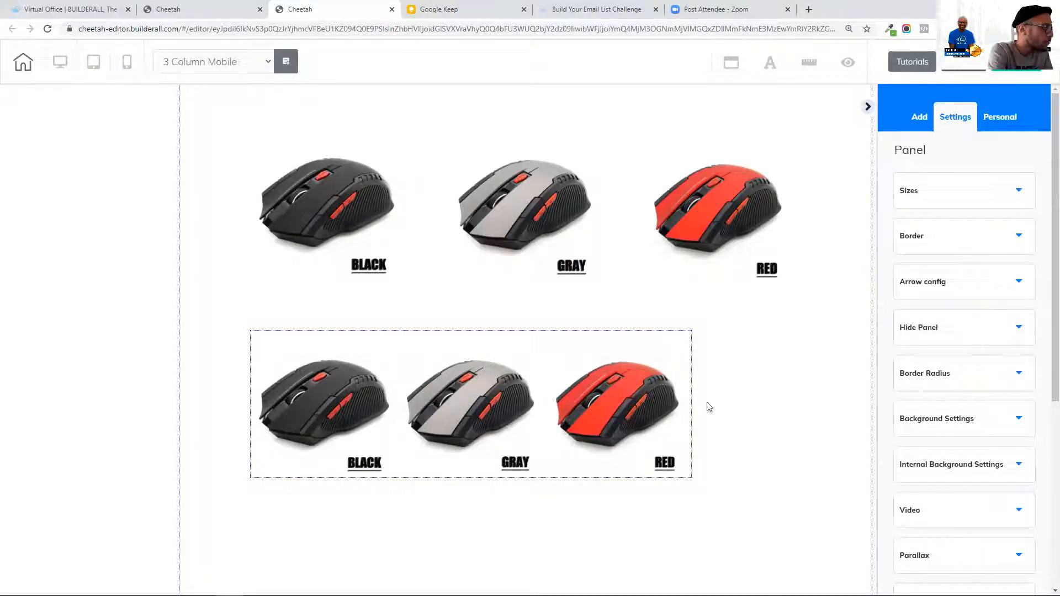
pyautogui.moveTo(687, 470); pyautogui.dragTo(750, 457)
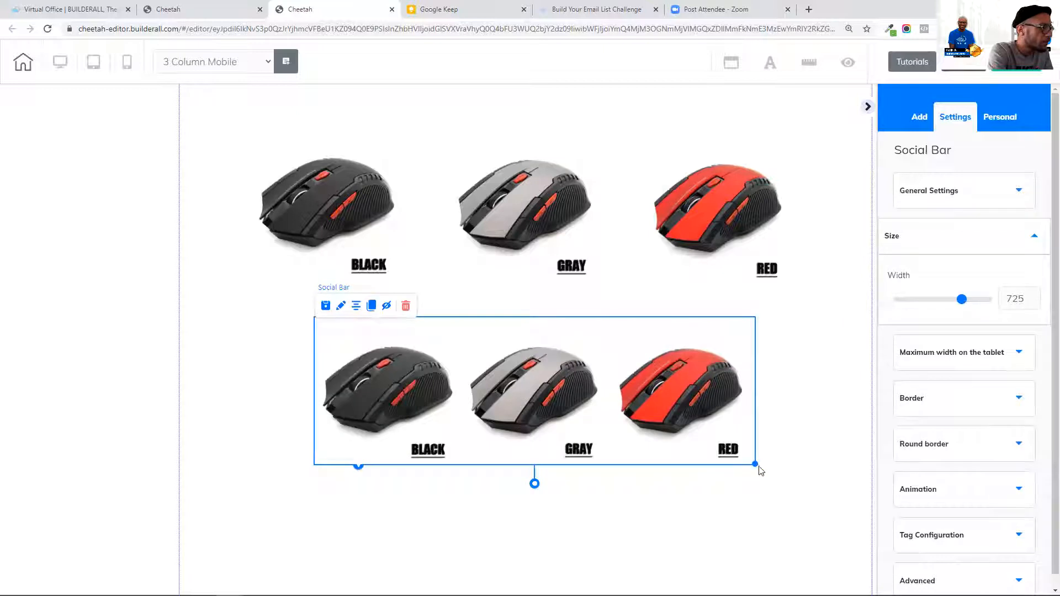
pyautogui.click(758, 465)
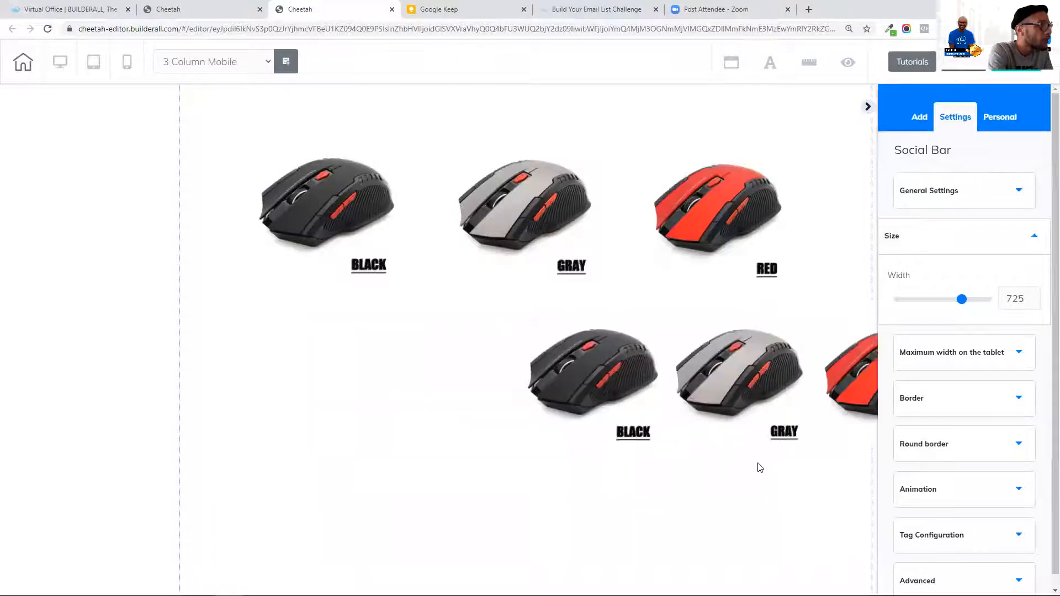
pyautogui.click(524, 9)
pyautogui.click(524, 10)
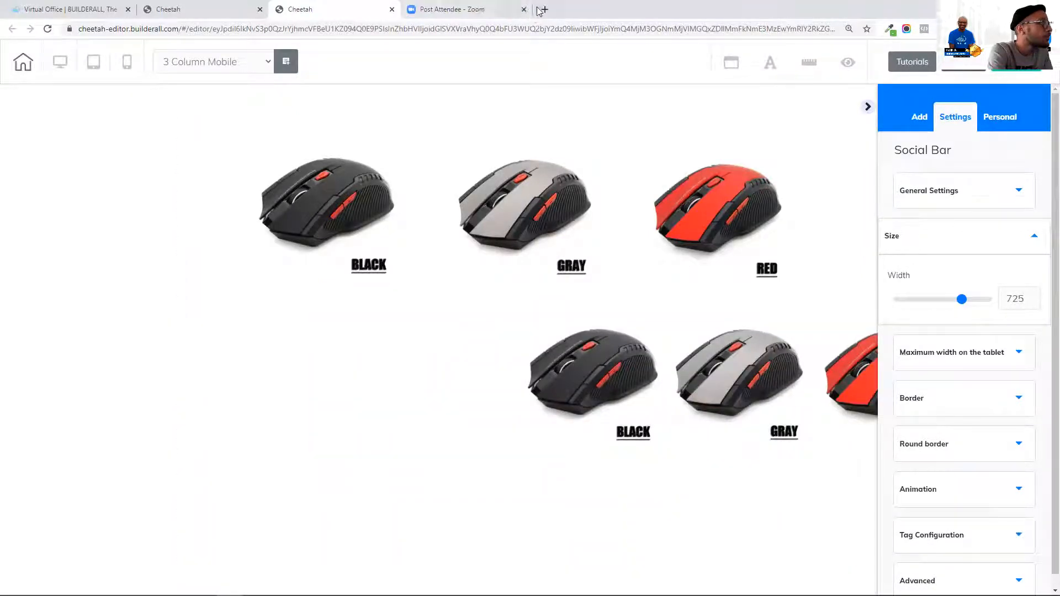
pyautogui.moveTo(681, 362); pyautogui.dragTo(582, 388)
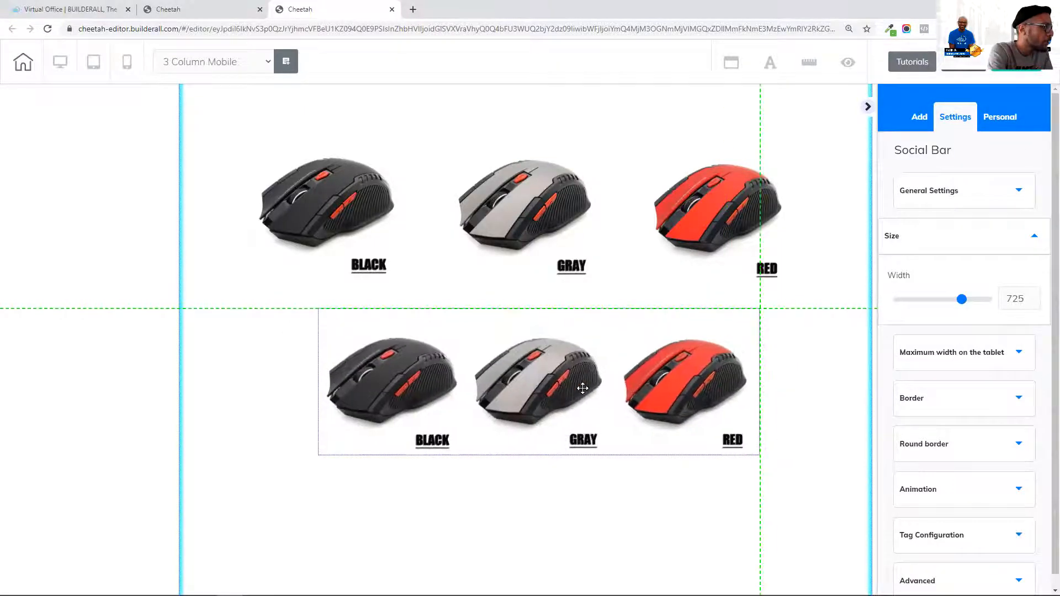
# - Switch to the mobile view and move the social bar up above the black mouse image
pyautogui.click(126, 64)
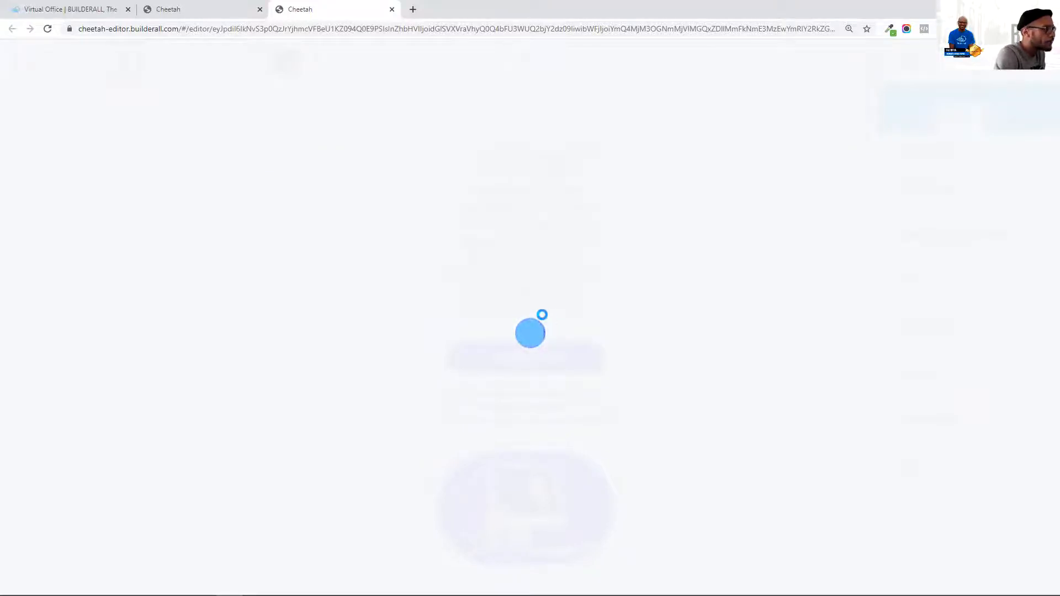
pyautogui.scroll(-11, 542, 315)
pyautogui.scroll(2, 548, 257)
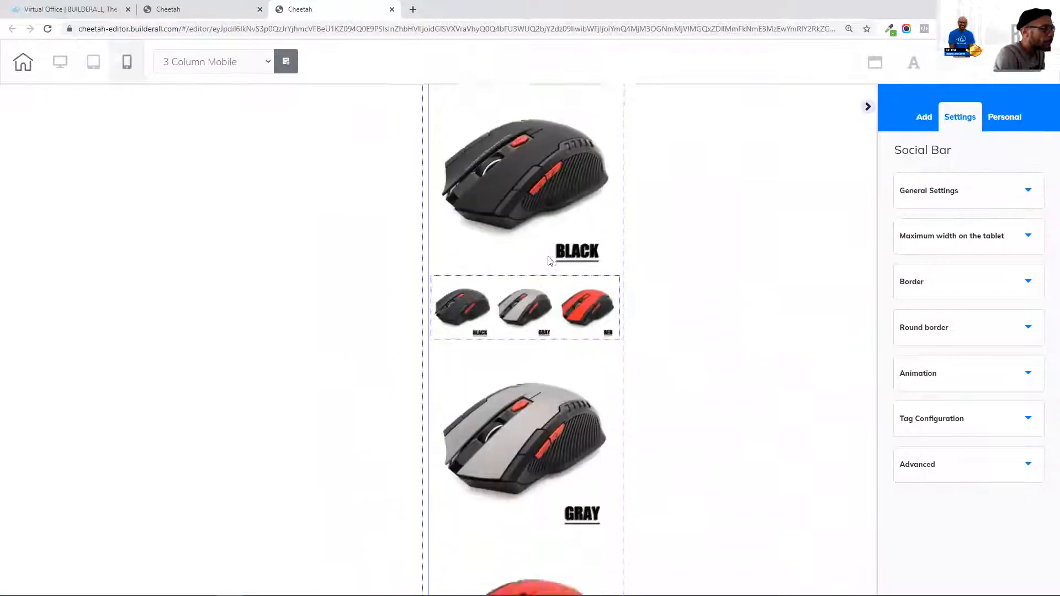
pyautogui.scroll(1, 524, 298)
pyautogui.click(502, 328)
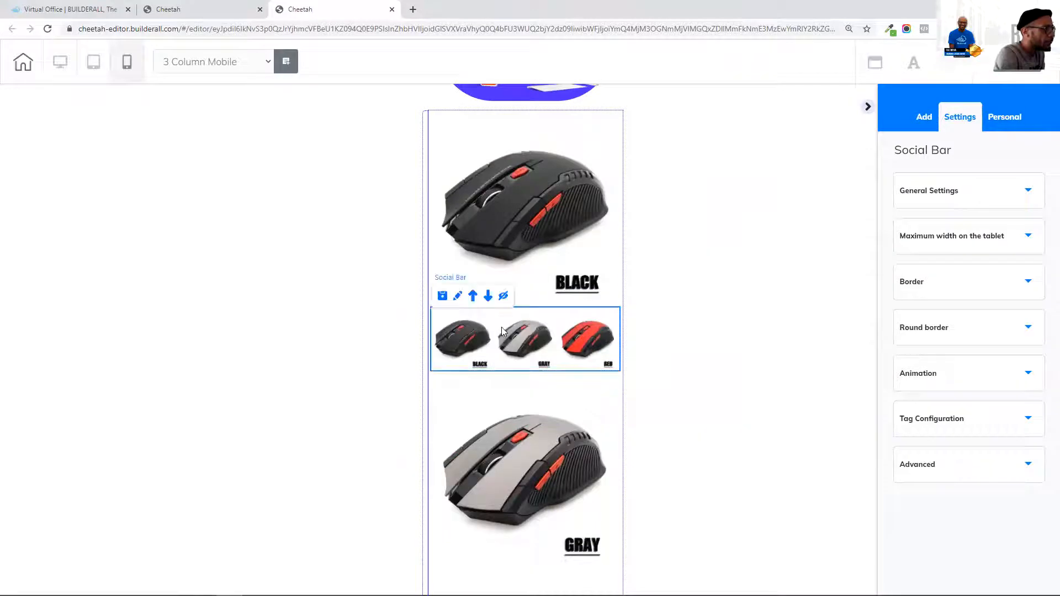
pyautogui.click(473, 296)
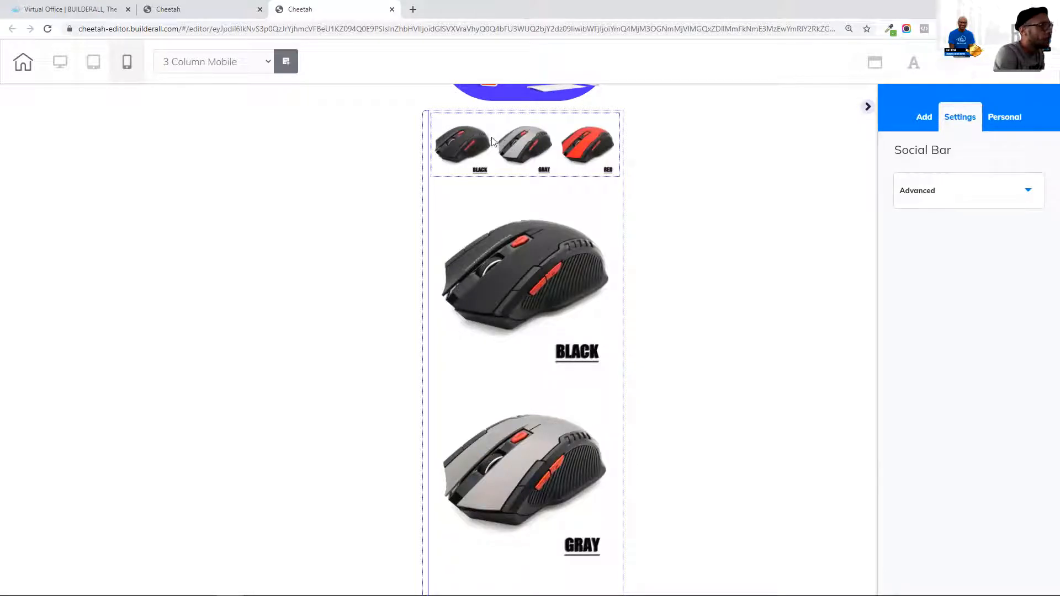
# - Try "builderall" as the Facebook link in the social bar's general settings, and clear the field again
pyautogui.click(503, 161)
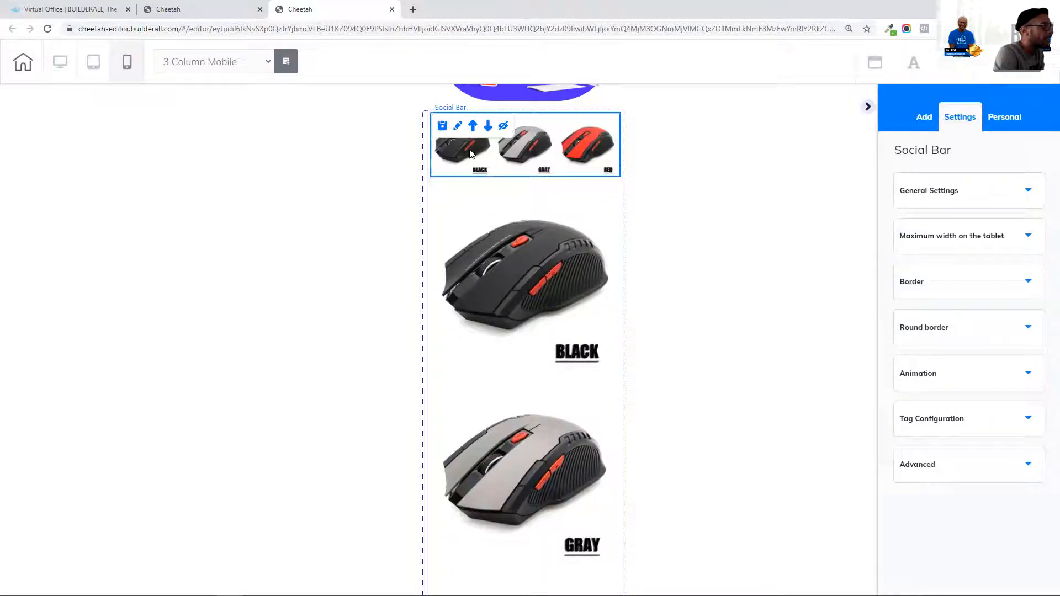
pyautogui.click(996, 198)
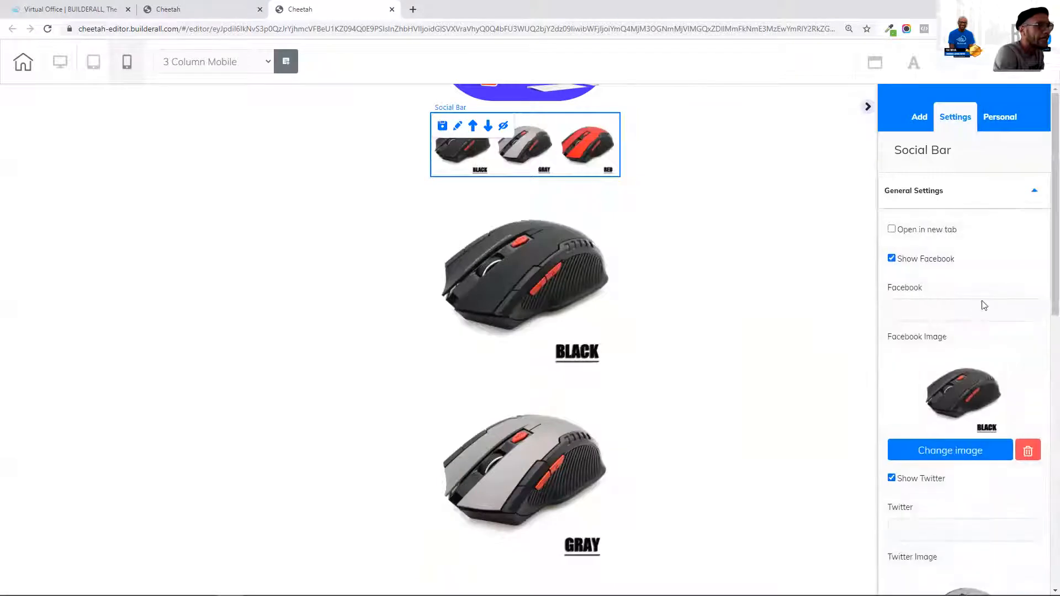
pyautogui.scroll(-2, 948, 232)
pyautogui.click(945, 201)
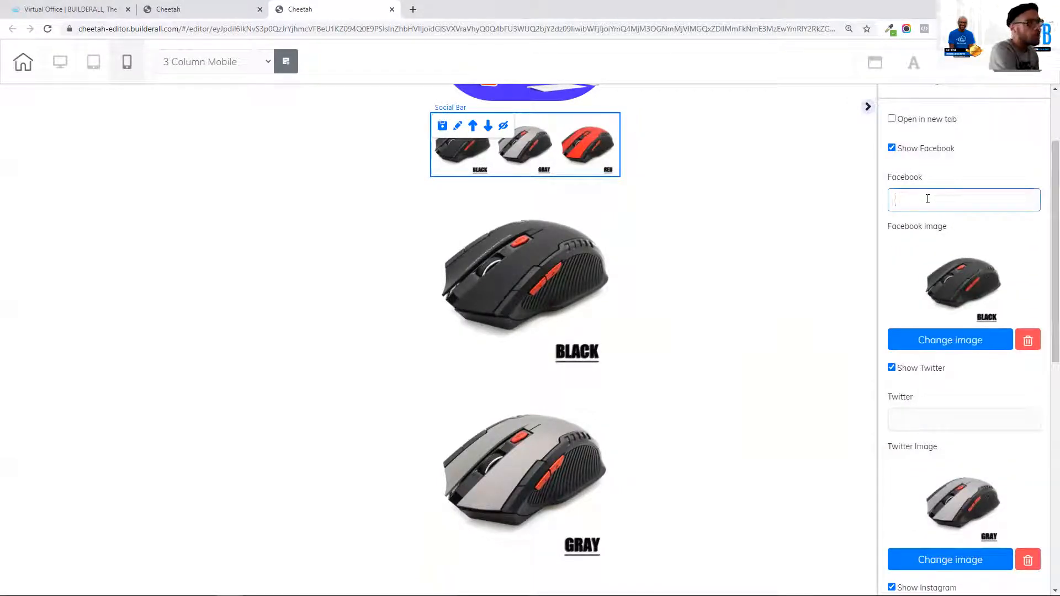
pyautogui.write('builderall')
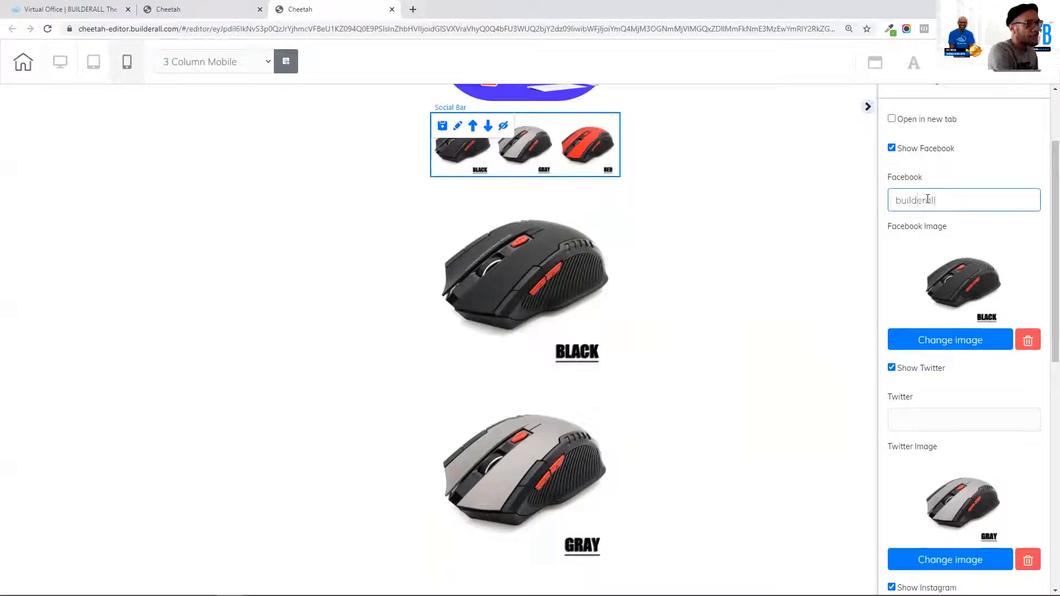
pyautogui.moveTo(937, 201); pyautogui.dragTo(894, 201)
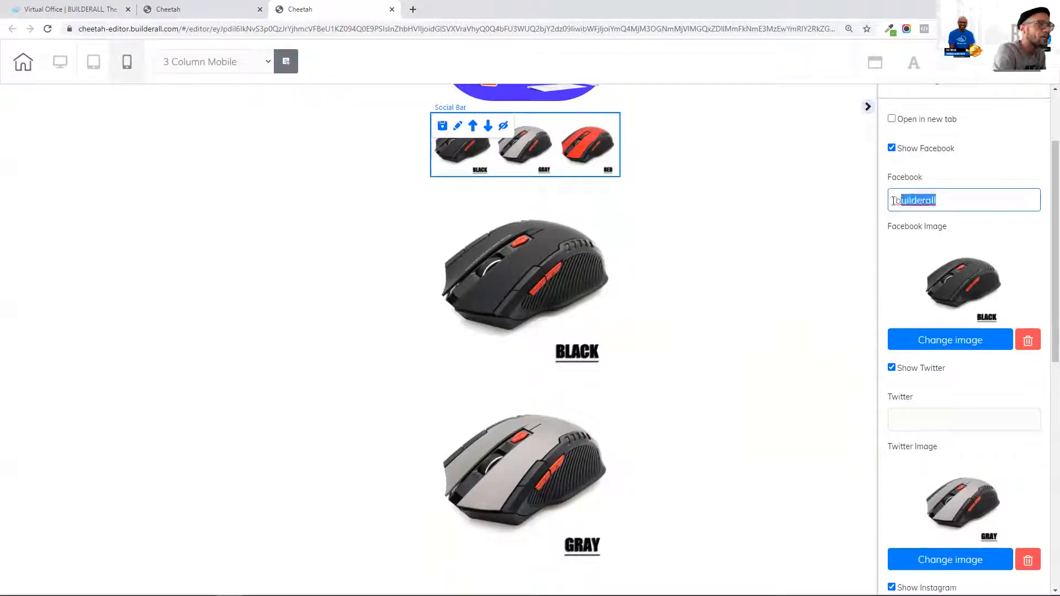
pyautogui.press('BackSpace')
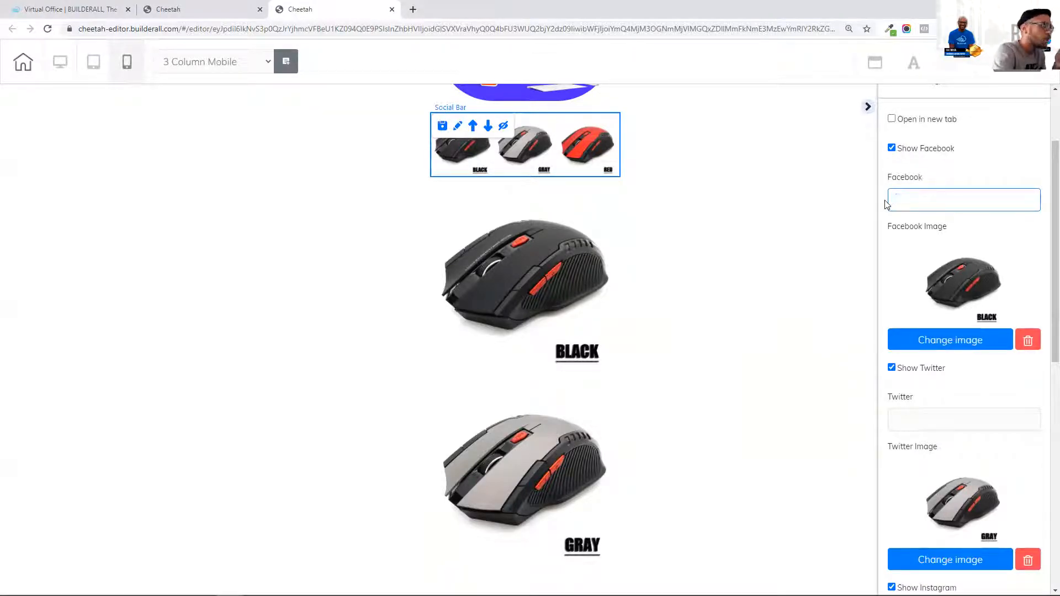
pyautogui.scroll(2, 911, 248)
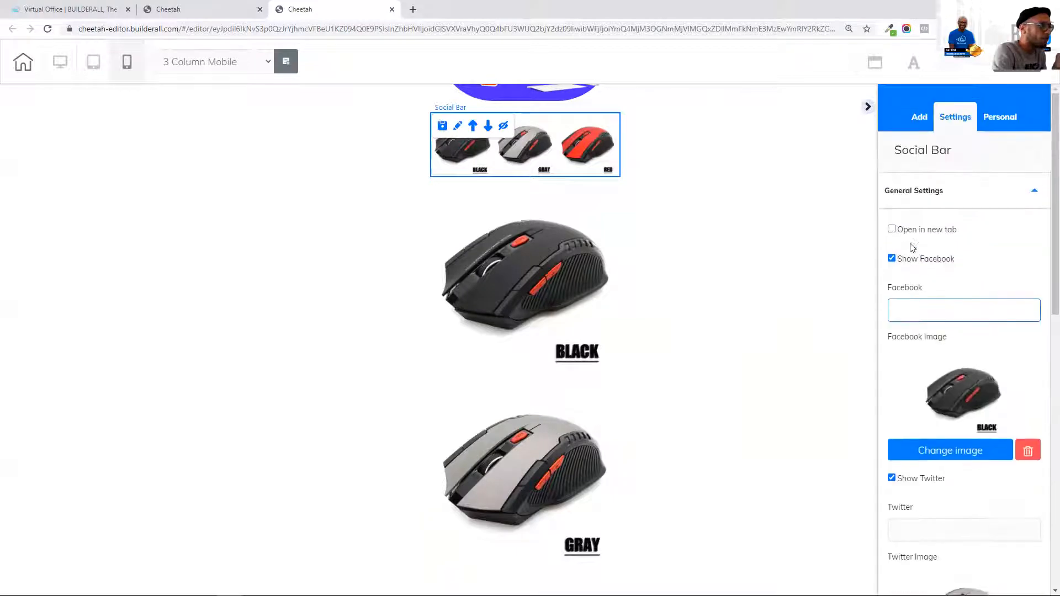
# - Return to the desktop view and delete the social bar below the three mouse images
pyautogui.click(60, 63)
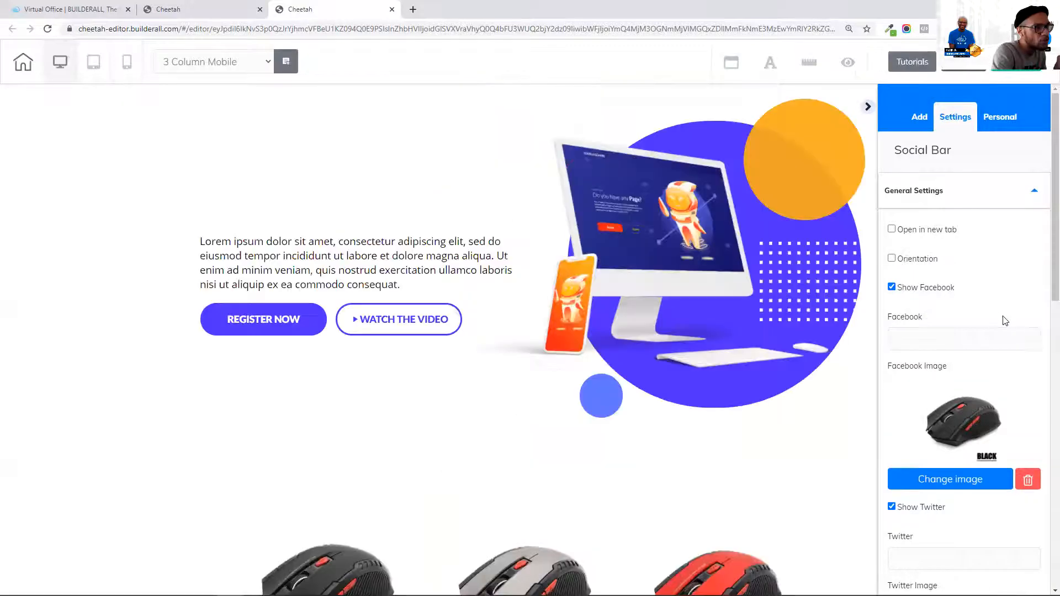
pyautogui.scroll(-8, 975, 343)
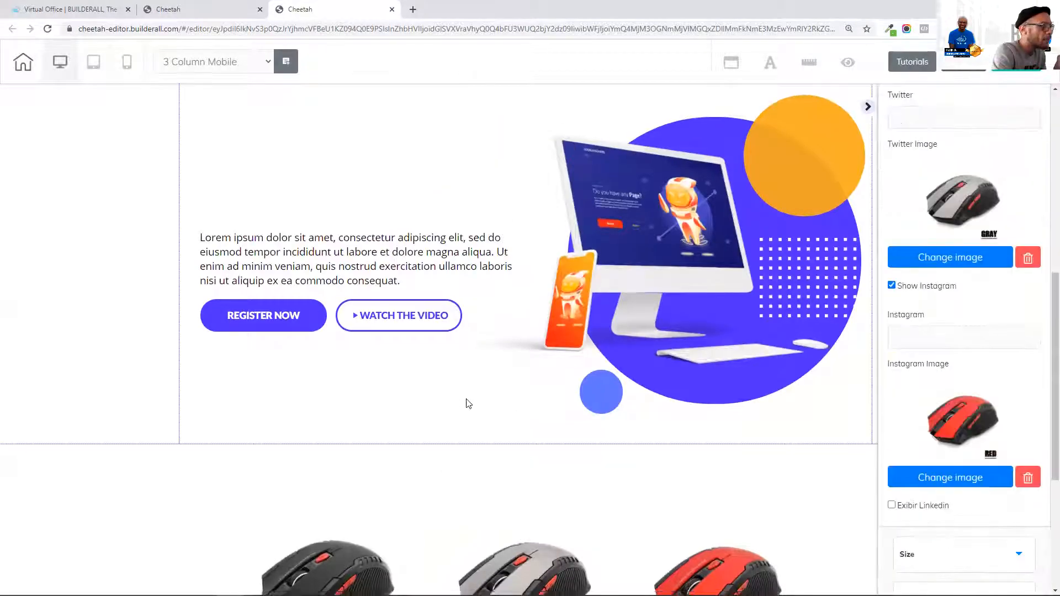
pyautogui.scroll(-7, 521, 387)
pyautogui.click(515, 390)
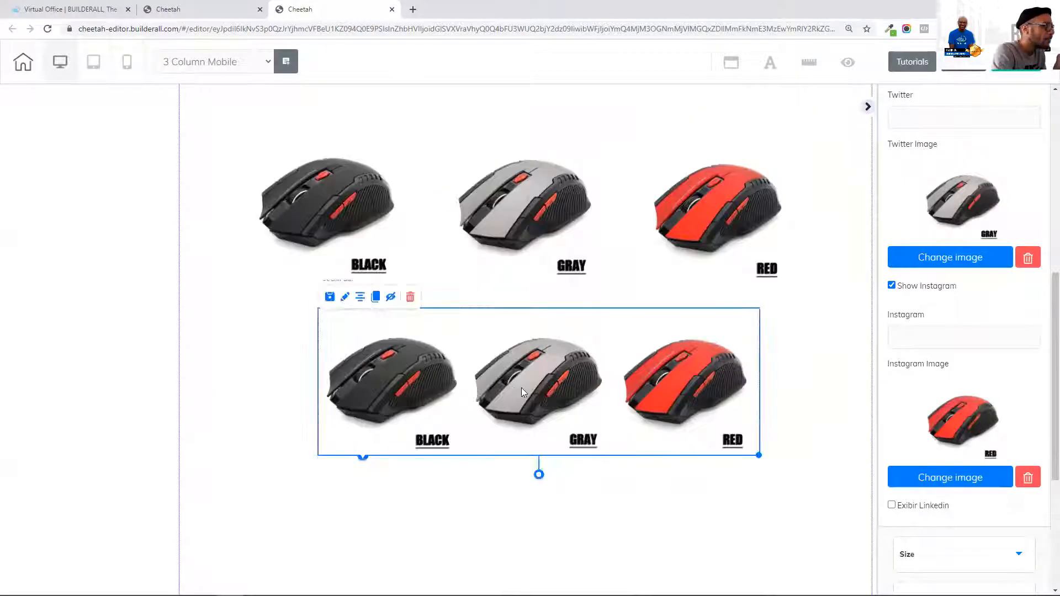
pyautogui.click(414, 306)
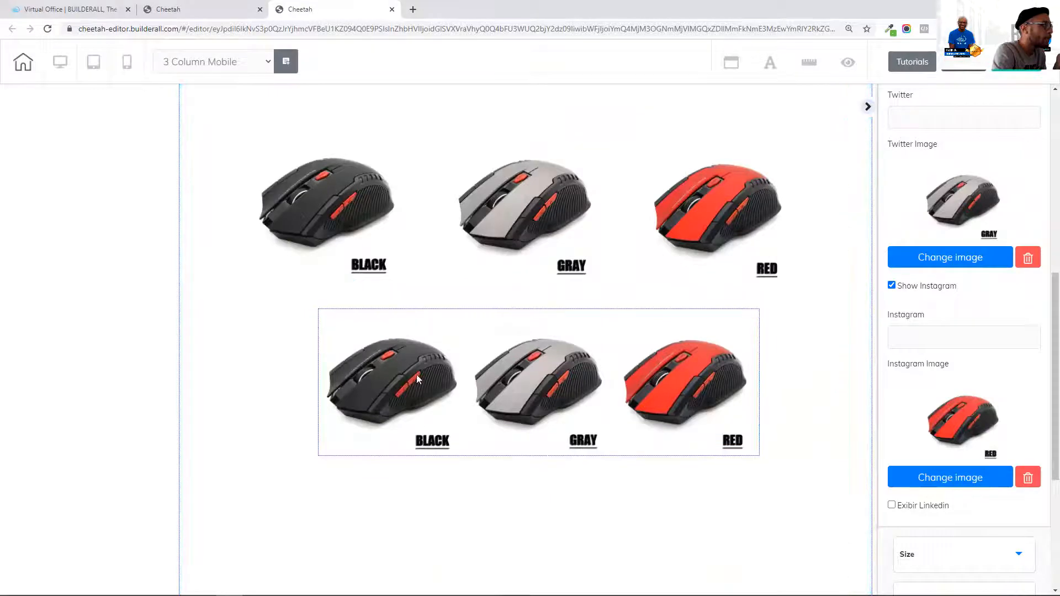
pyautogui.click(435, 371)
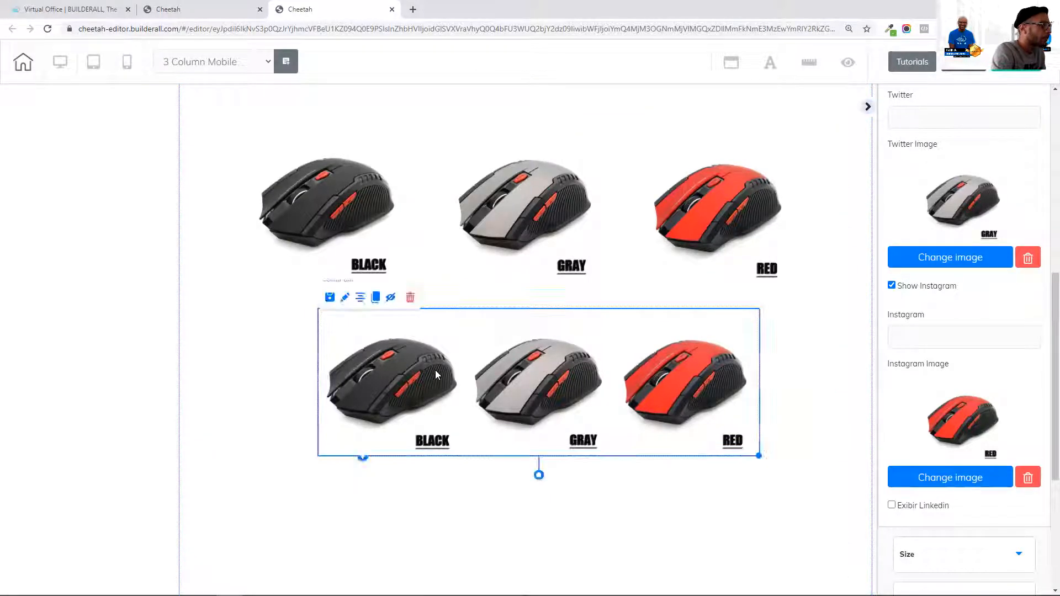
pyautogui.click(411, 298)
pyautogui.click(628, 354)
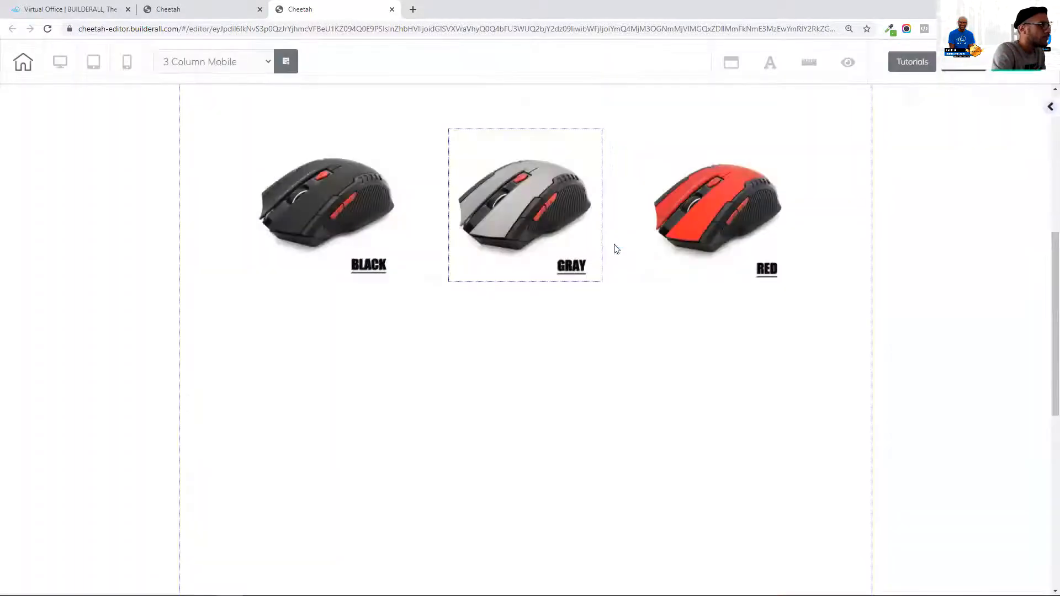
# - Switch to the mobile view and enable Mobile Columns (Advanced) with a grid of 3 on the mouse image panel
pyautogui.click(128, 63)
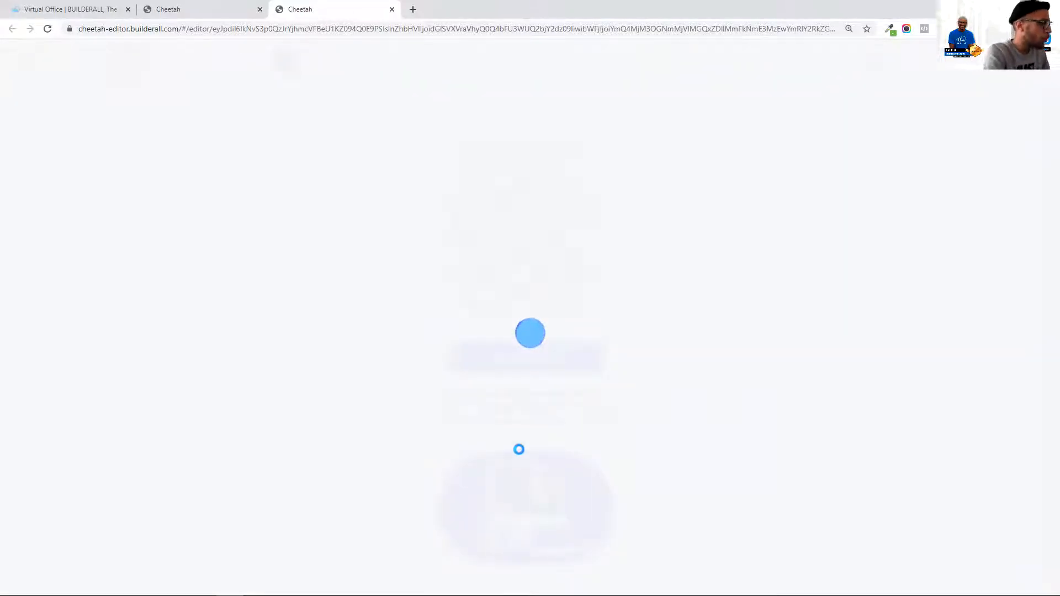
pyautogui.scroll(-4, 497, 452)
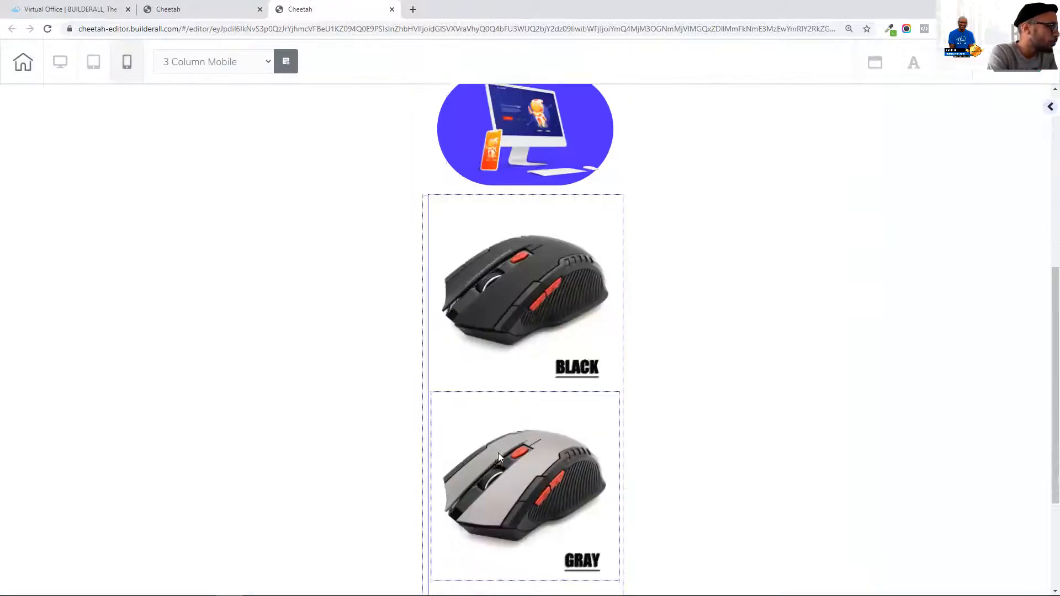
pyautogui.scroll(7, 496, 453)
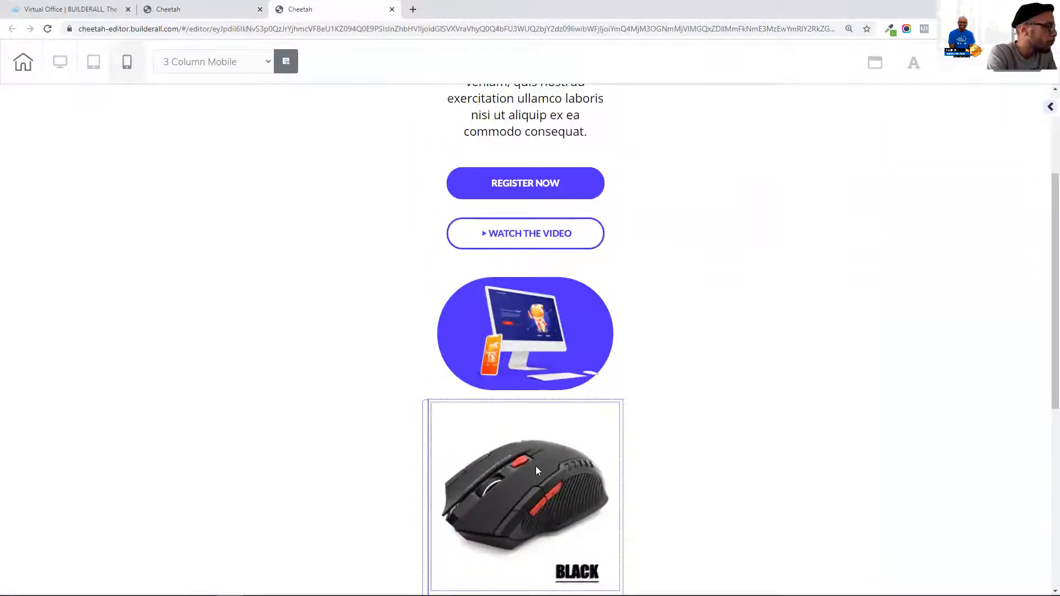
pyautogui.scroll(-6, 552, 467)
pyautogui.scroll(2, 472, 300)
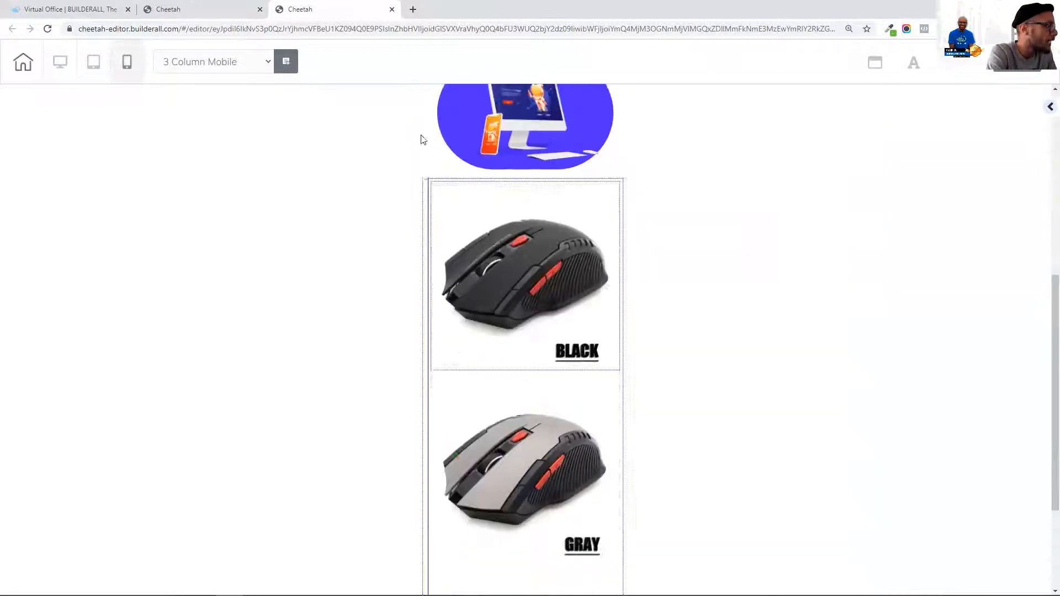
pyautogui.click(423, 188)
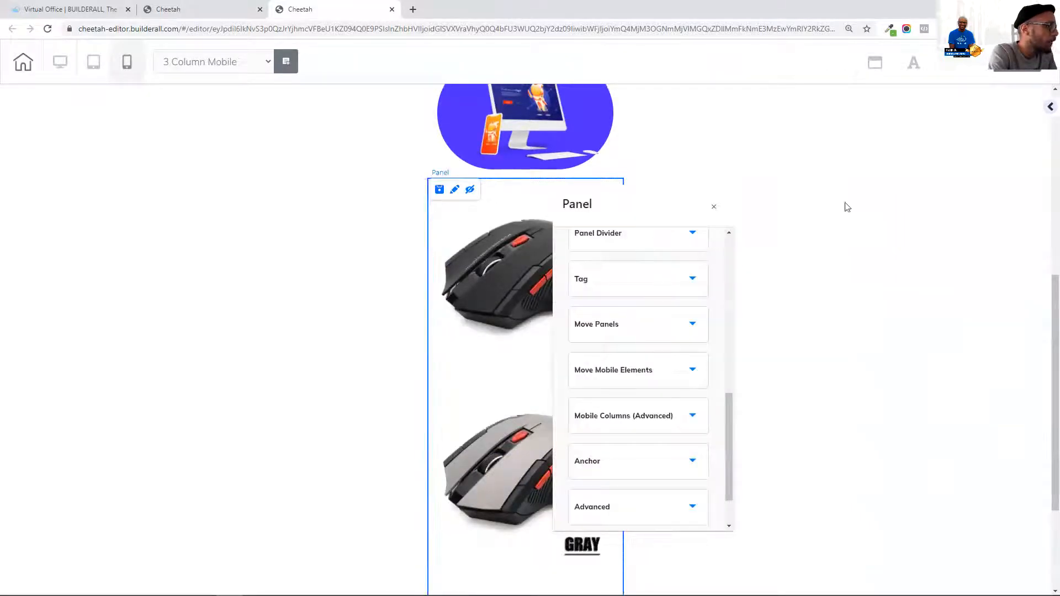
pyautogui.click(938, 385)
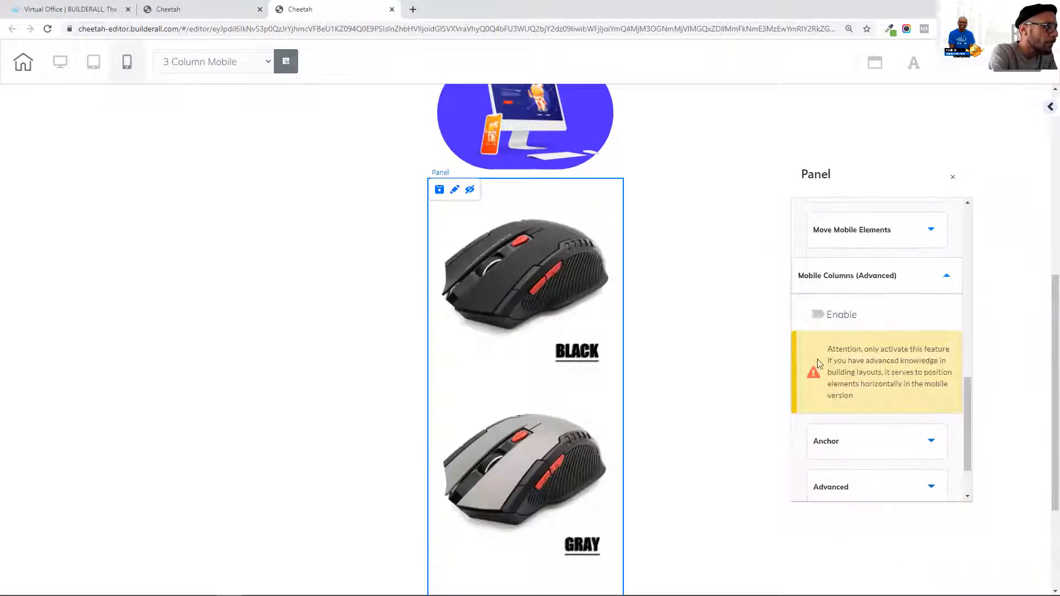
pyautogui.click(811, 316)
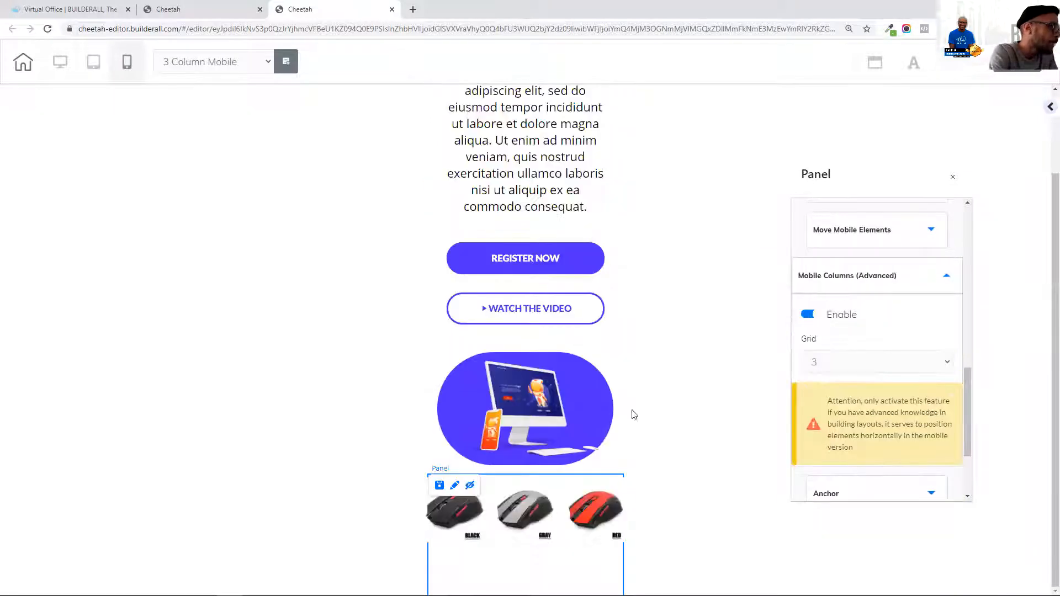
# - Look through the link types available for the red mouse image, such as Download, Supercheckout, Site members and Show Hidden Panel, without setting one
pyautogui.click(596, 509)
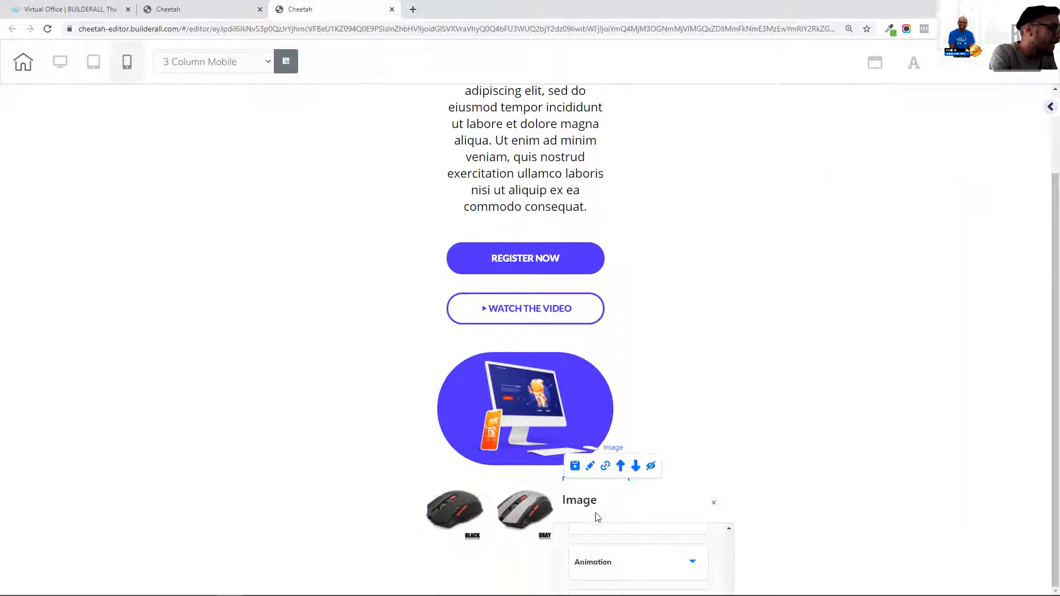
pyautogui.click(605, 466)
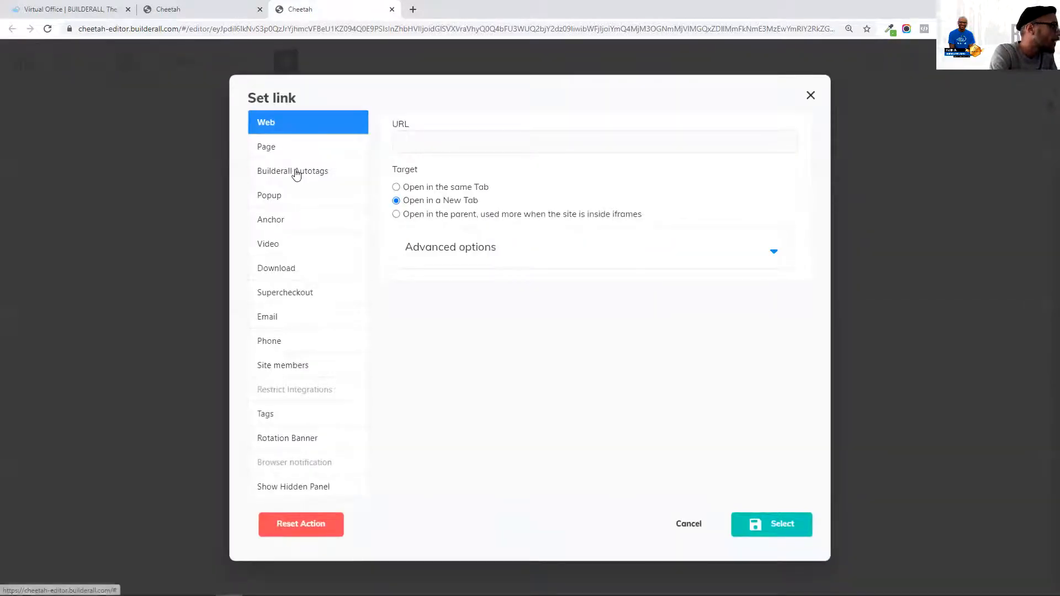
pyautogui.click(279, 145)
pyautogui.click(293, 174)
pyautogui.click(307, 215)
pyautogui.click(310, 276)
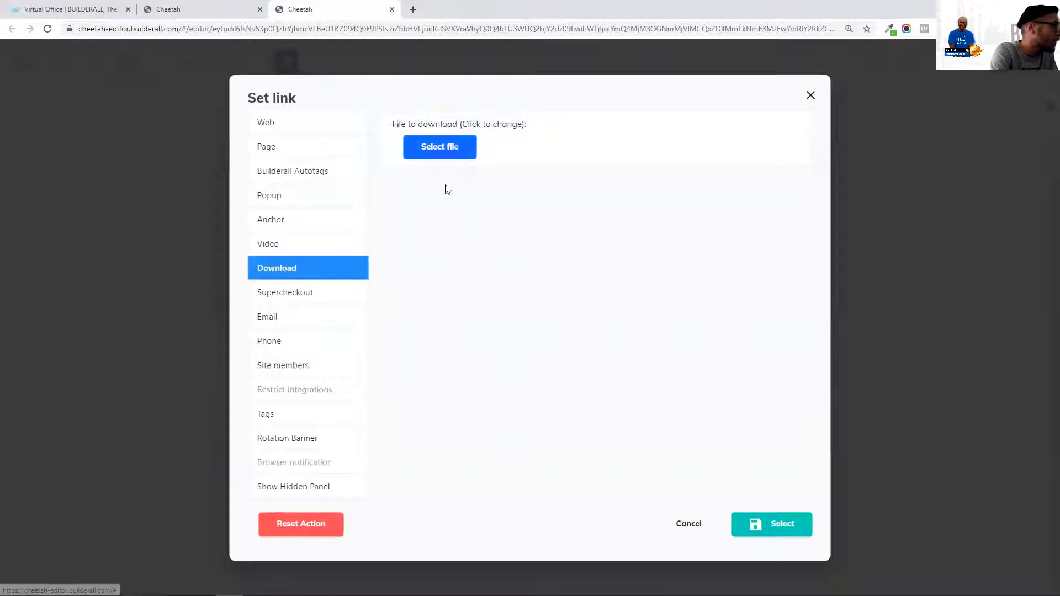
pyautogui.click(327, 300)
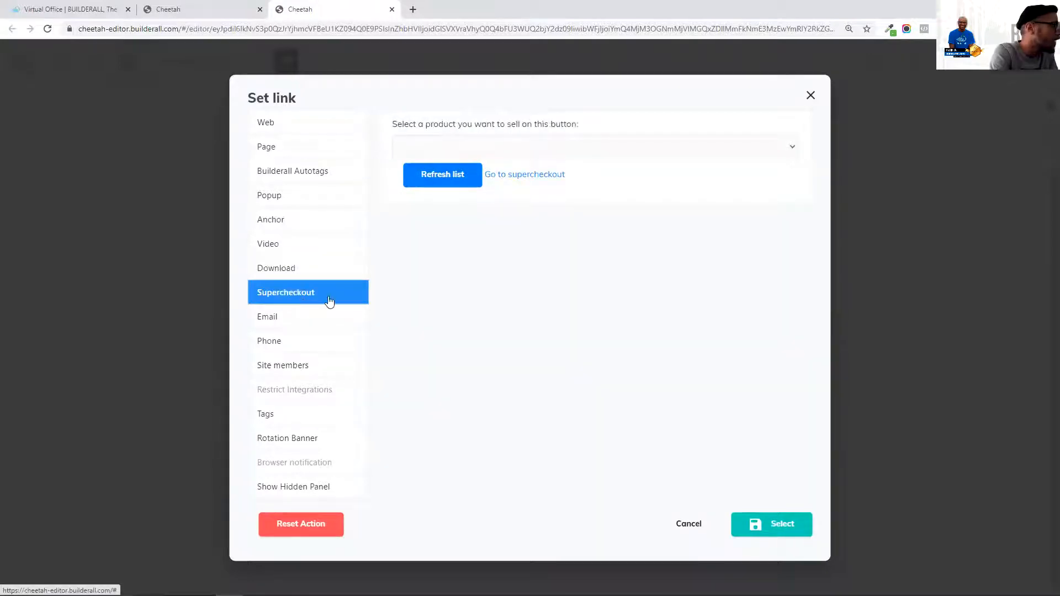
pyautogui.click(296, 366)
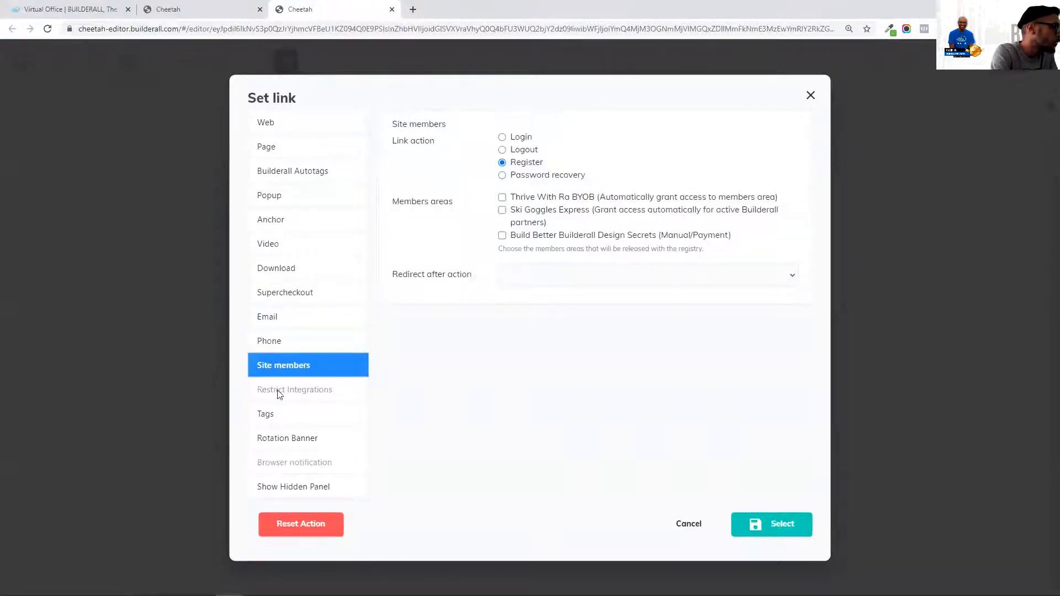
pyautogui.click(281, 417)
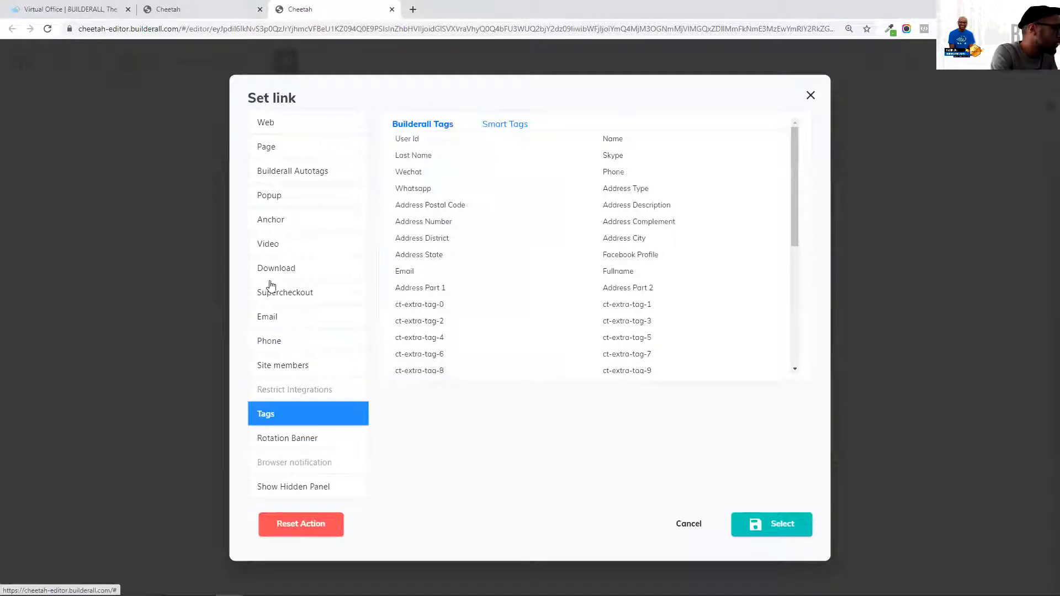
pyautogui.click(276, 488)
pyautogui.click(471, 151)
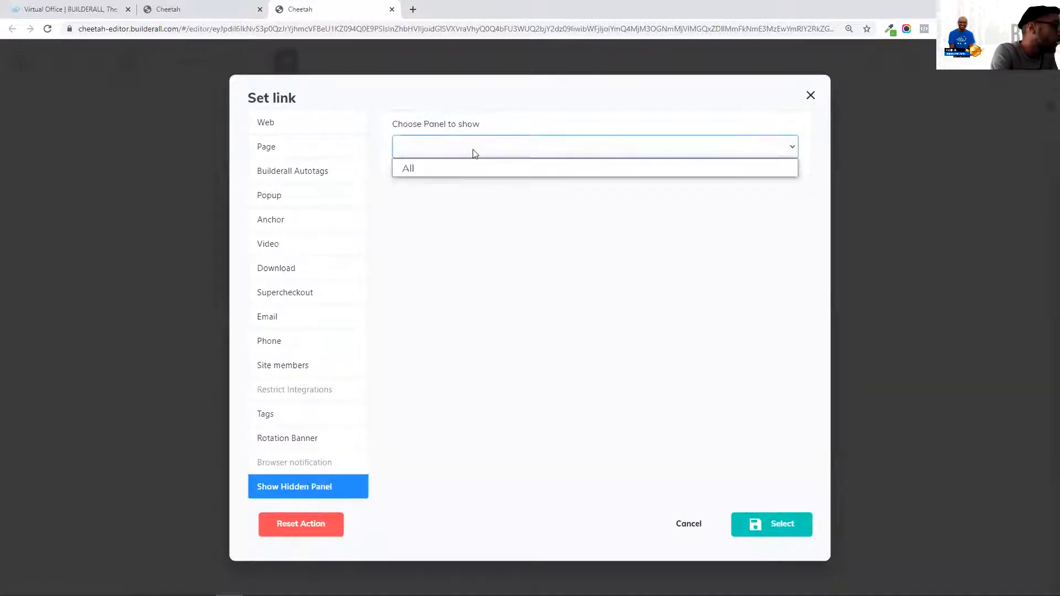
pyautogui.click(440, 155)
pyautogui.click(260, 125)
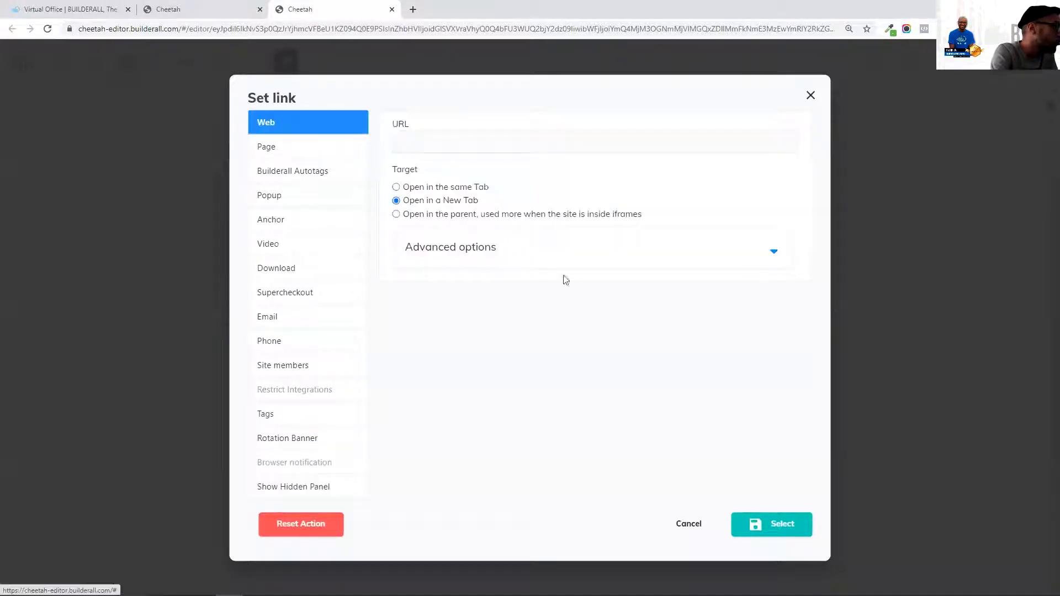
pyautogui.click(685, 525)
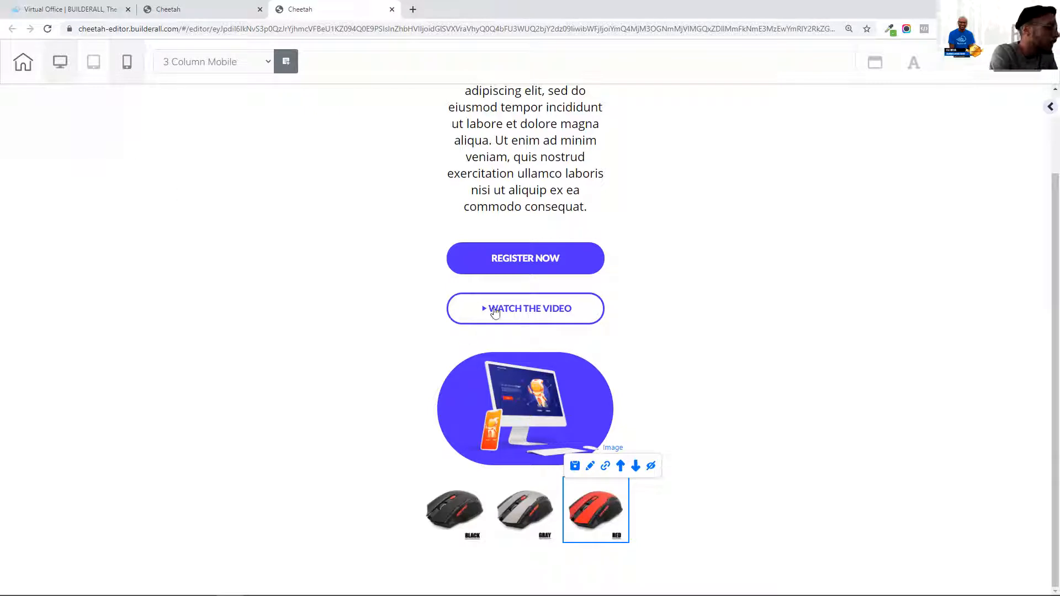
# - Return to the desktop view, add the rounded green "Register now" button below the black mouse and align it with the image's left edge
pyautogui.scroll(-5, 648, 371)
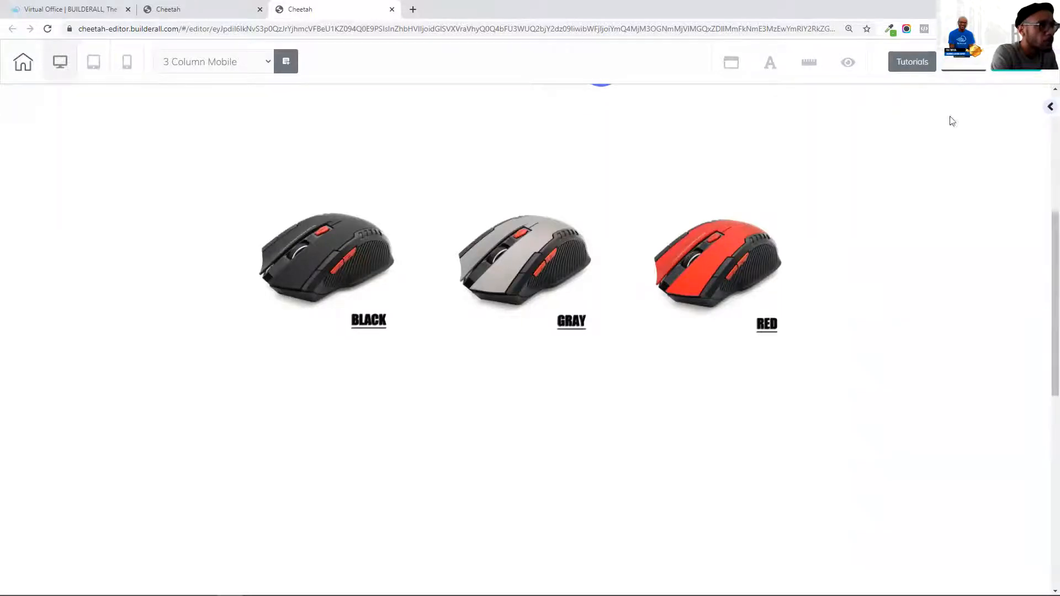
pyautogui.click(1047, 107)
pyautogui.moveTo(931, 155); pyautogui.dragTo(988, 152)
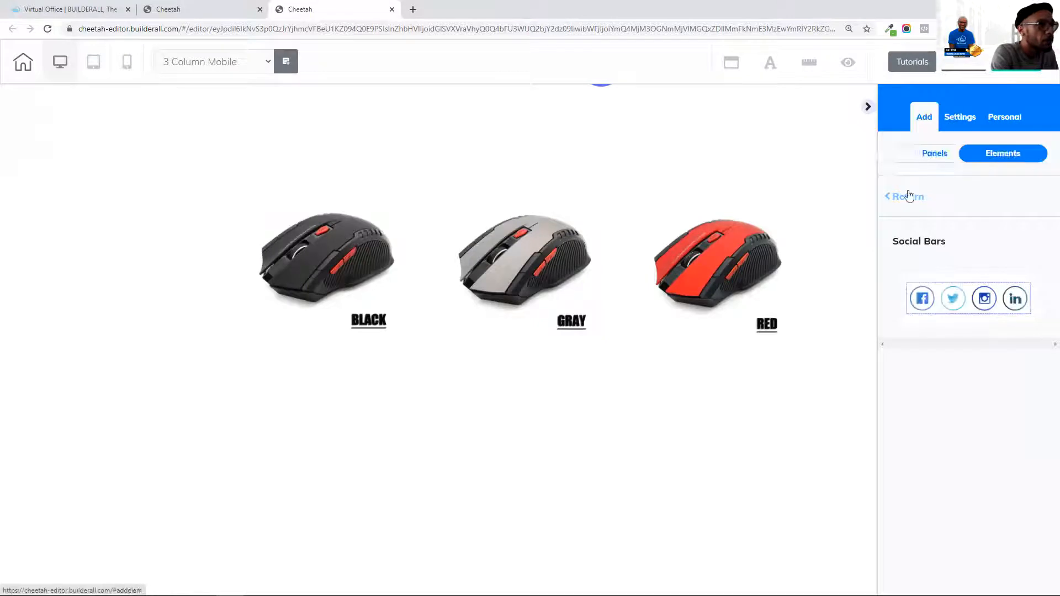
pyautogui.click(905, 197)
pyautogui.scroll(-3, 967, 301)
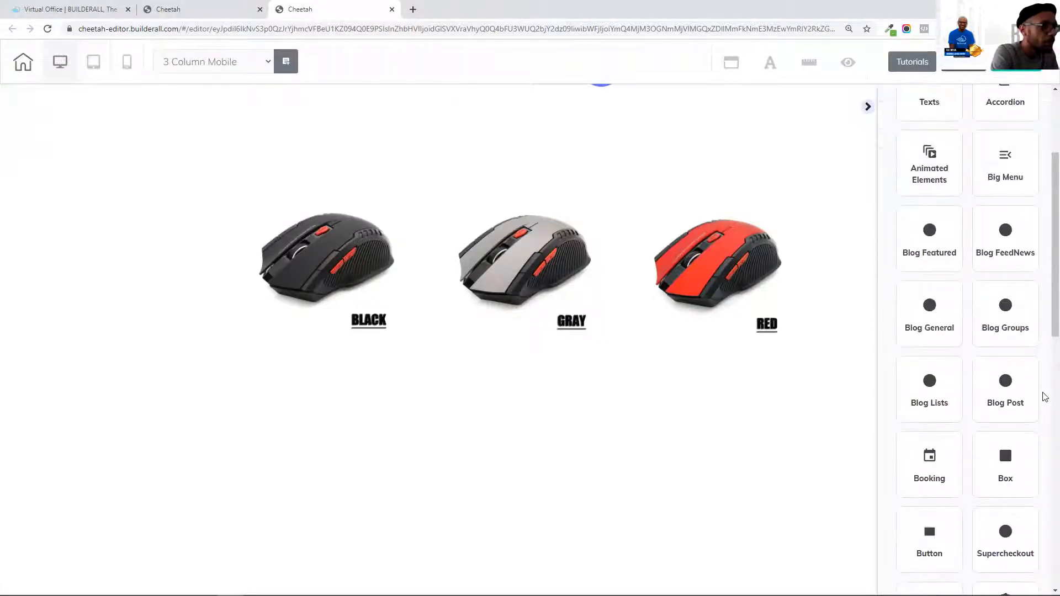
pyautogui.scroll(-3, 1024, 403)
pyautogui.click(926, 378)
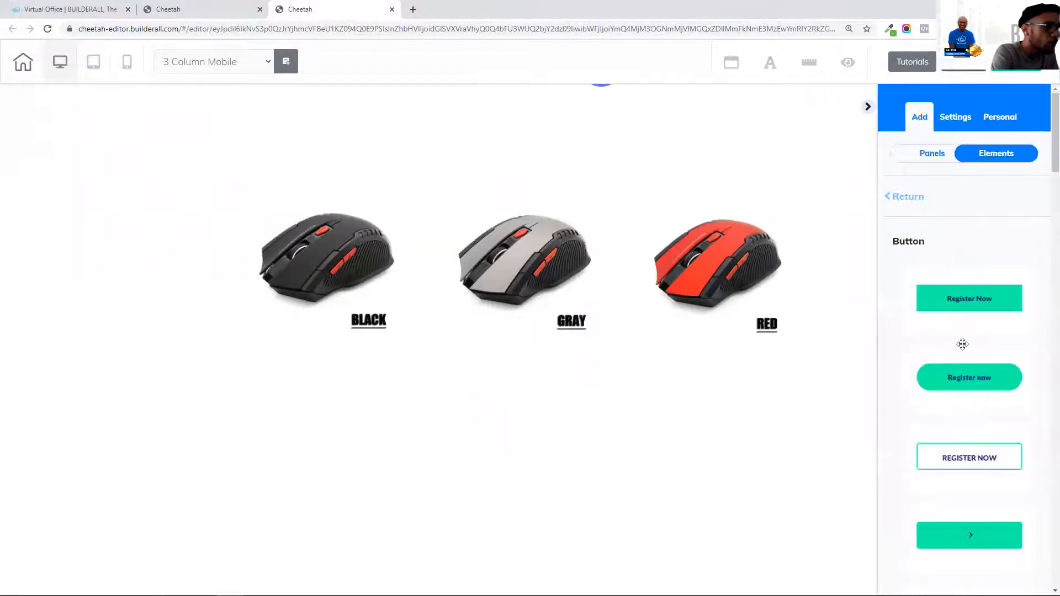
pyautogui.scroll(-2, 961, 345)
pyautogui.moveTo(406, 300); pyautogui.dragTo(356, 403)
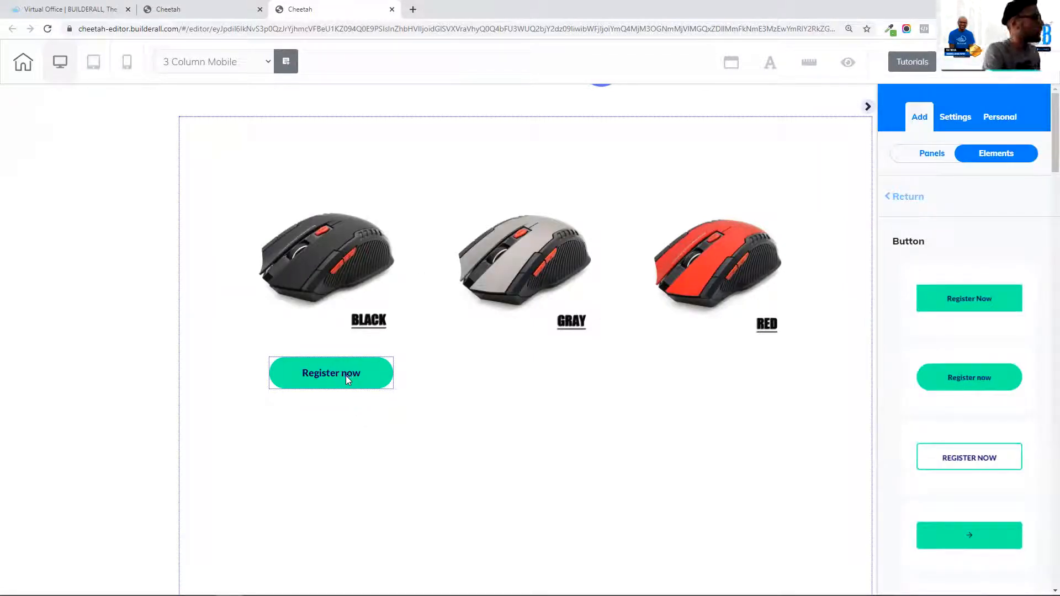
pyautogui.click(340, 376)
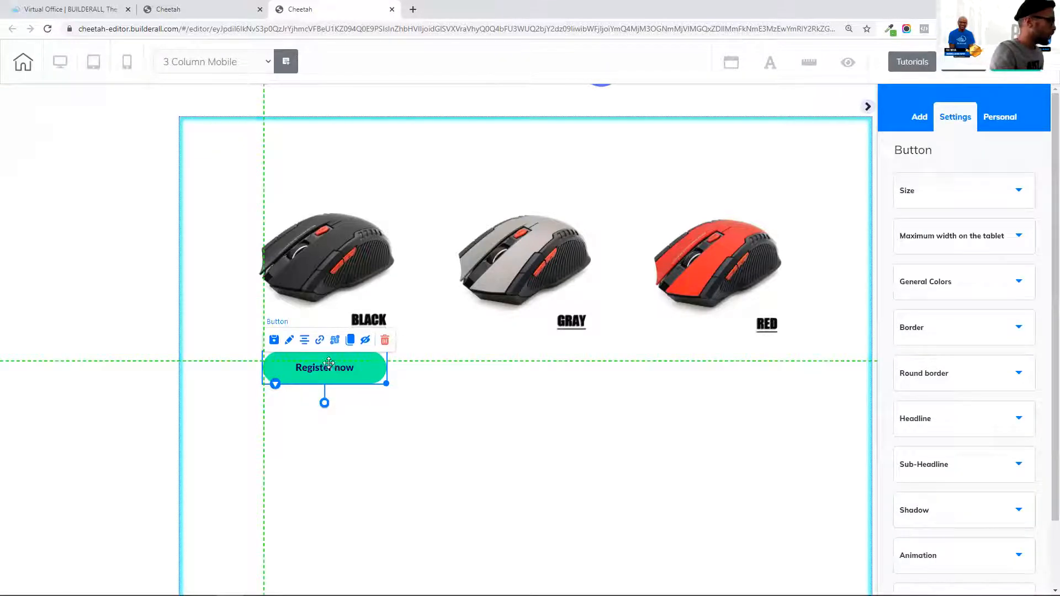
# - Clone the "Register now" button below the gray and red mice, and centre the gray mouse's button in the panel
pyautogui.click(343, 371)
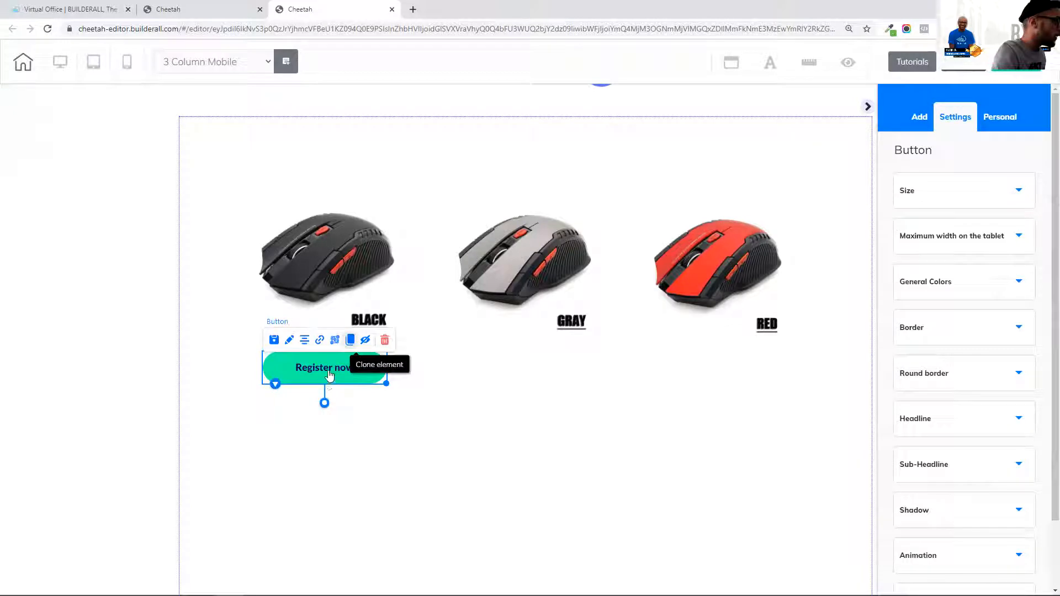
pyautogui.moveTo(329, 377); pyautogui.dragTo(516, 377)
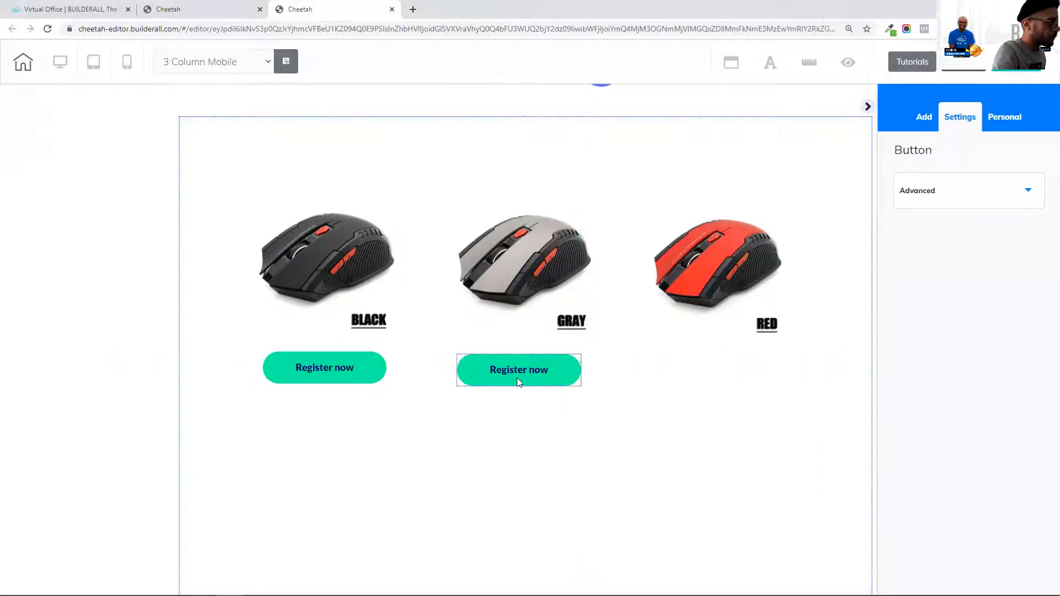
pyautogui.click(516, 378)
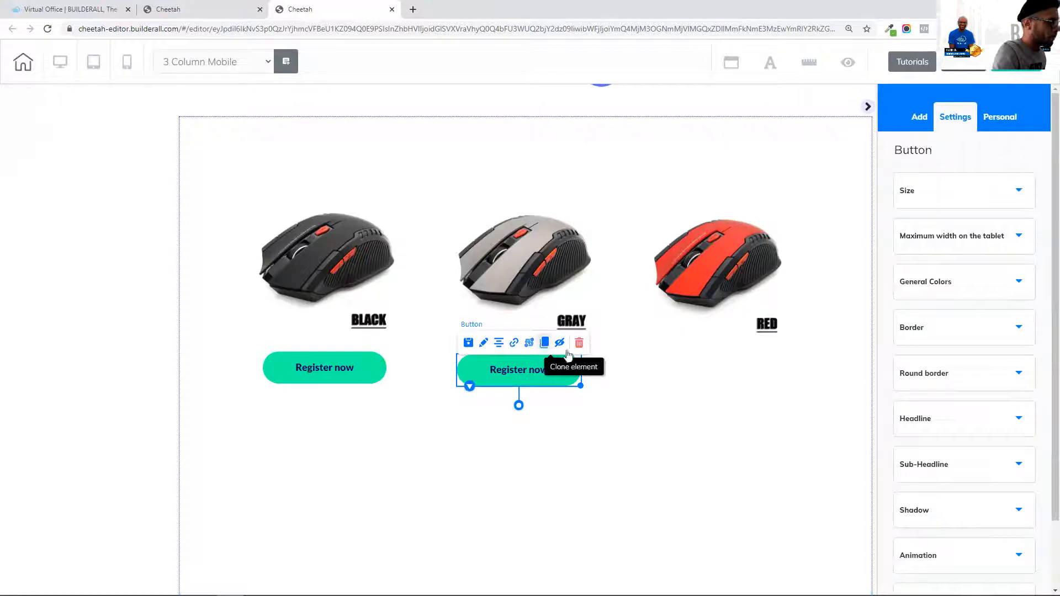
pyautogui.click(544, 343)
pyautogui.moveTo(564, 378); pyautogui.dragTo(743, 372)
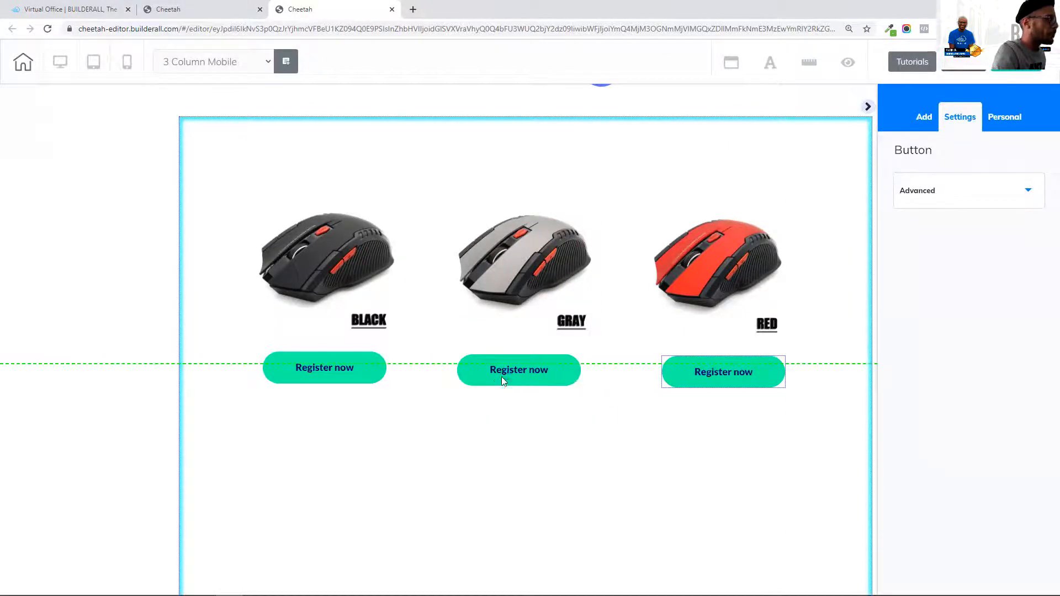
pyautogui.click(501, 377)
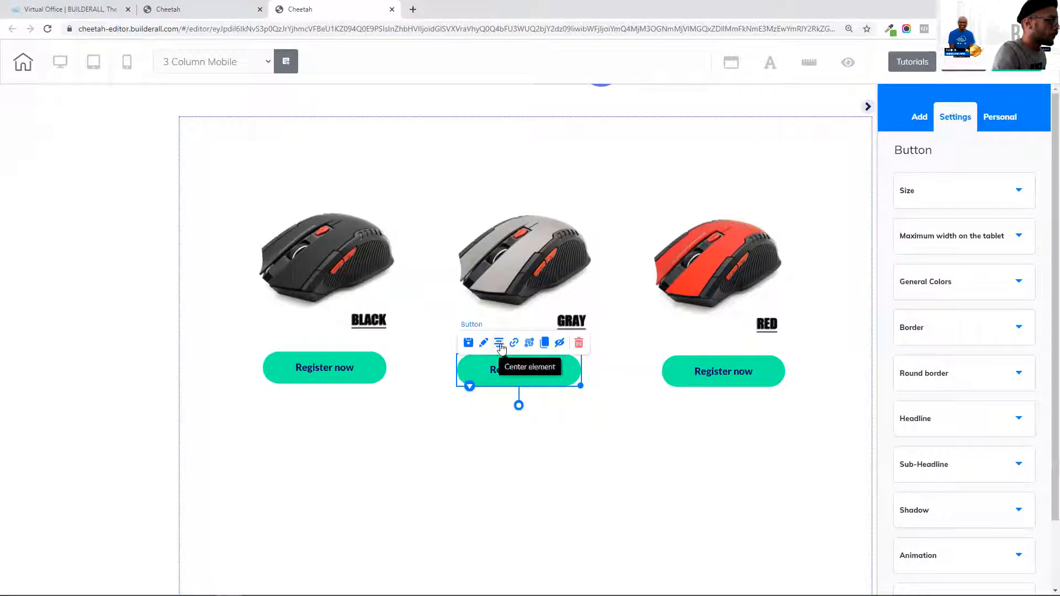
# - Set the headline of the button under the black mouse to "Shop Now - Black"
pyautogui.click(329, 375)
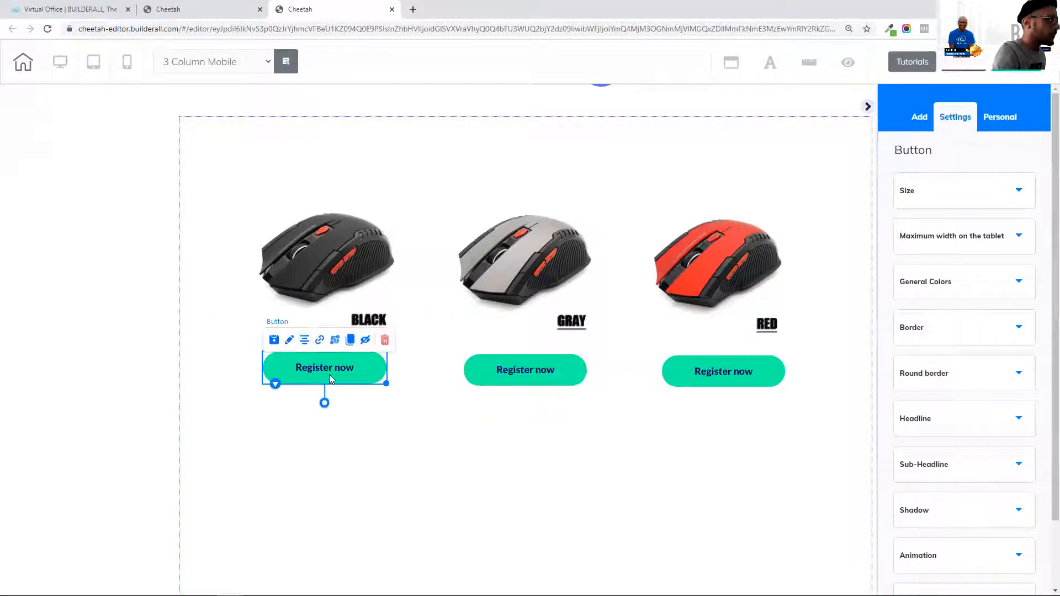
pyautogui.scroll(-2, 1009, 339)
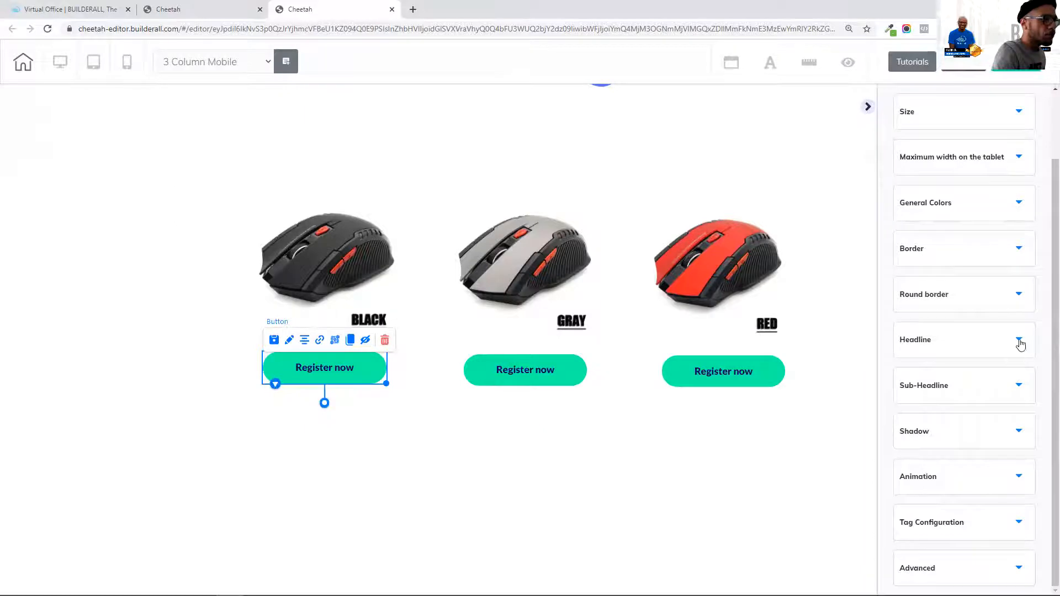
pyautogui.click(1019, 340)
pyautogui.tripleClick(964, 402)
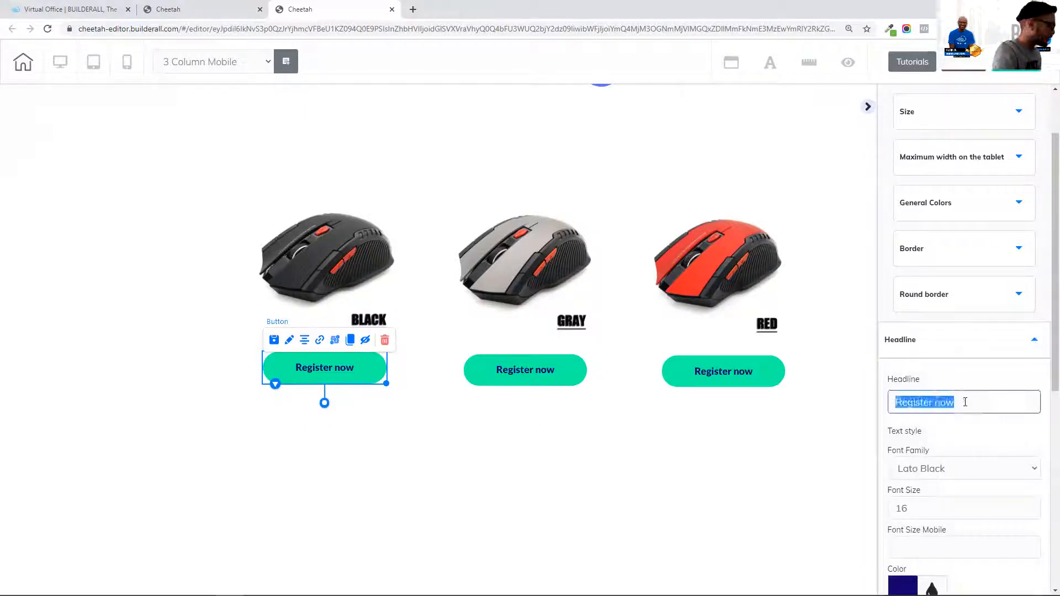
pyautogui.write('Shop Now')
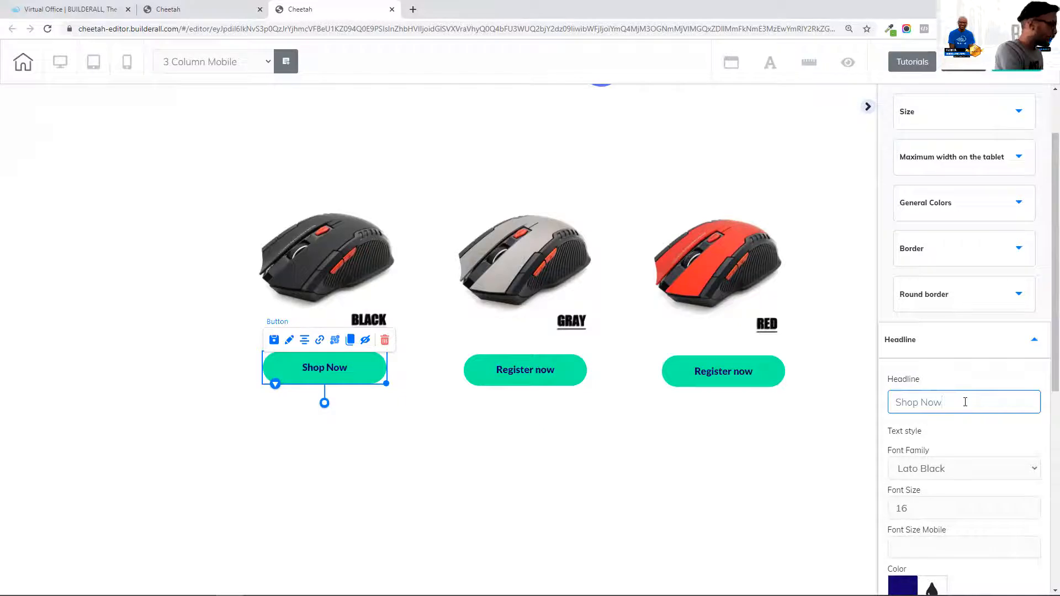
pyautogui.write(' - Blsvk')
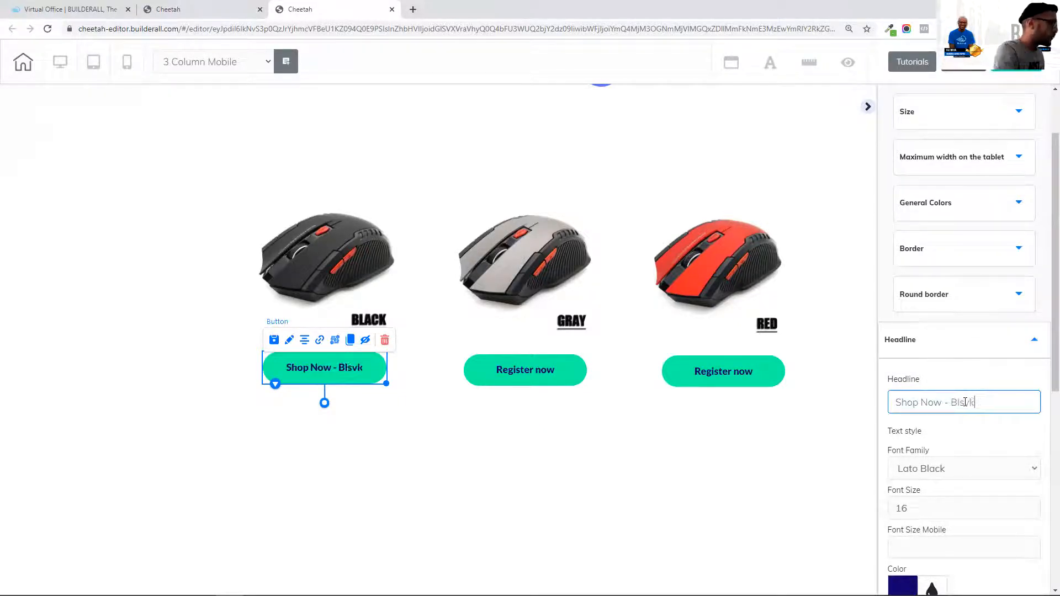
pyautogui.press('BackSpace')
pyautogui.press('BackSpace')
pyautogui.press('BackSpace')
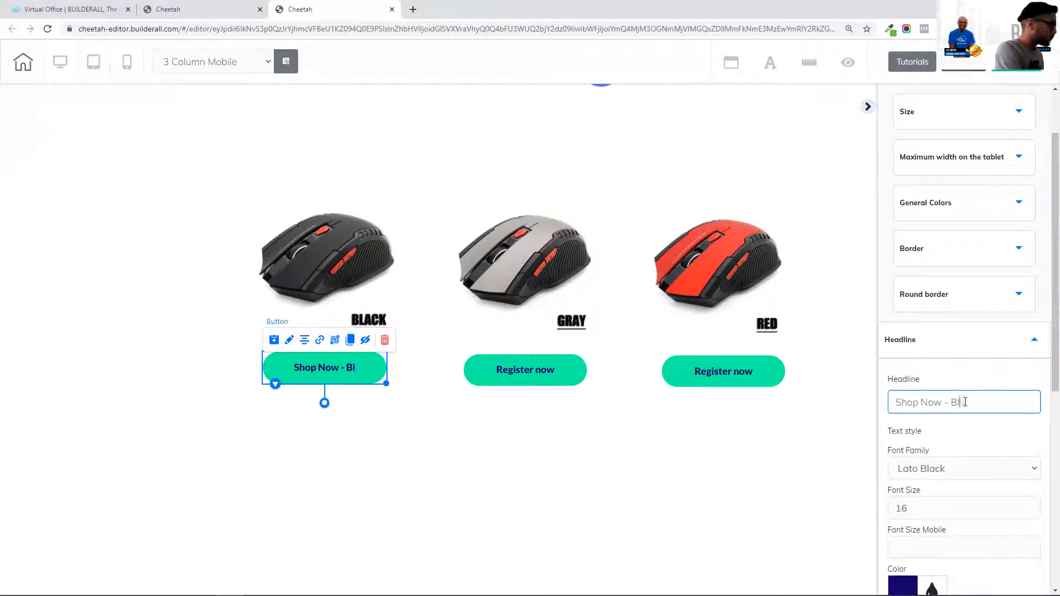
pyautogui.write('ack')
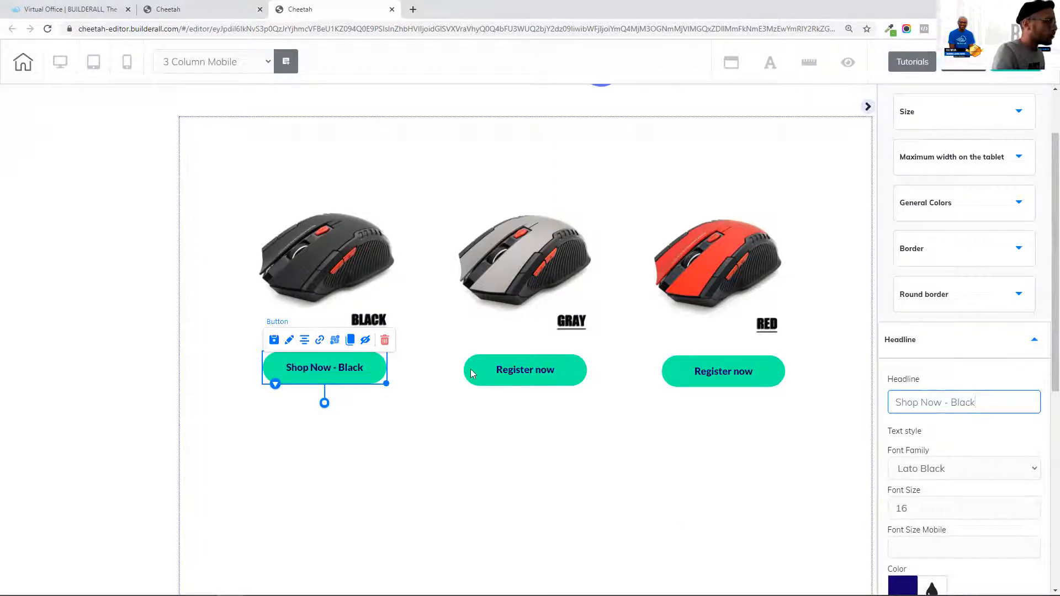
# - Set the headline of the button under the gray mouse to "Shop Now - Grey"
pyautogui.click(487, 369)
pyautogui.click(488, 370)
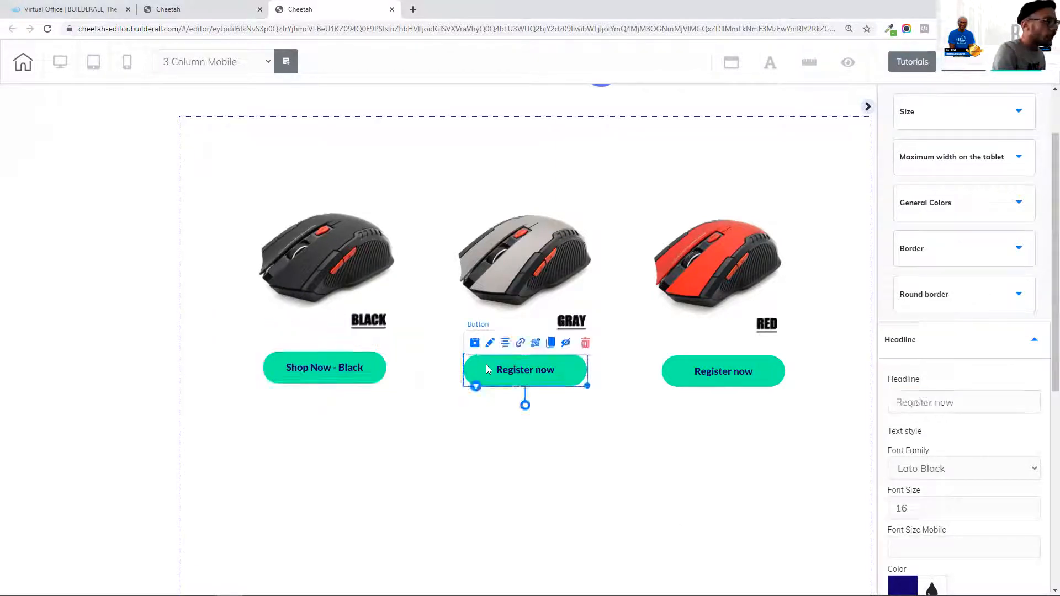
pyautogui.hotkey('ctrl', 'a')
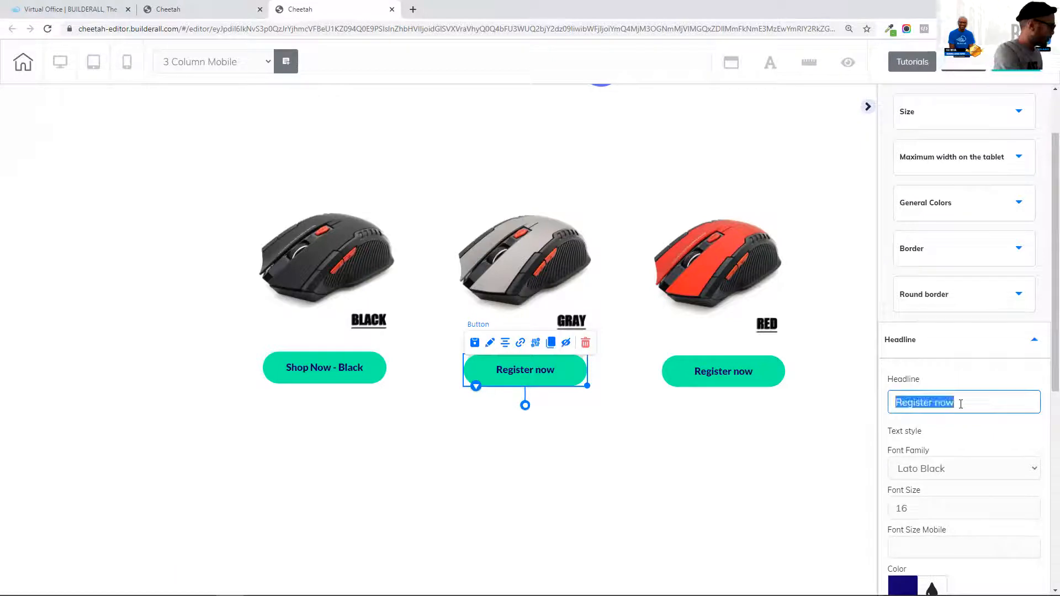
pyautogui.write('Shop Now')
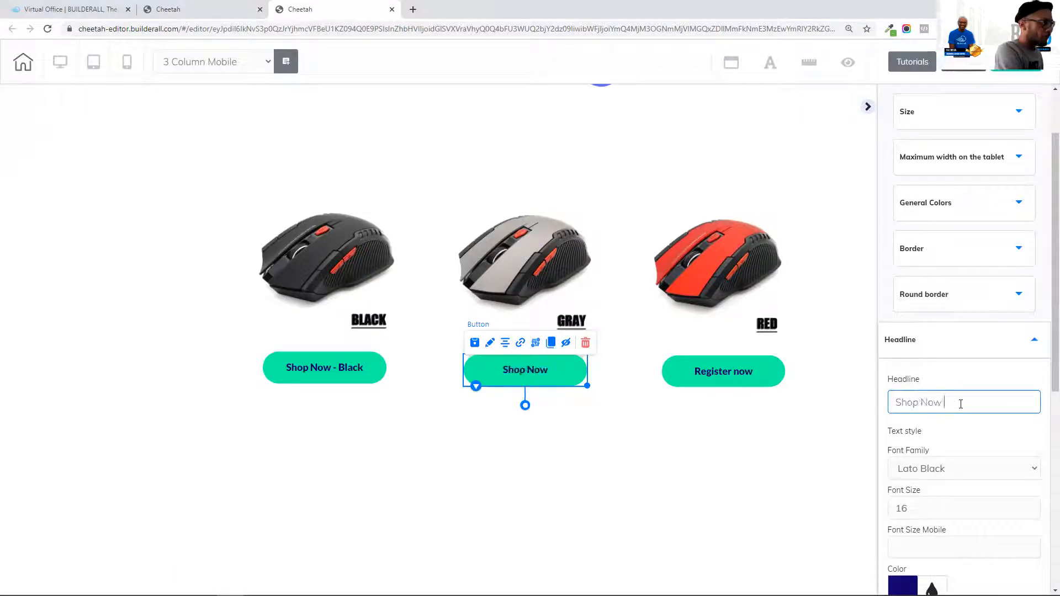
pyautogui.write(' - Grey')
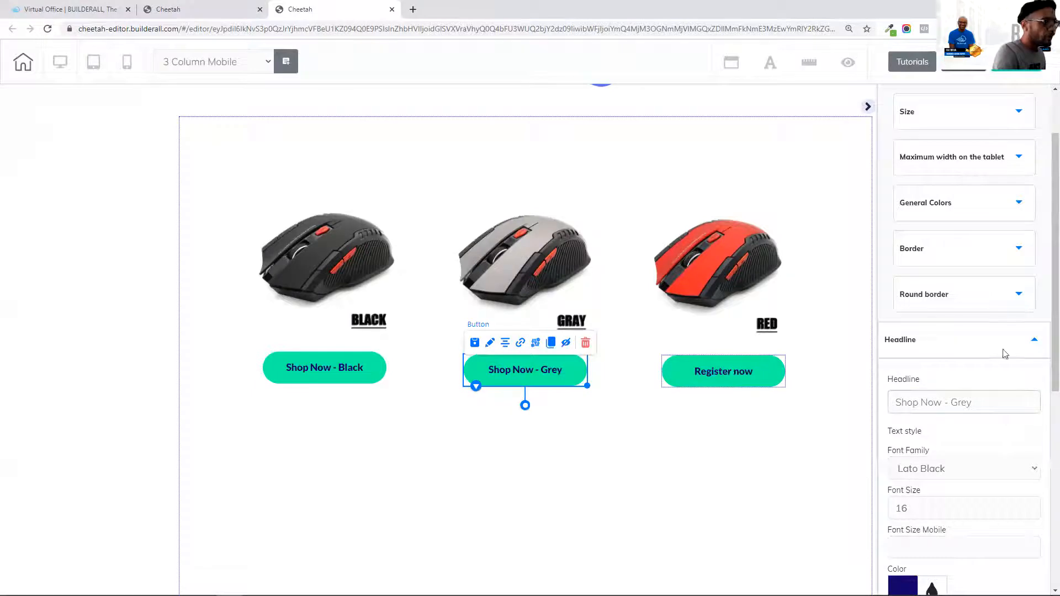
# - Set the headline of the button under the red mouse to "Shop Now - Red"
pyautogui.click(972, 401)
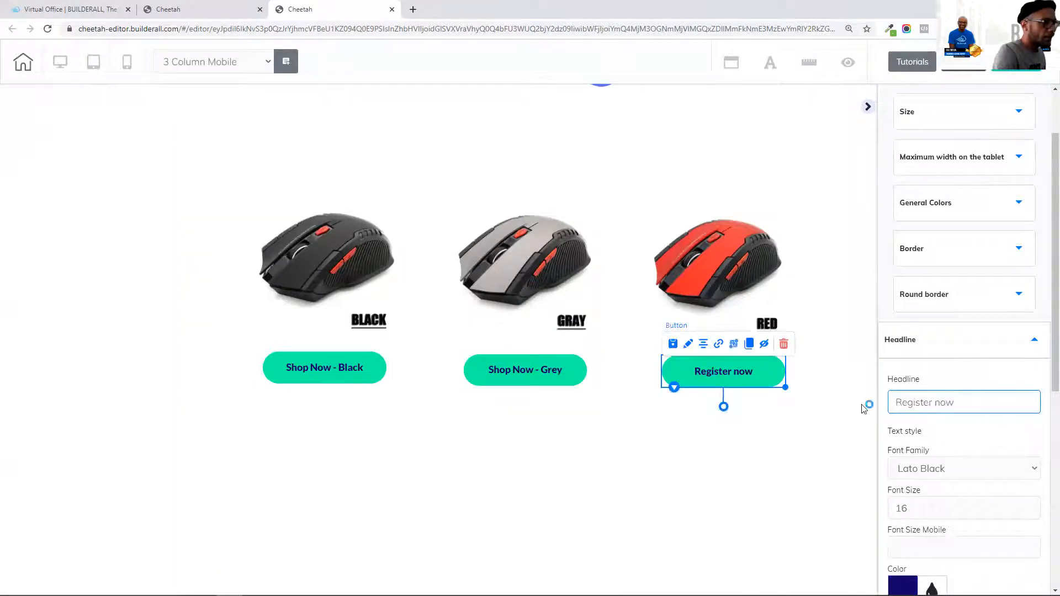
pyautogui.hotkey('ctrl', 'a')
pyautogui.write('Sho')
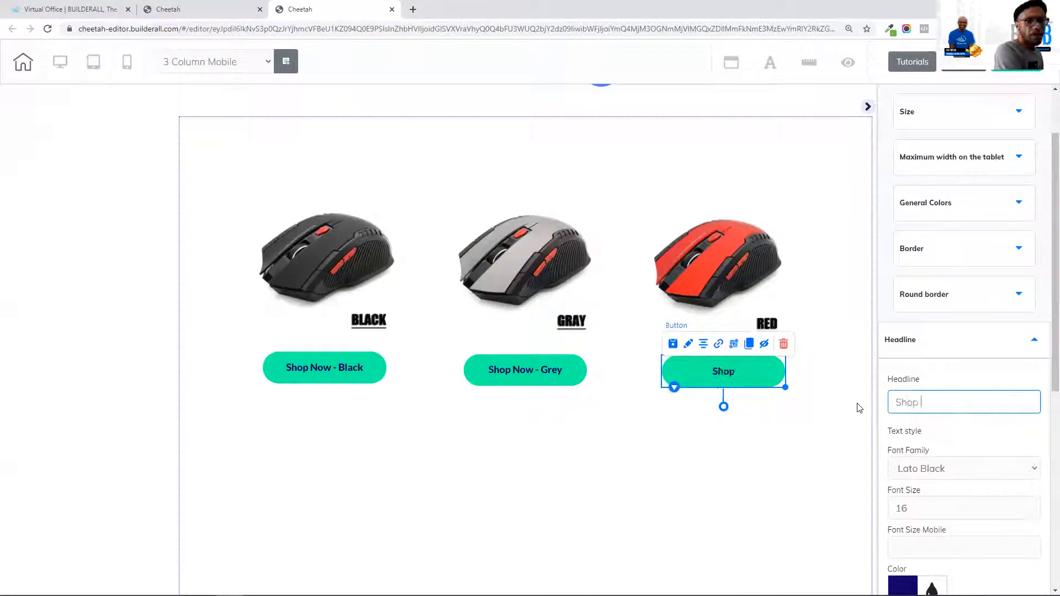
pyautogui.write('p Now -')
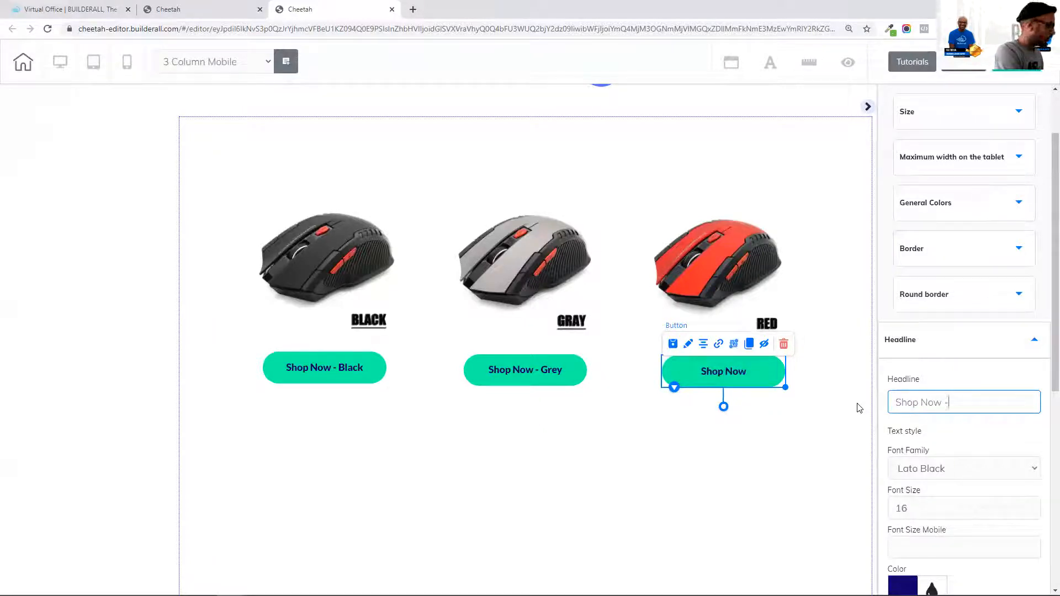
pyautogui.write(' Red')
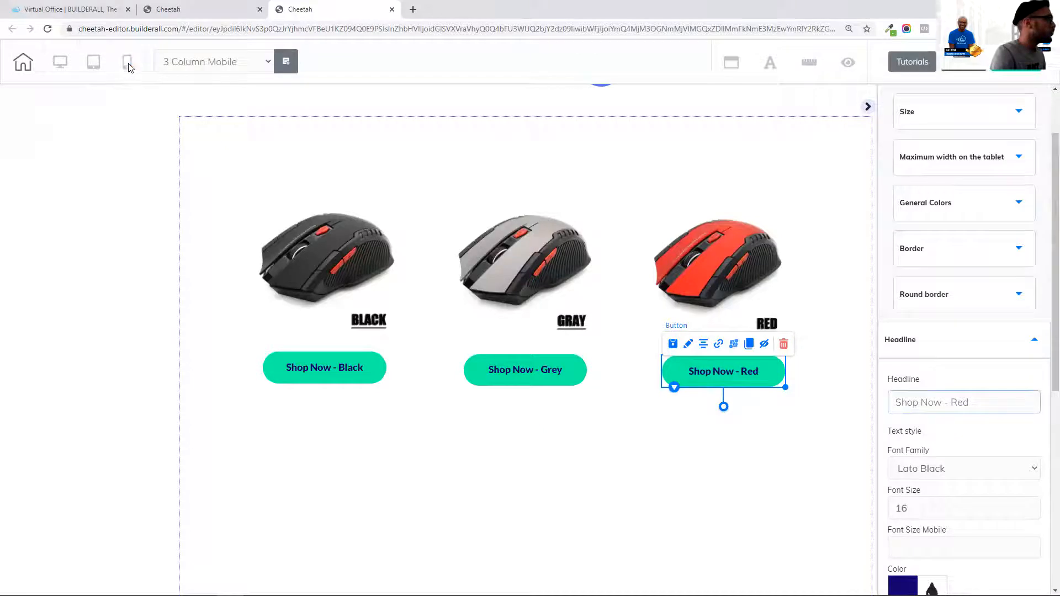
# - Add the ready-made "Contents - 09" panel from the Contents category directly below the three-mouse product panel
pyautogui.click(155, 138)
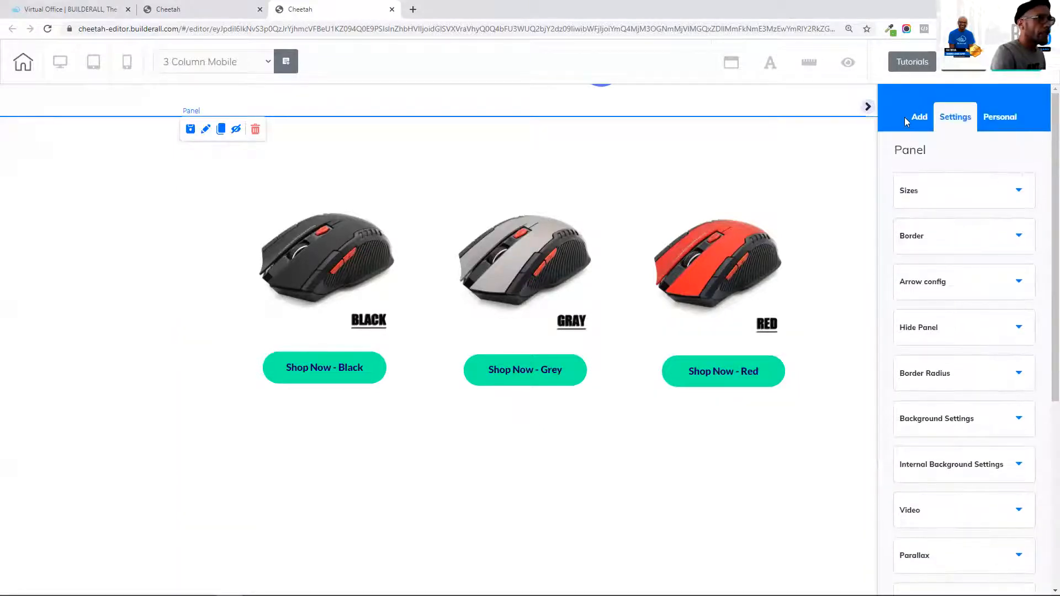
pyautogui.click(911, 117)
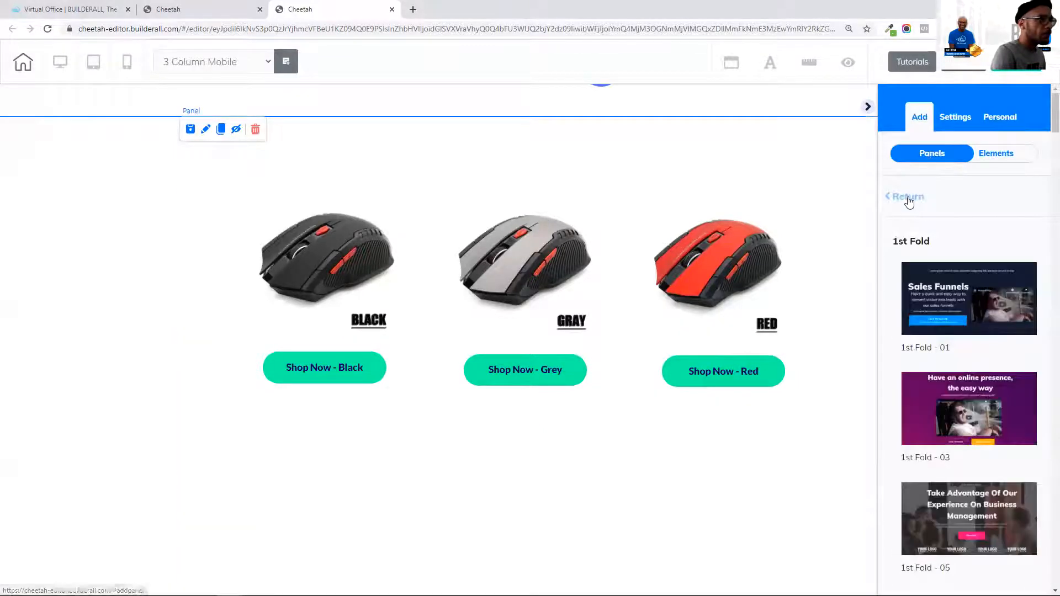
pyautogui.click(908, 199)
pyautogui.scroll(-2, 993, 332)
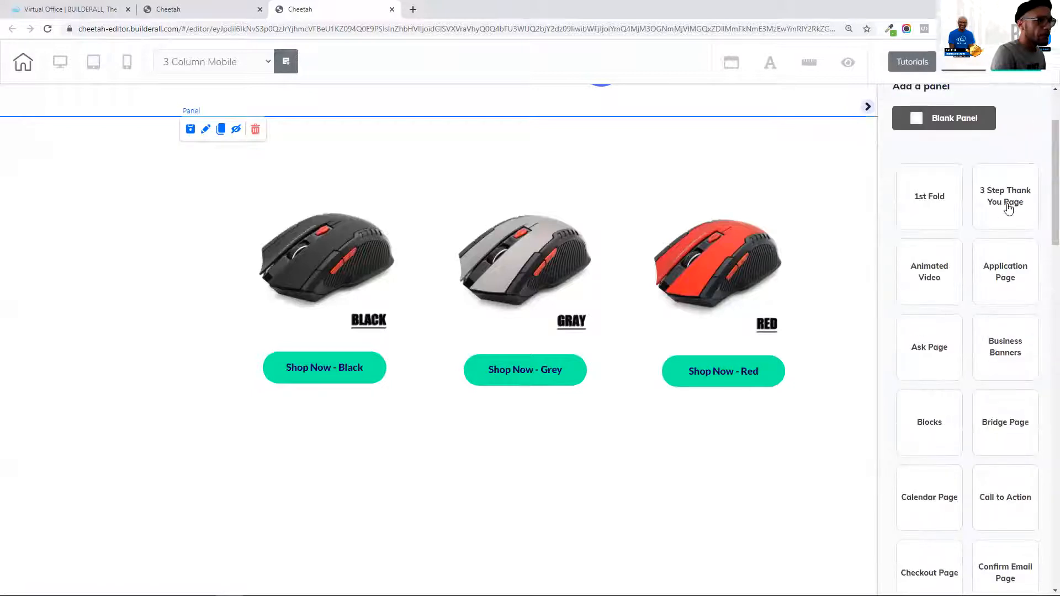
pyautogui.scroll(-2, 967, 341)
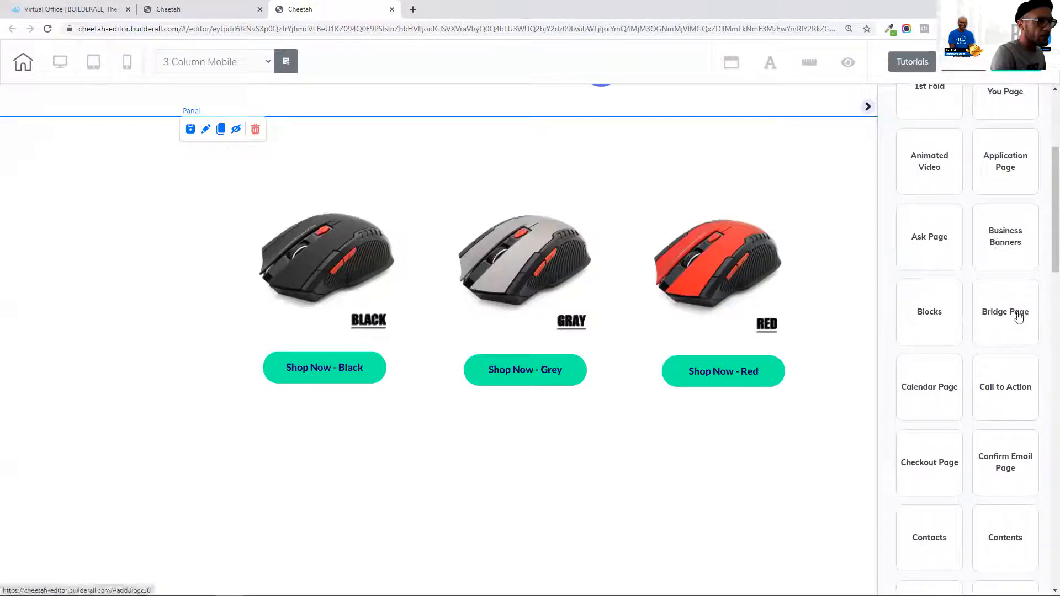
pyautogui.scroll(-3, 946, 401)
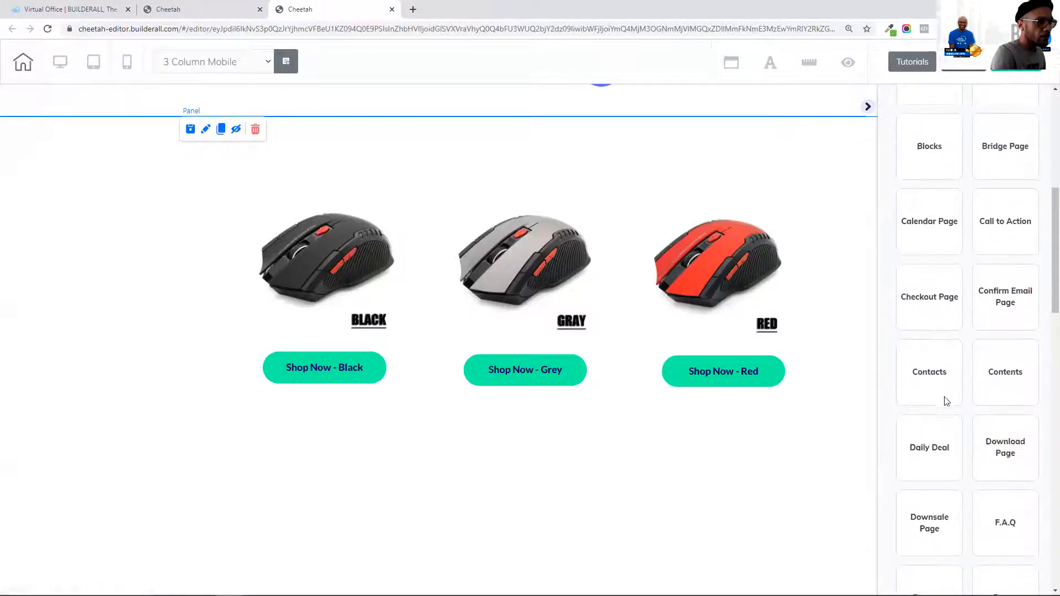
pyautogui.click(1009, 379)
pyautogui.scroll(-5, 1002, 376)
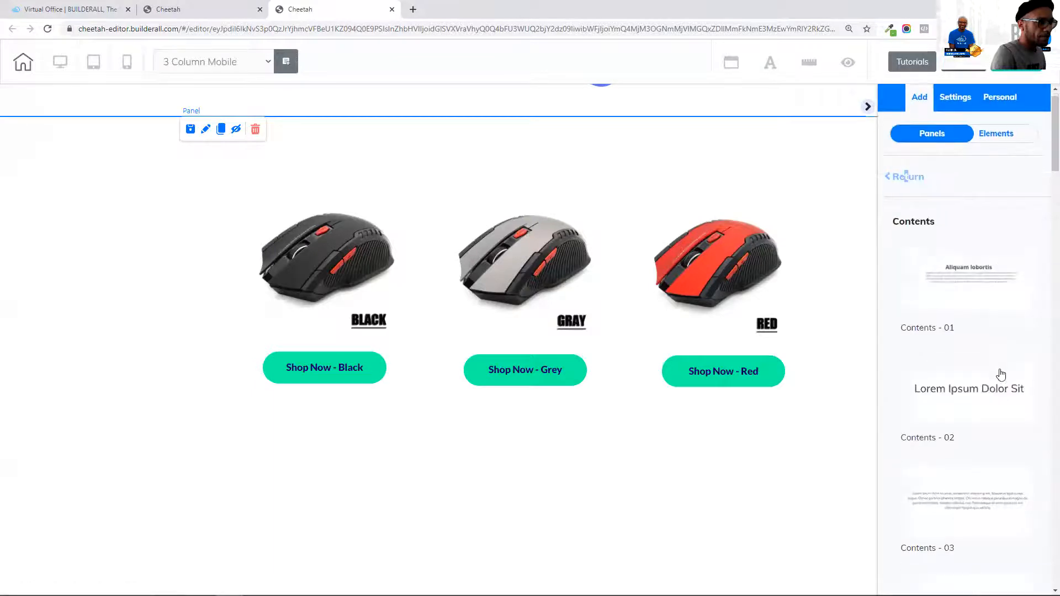
pyautogui.scroll(-10, 1000, 375)
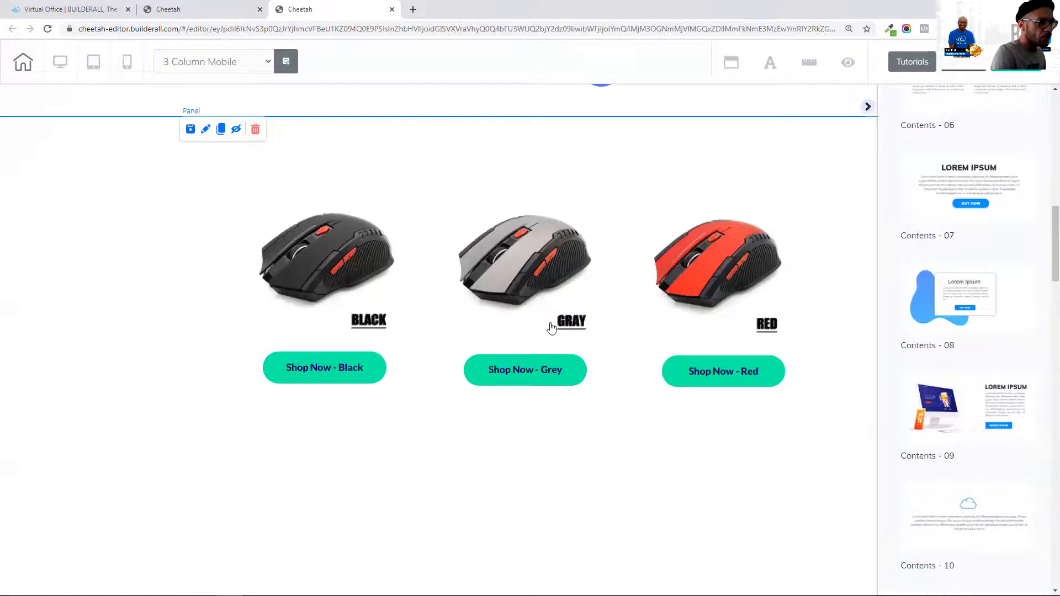
pyautogui.scroll(-8, 551, 328)
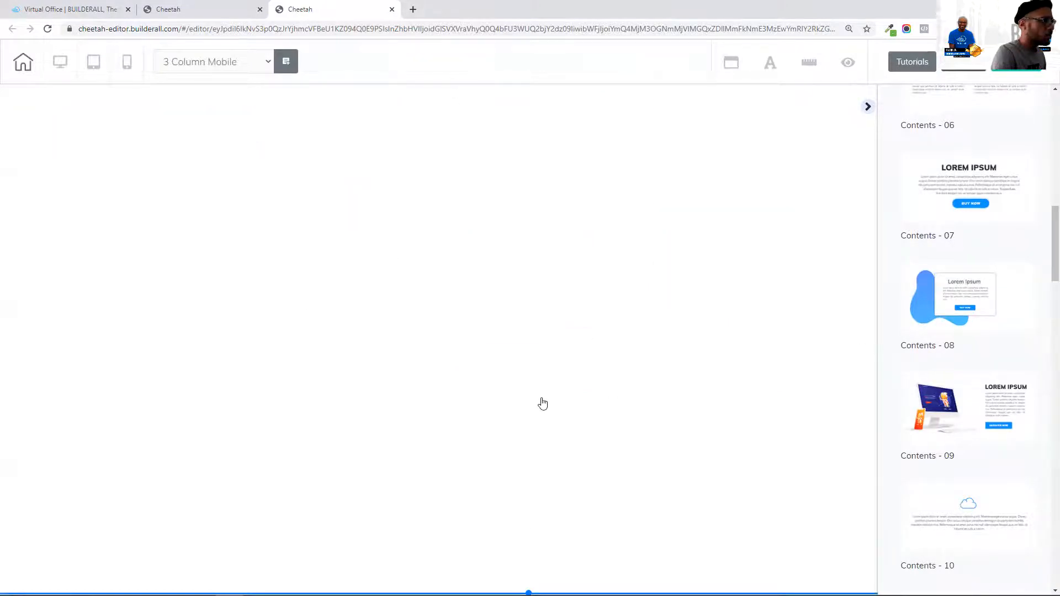
pyautogui.moveTo(967, 408); pyautogui.dragTo(536, 469)
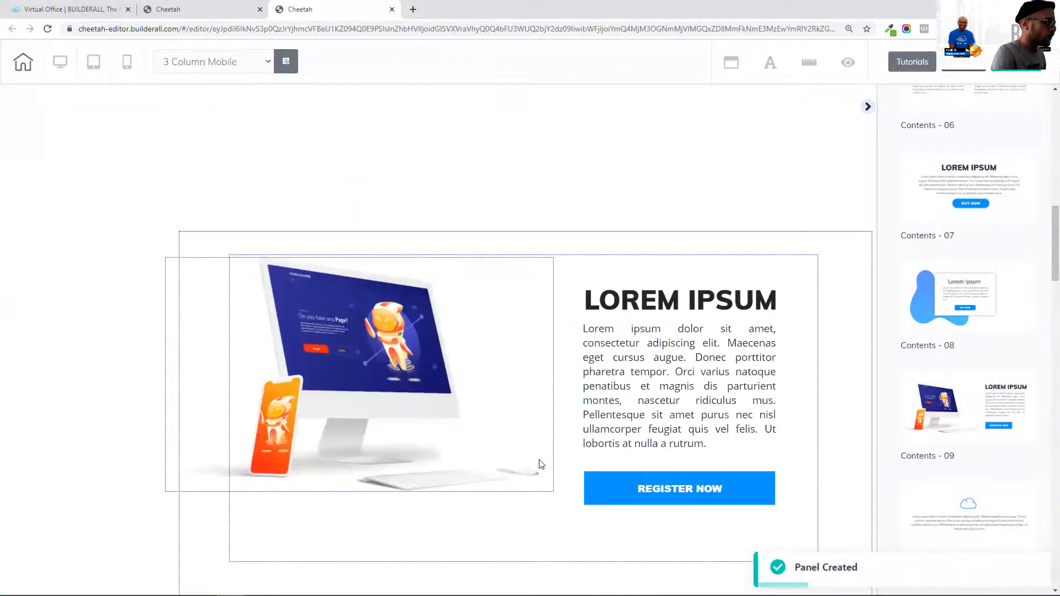
# - Shorten the product panel so its lower edge sits just below the three Shop Now buttons
pyautogui.click(558, 212)
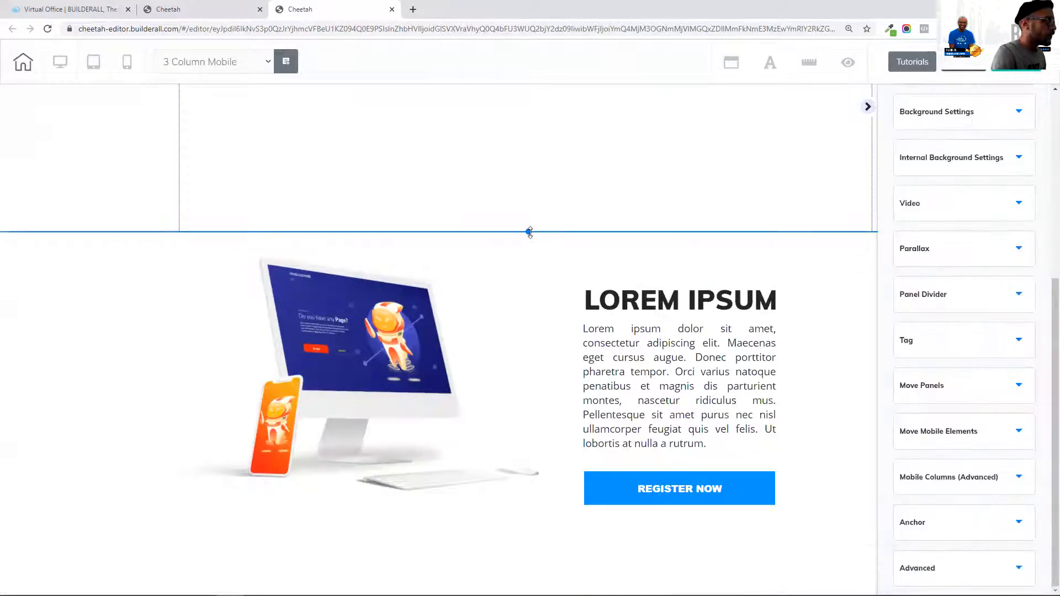
pyautogui.scroll(5, 534, 490)
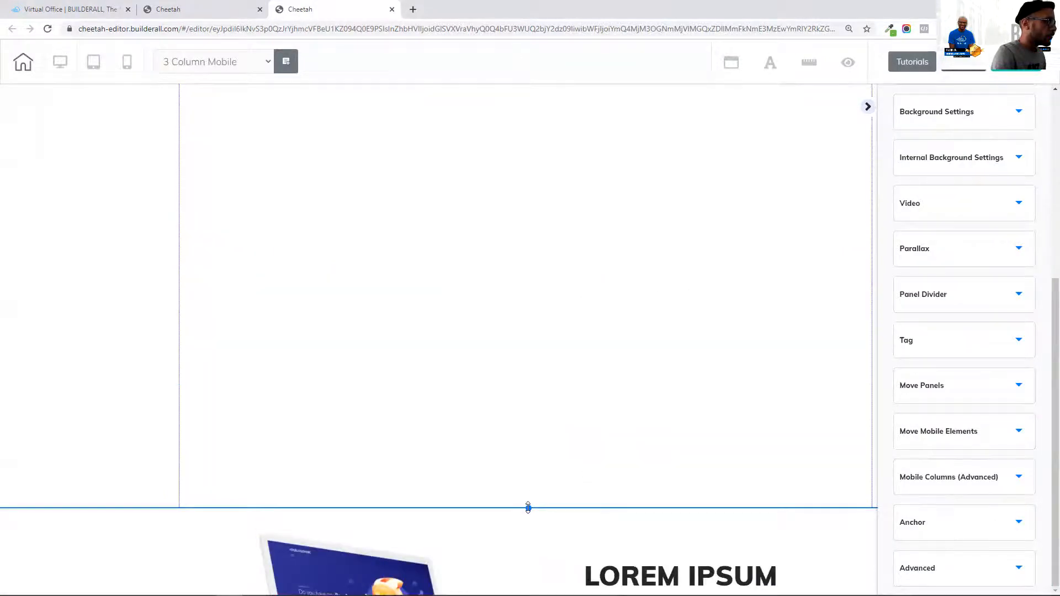
pyautogui.moveTo(528, 508); pyautogui.dragTo(531, 251)
pyautogui.scroll(7, 568, 301)
pyautogui.scroll(-6, 583, 318)
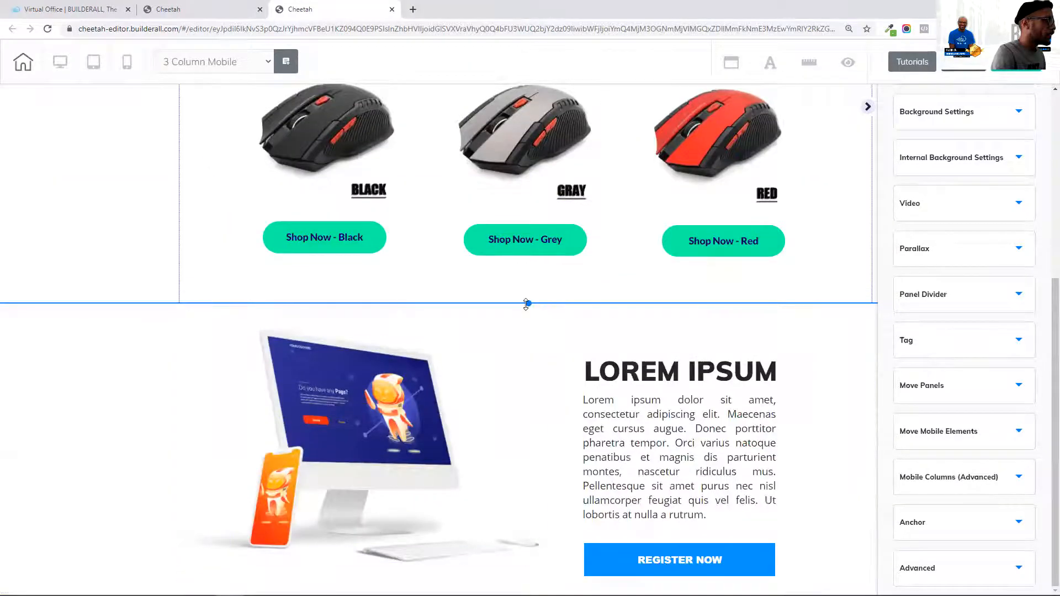
pyautogui.moveTo(526, 304); pyautogui.dragTo(527, 327)
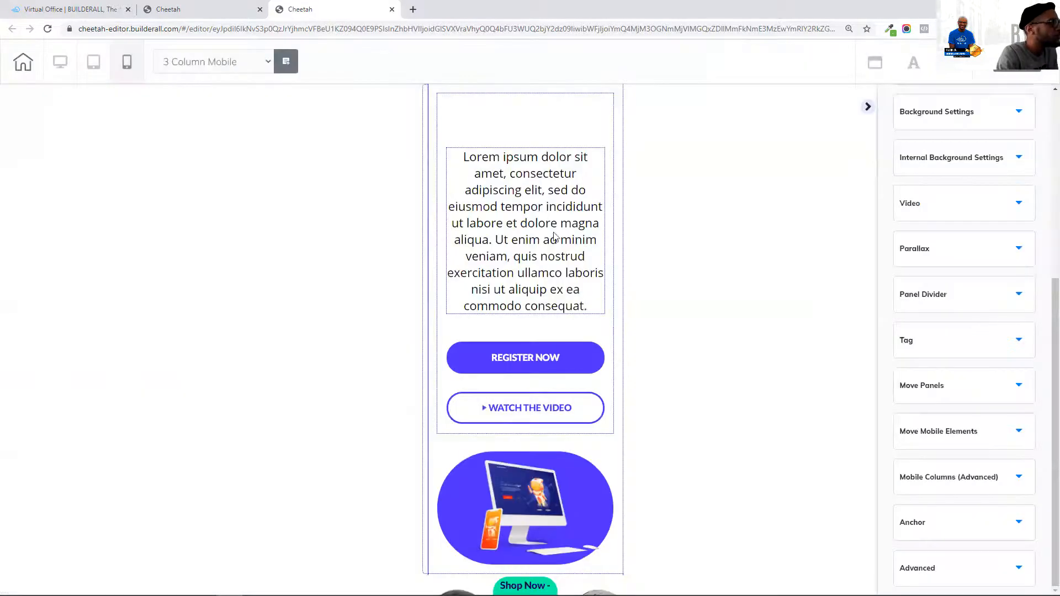
# - In the mobile view, reorder the product panel so the three mice form the first row and their matching Shop Now buttons the second
pyautogui.scroll(-8, 540, 282)
pyautogui.scroll(1, 541, 279)
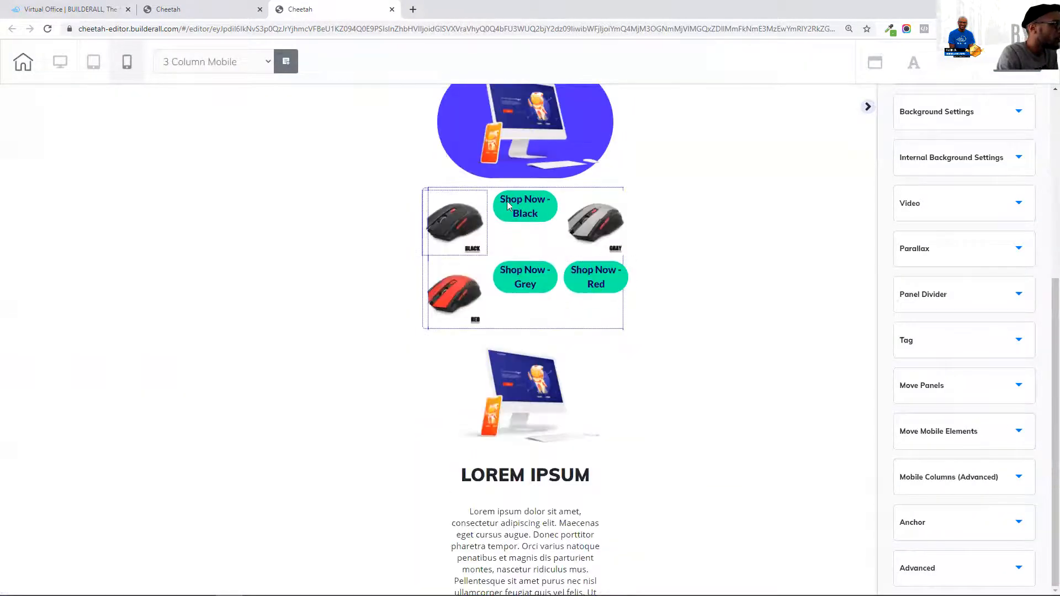
pyautogui.click(525, 209)
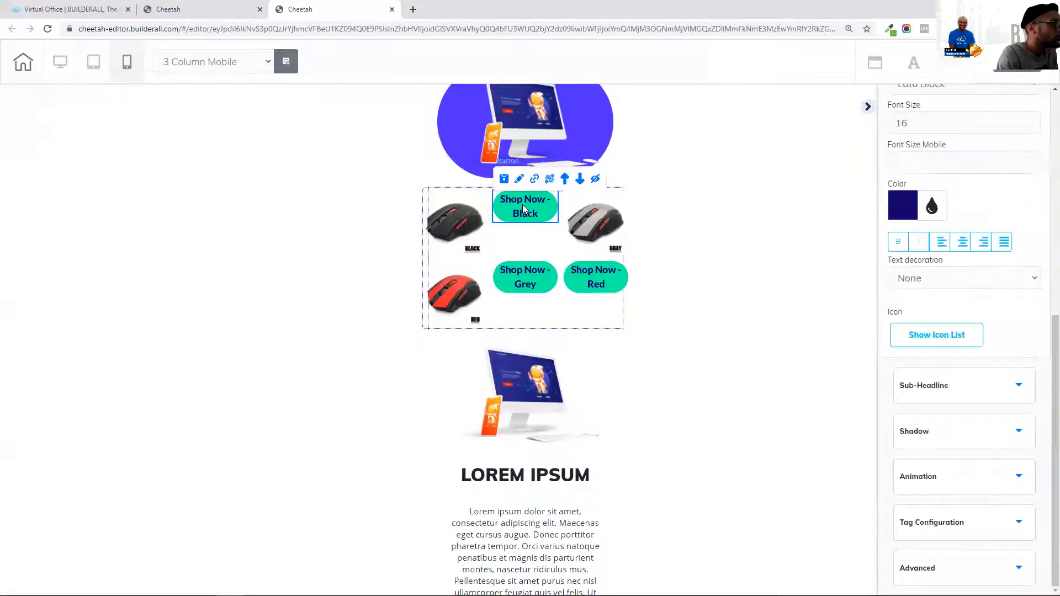
pyautogui.click(579, 179)
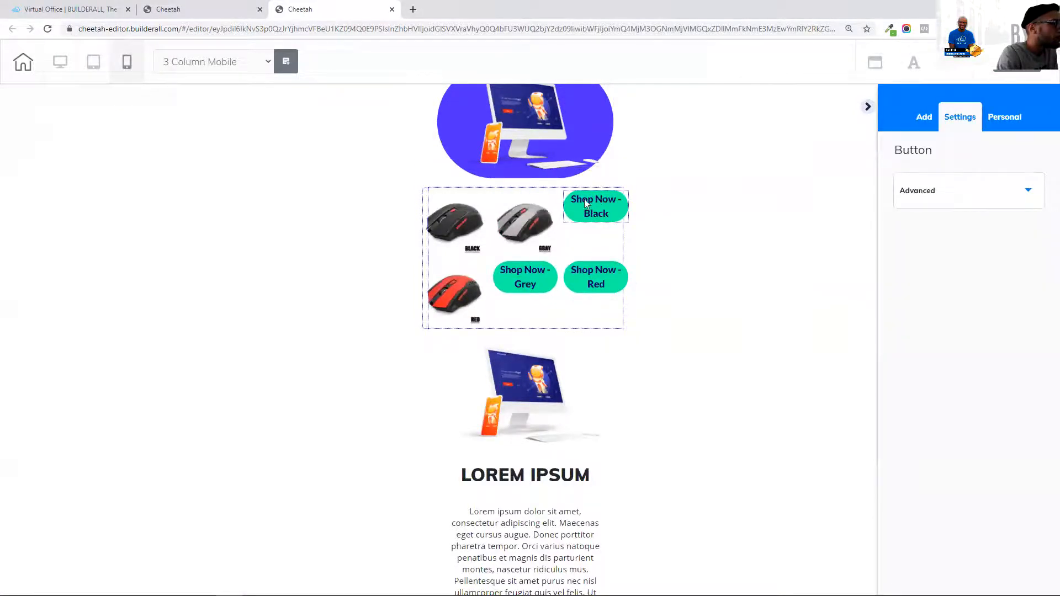
pyautogui.click(450, 294)
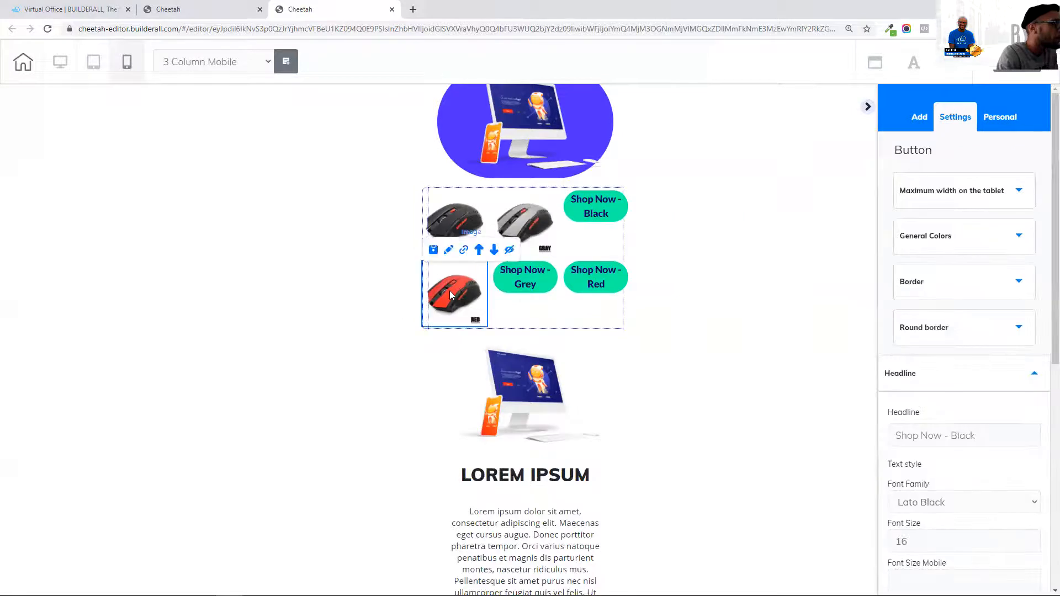
pyautogui.click(479, 250)
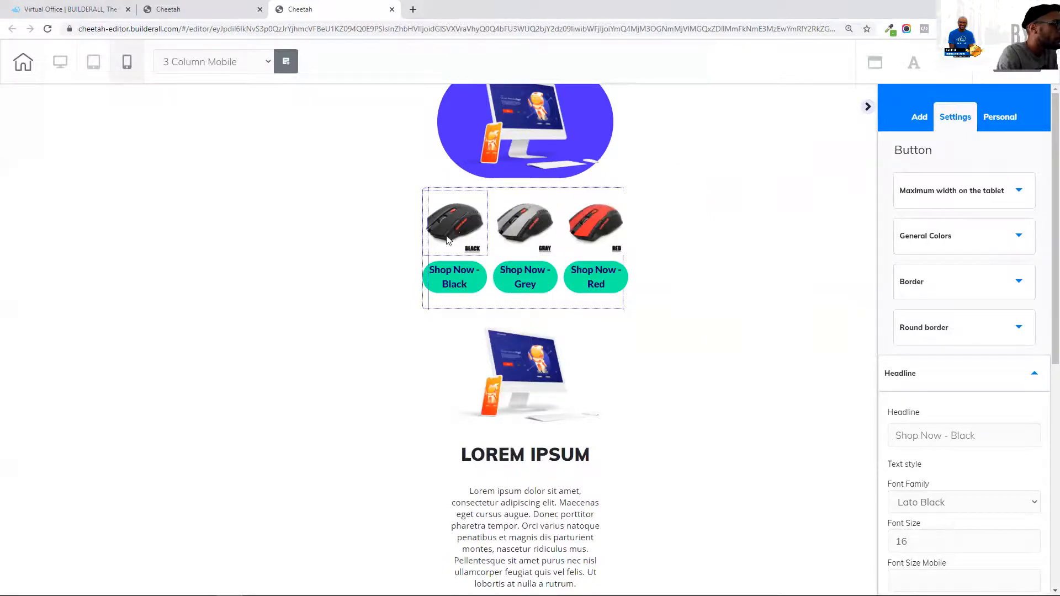
pyautogui.click(533, 276)
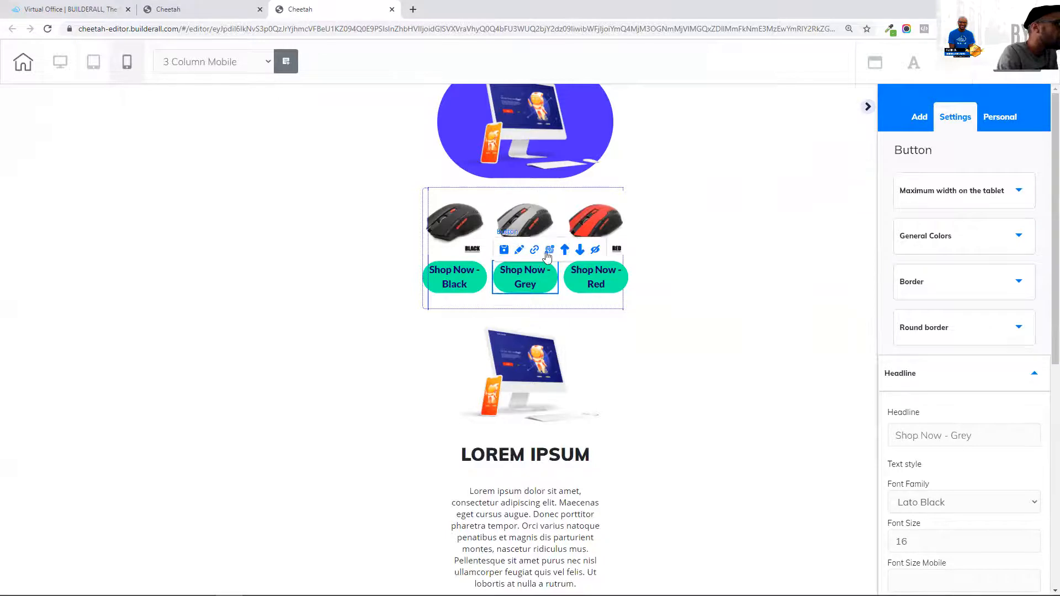
pyautogui.click(454, 276)
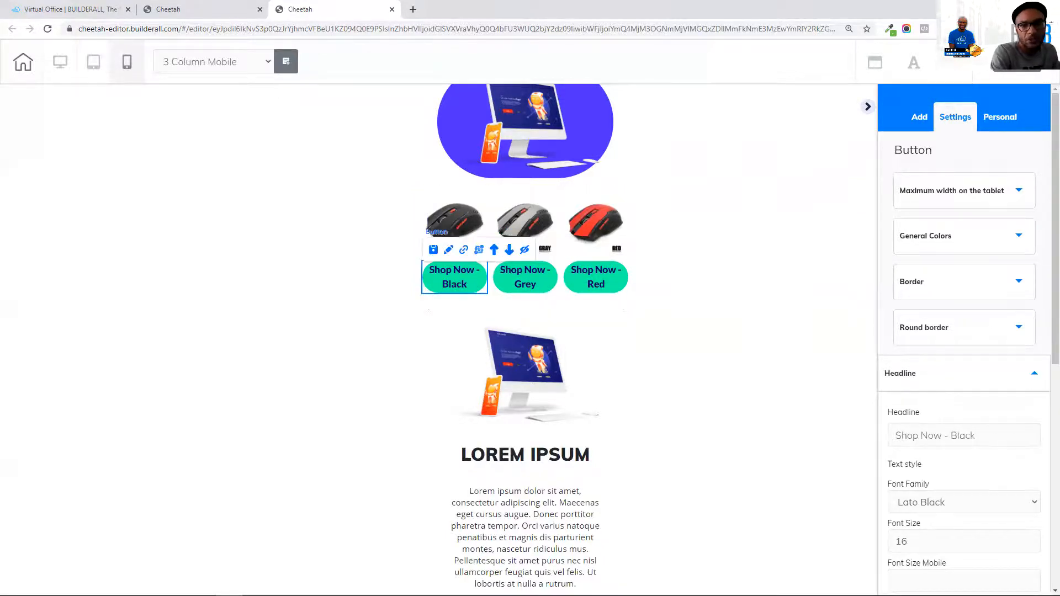